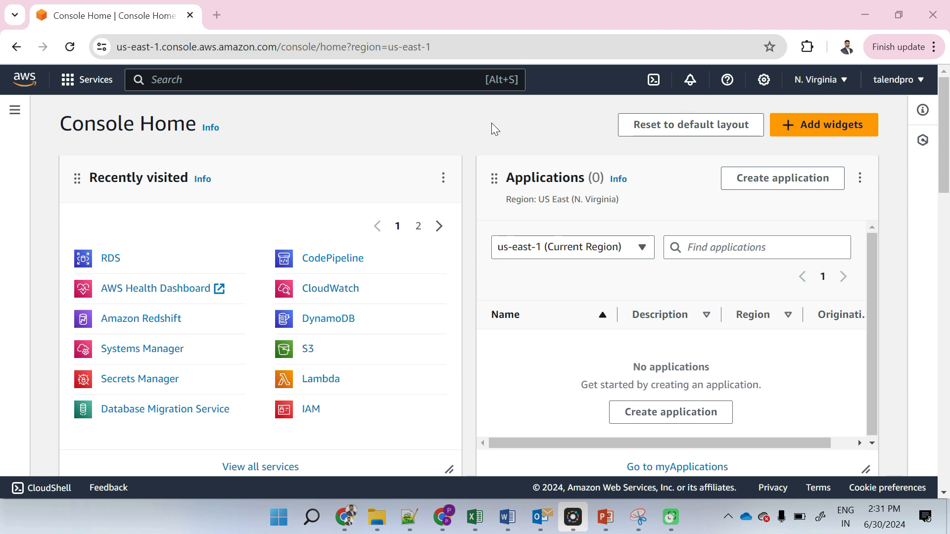
# Search the AWS services for "rds" and open the RDS console.
pyautogui.click(221, 86)
pyautogui.write('rds')
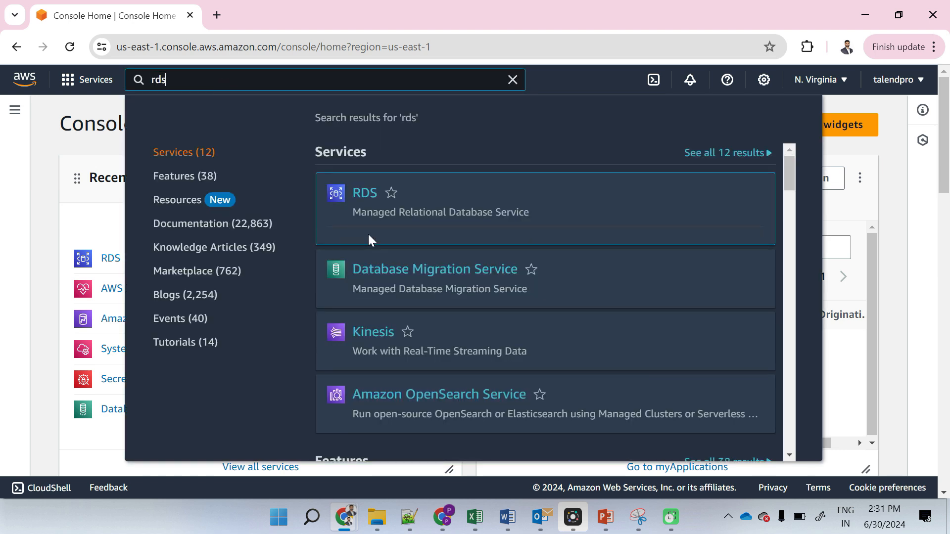
pyautogui.click(366, 192)
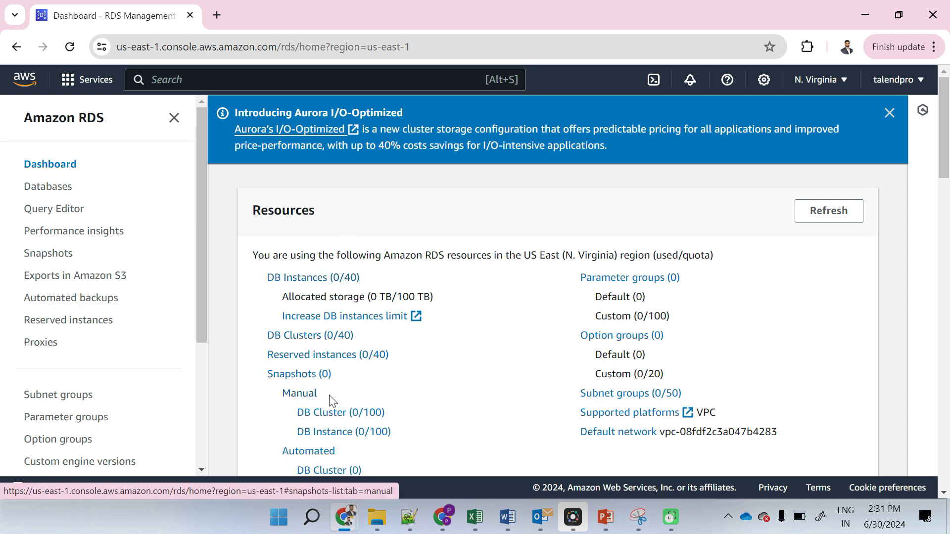
# Open the list of RDS databases and start creating a new database.
pyautogui.click(44, 188)
pyautogui.scroll(-3, 174, 317)
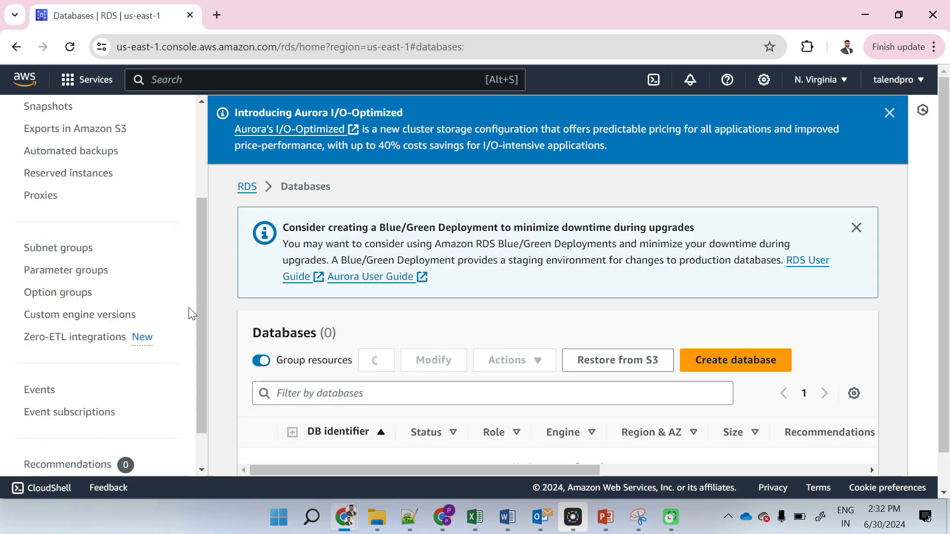
pyautogui.scroll(-1, 302, 310)
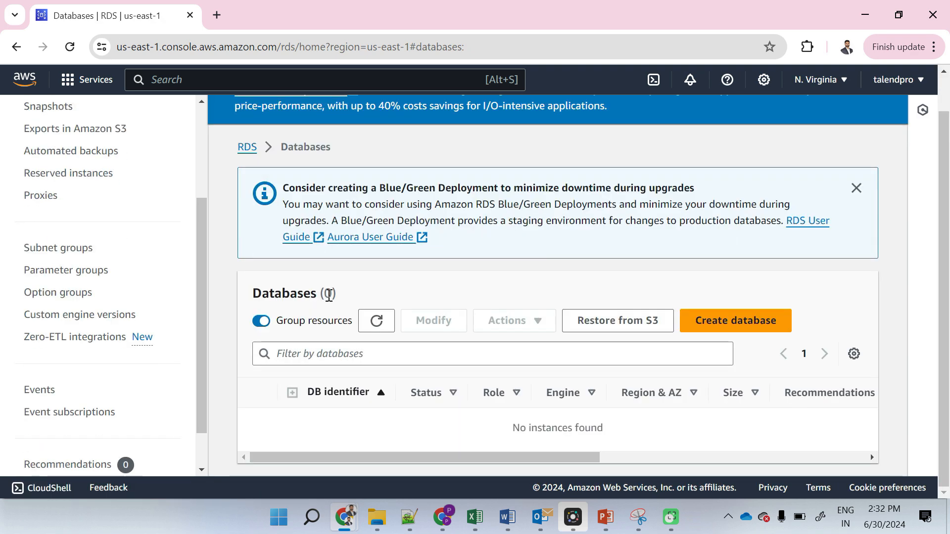
pyautogui.tripleClick(547, 440)
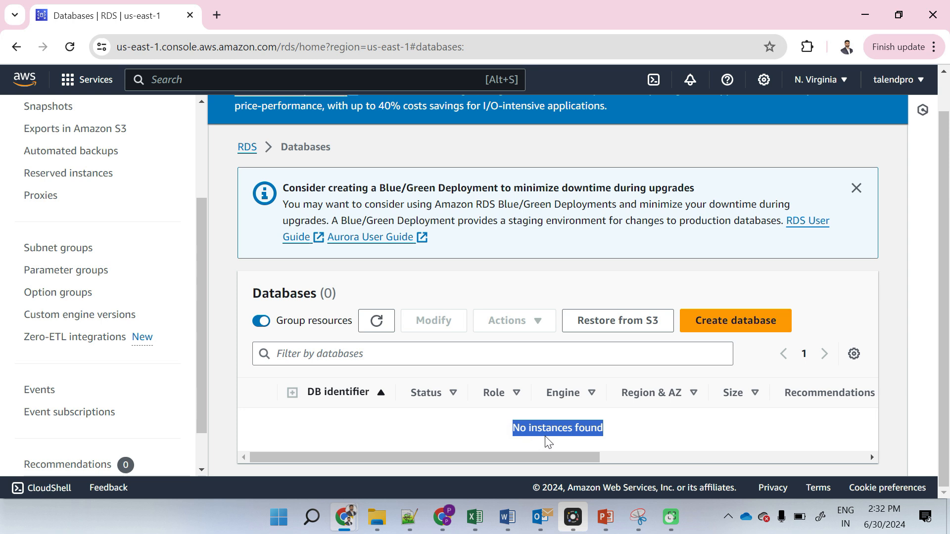
pyautogui.click(547, 440)
pyautogui.click(737, 321)
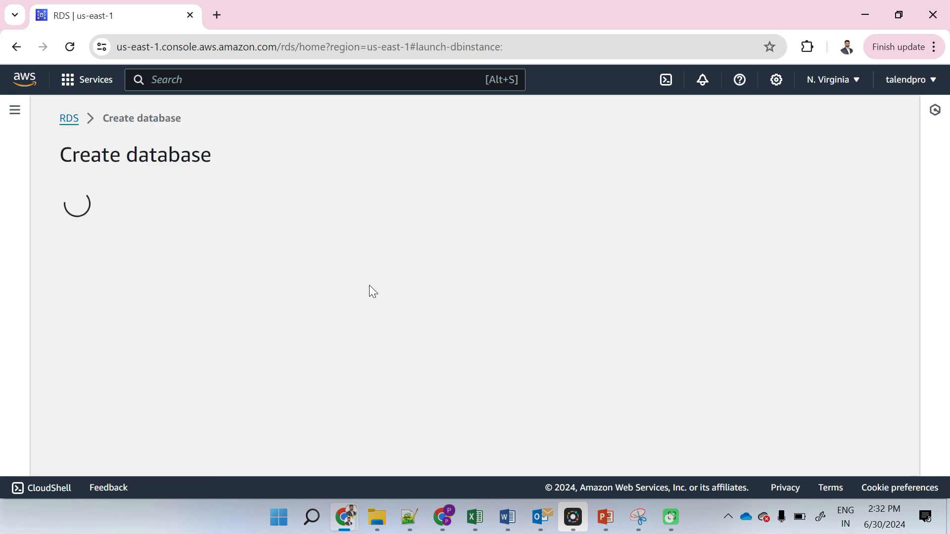
# Choose PostgreSQL as the engine type for the new database.
pyautogui.scroll(-2, 372, 290)
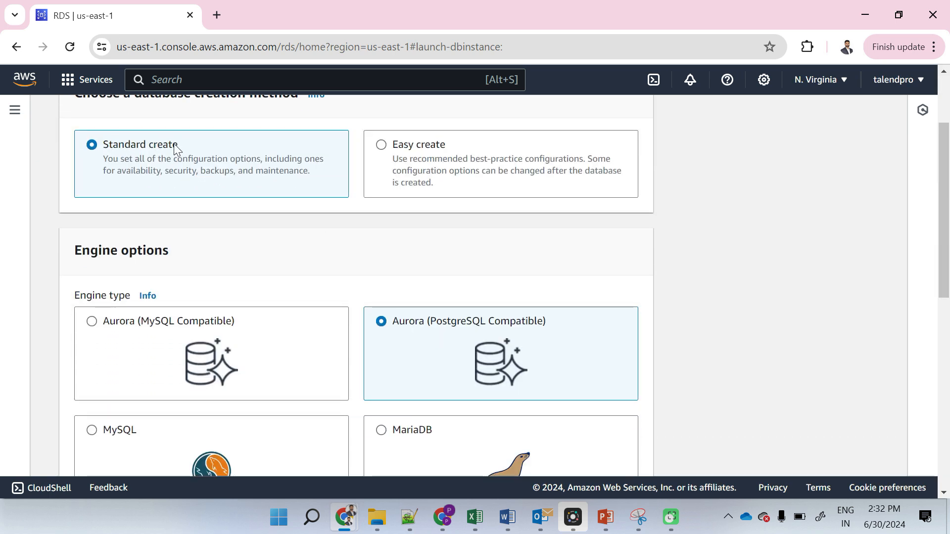
pyautogui.scroll(-2, 364, 242)
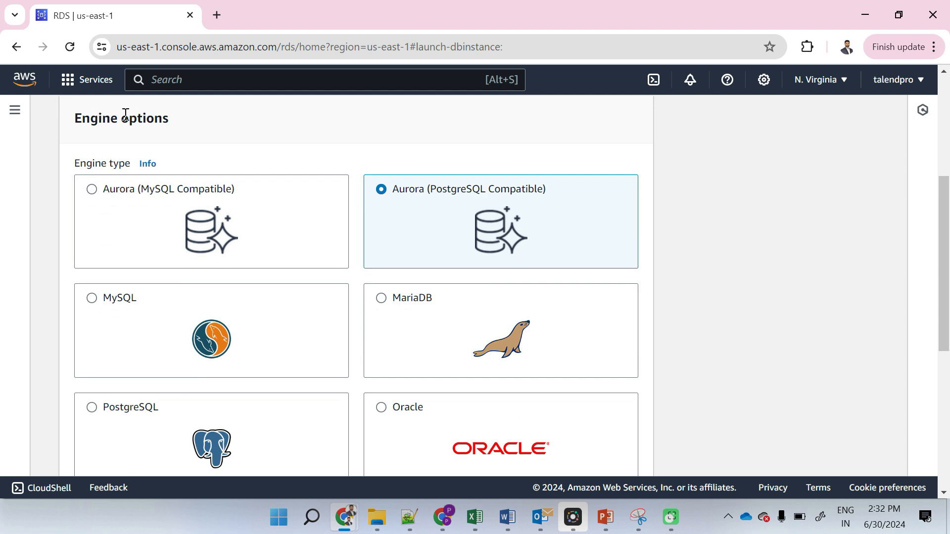
pyautogui.scroll(-2, 485, 265)
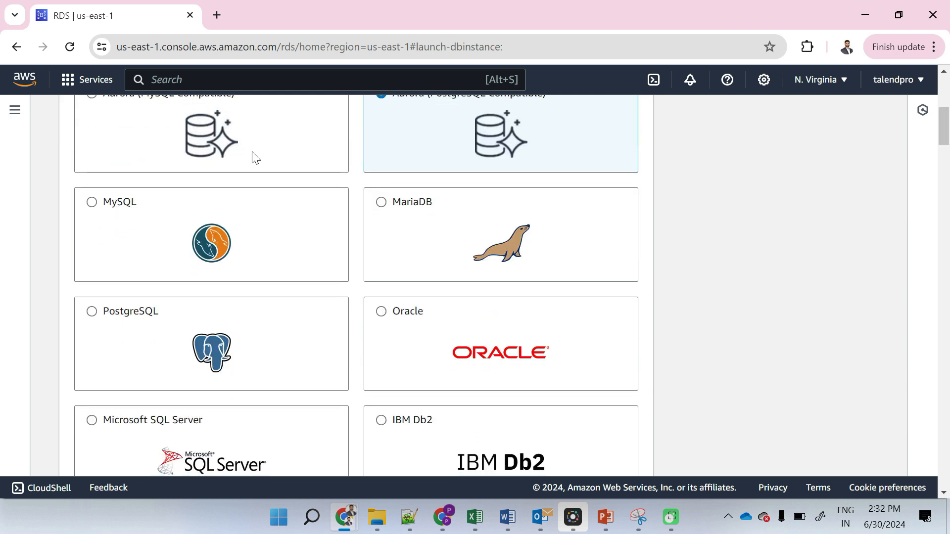
pyautogui.scroll(1, 345, 171)
pyautogui.scroll(-1, 345, 171)
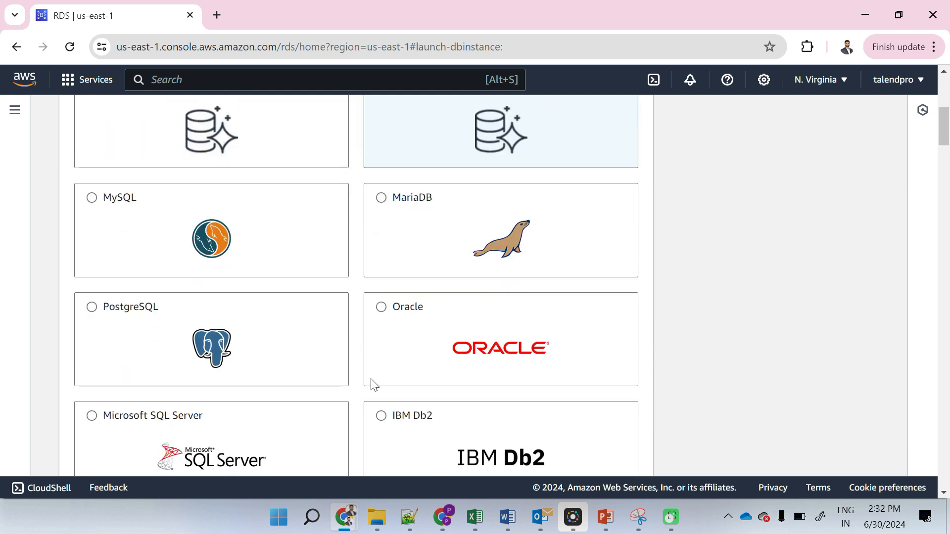
pyautogui.scroll(-1, 376, 357)
pyautogui.scroll(-1, 381, 345)
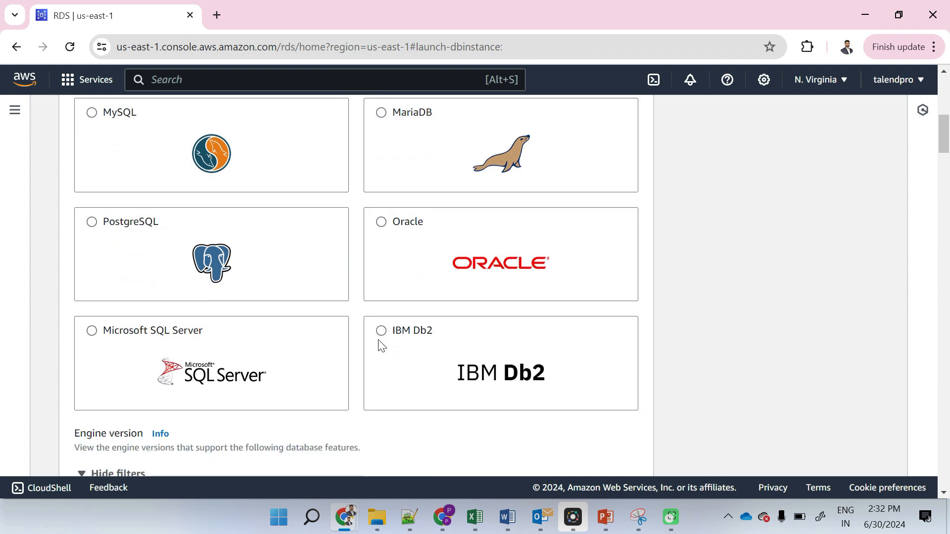
pyautogui.click(92, 222)
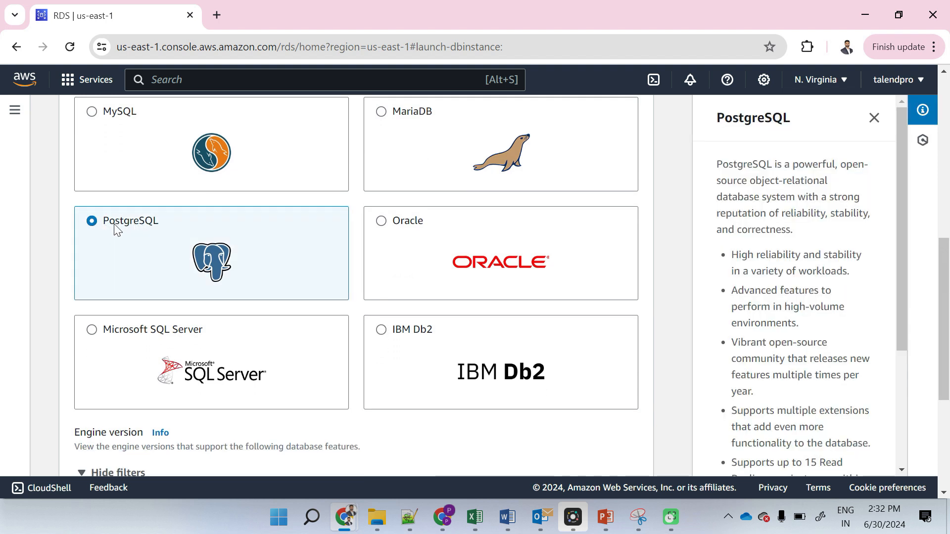
# Examine the available PostgreSQL engine versions without changing the selection.
pyautogui.scroll(-5, 145, 231)
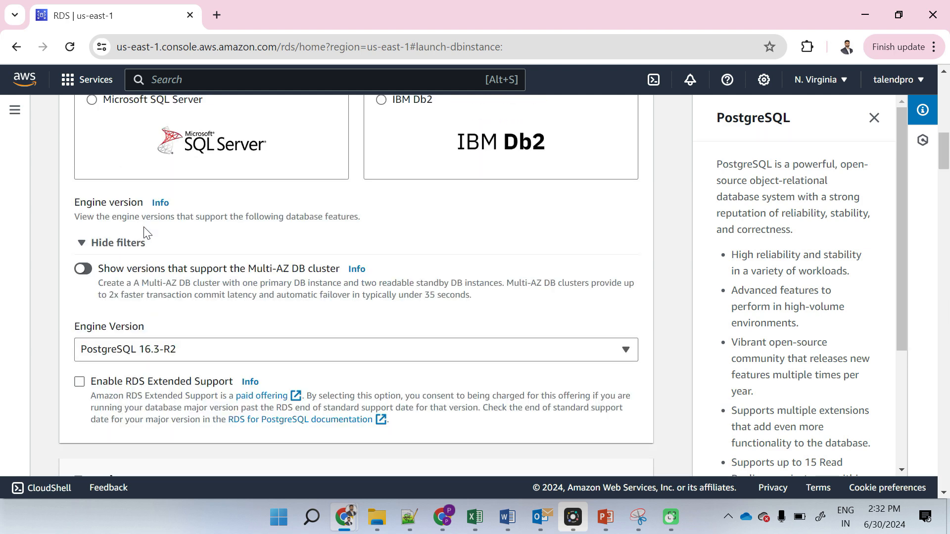
pyautogui.scroll(-2, 145, 231)
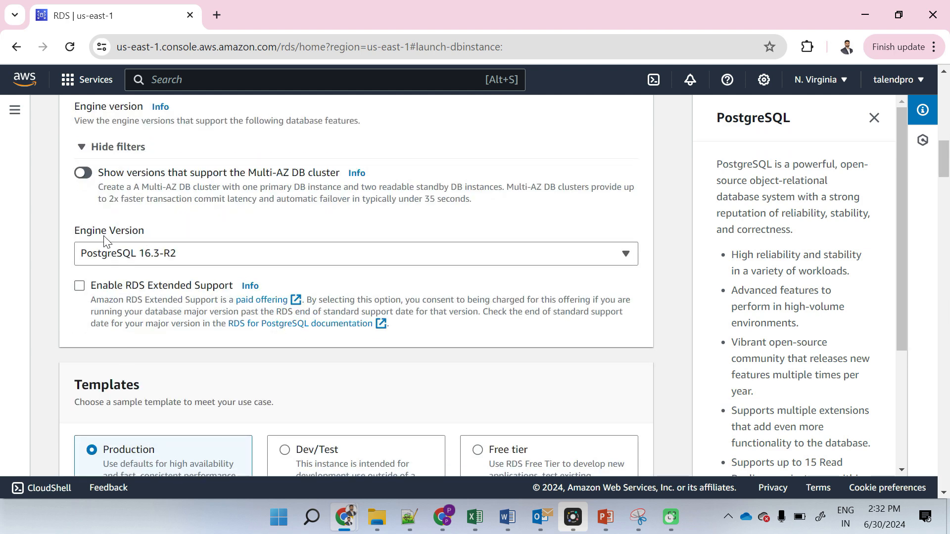
pyautogui.click(165, 254)
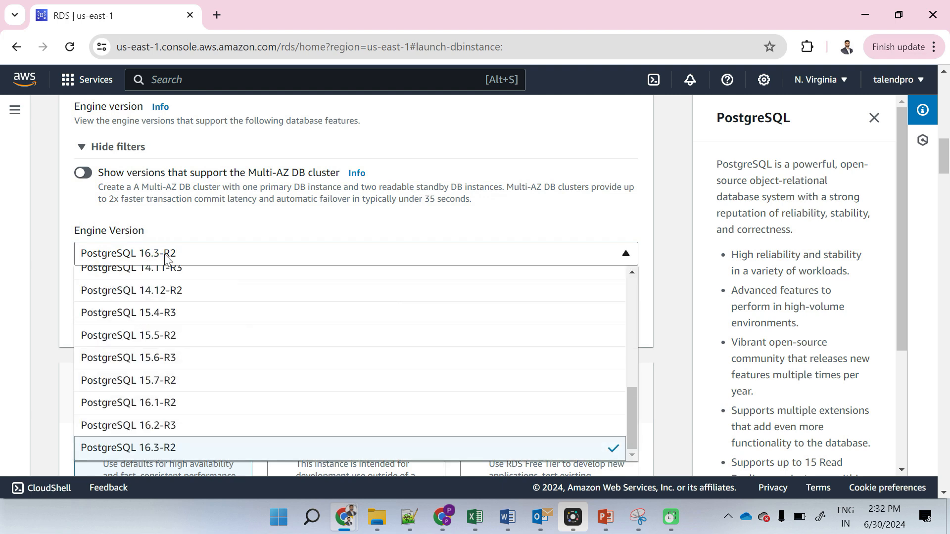
pyautogui.click(45, 225)
# Choose the Free tier template for the database.
pyautogui.scroll(-3, 52, 245)
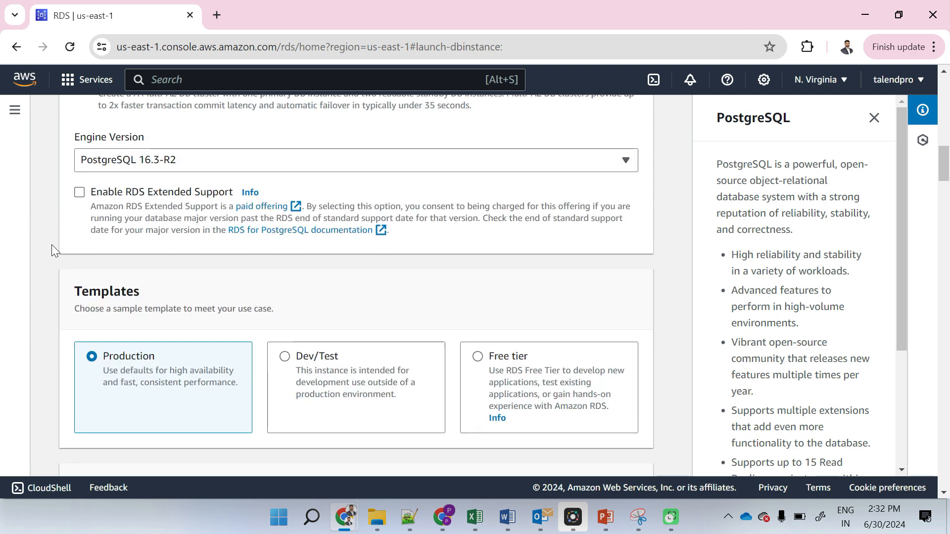
pyautogui.scroll(-1, 51, 244)
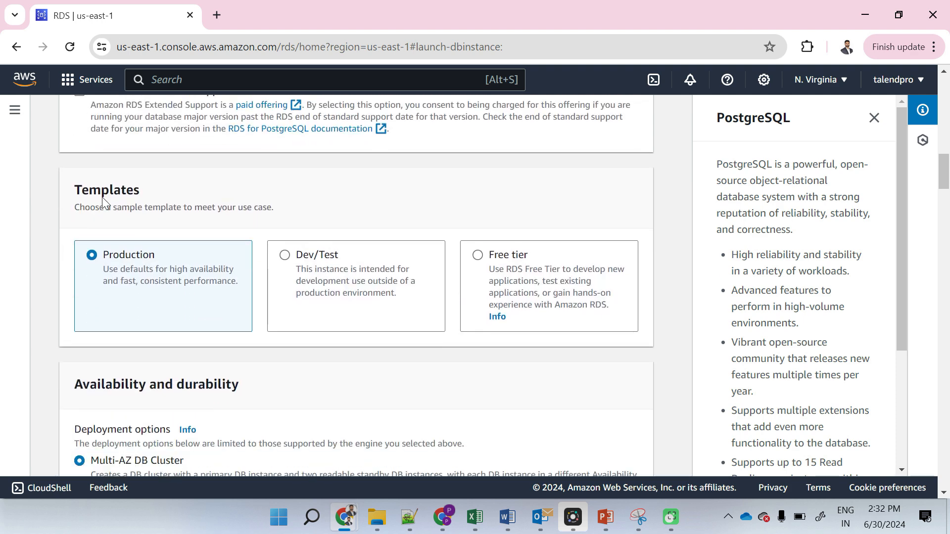
pyautogui.click(479, 256)
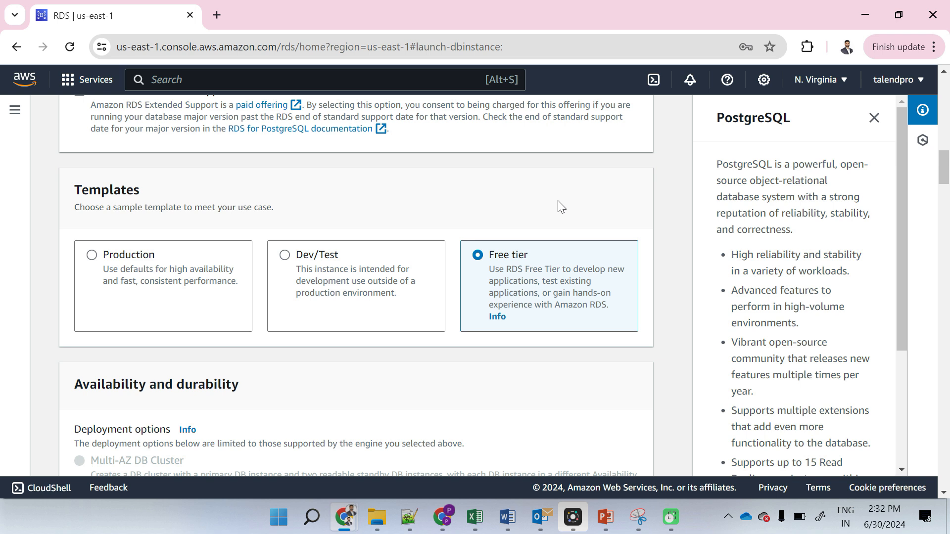
# Compare the deployment options under the Free tier and Production templates, ending with Free tier selected.
pyautogui.scroll(-2, 560, 207)
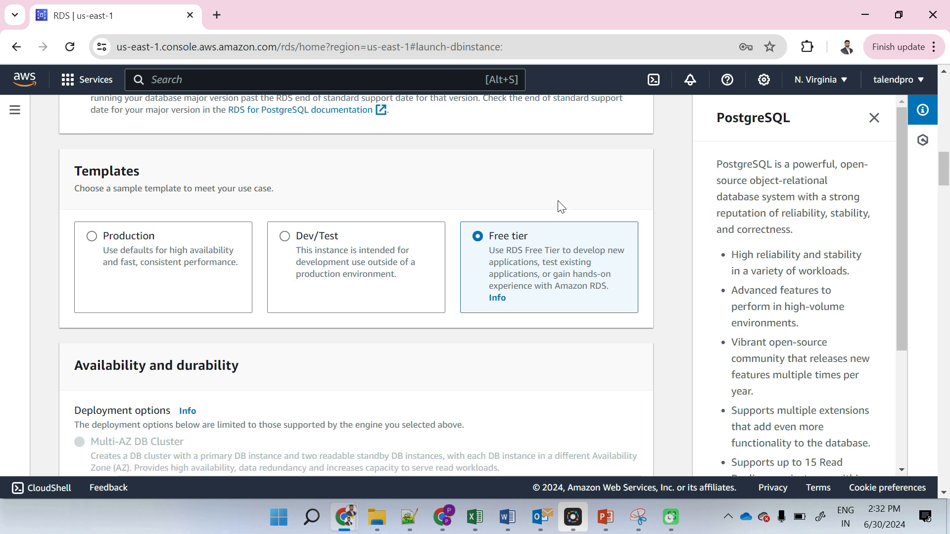
pyautogui.scroll(-5, 589, 289)
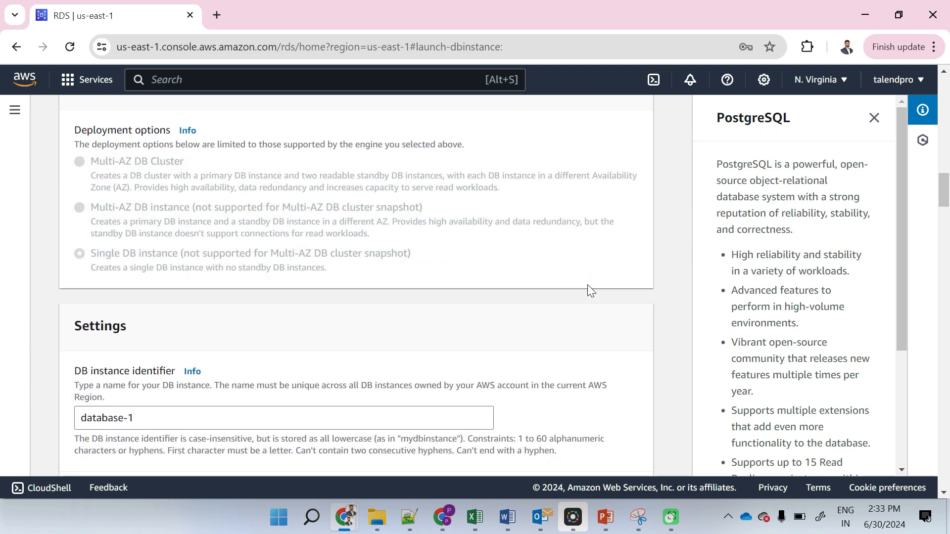
pyautogui.scroll(4, 587, 284)
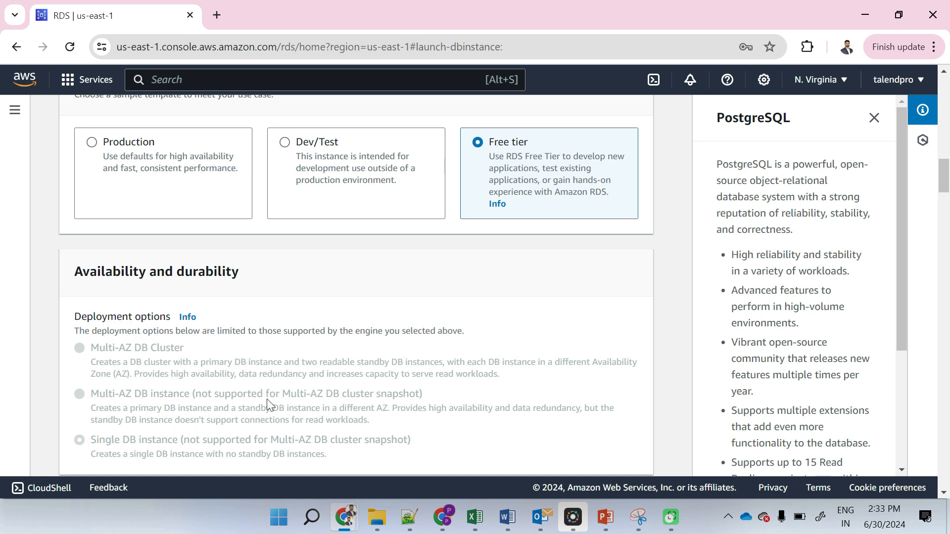
pyautogui.click(91, 143)
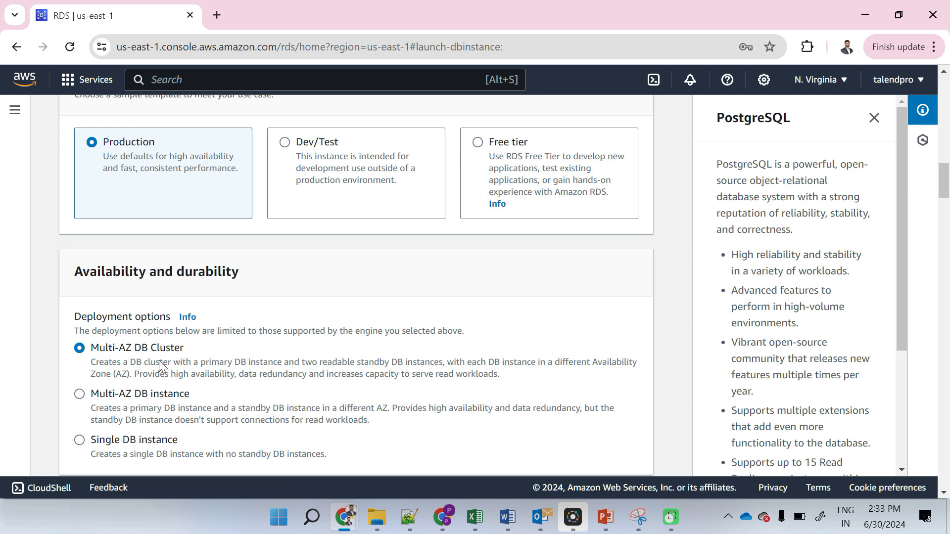
pyautogui.scroll(-2, 164, 409)
pyautogui.scroll(2, 163, 409)
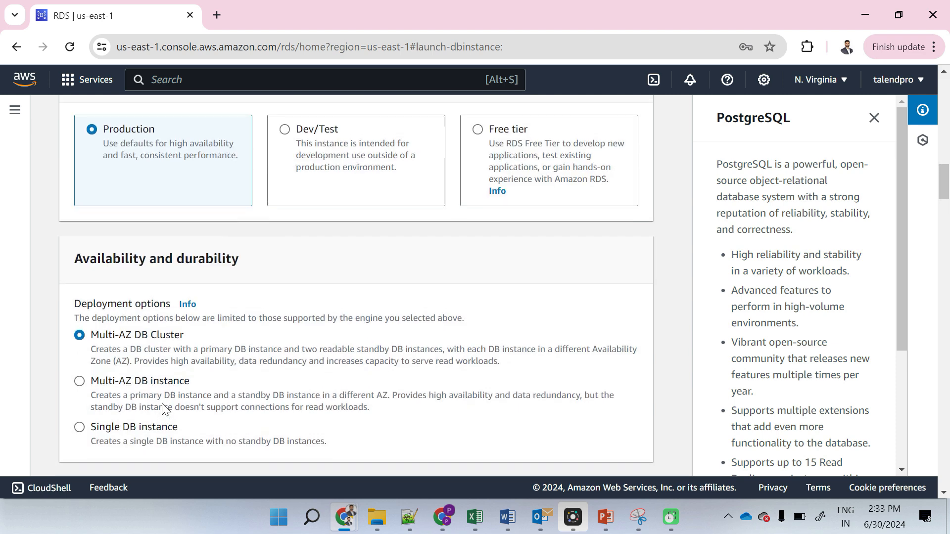
pyautogui.click(478, 130)
# Set the DB instance identifier to "learningwith" followed by the owner's first name.
pyautogui.scroll(-6, 638, 275)
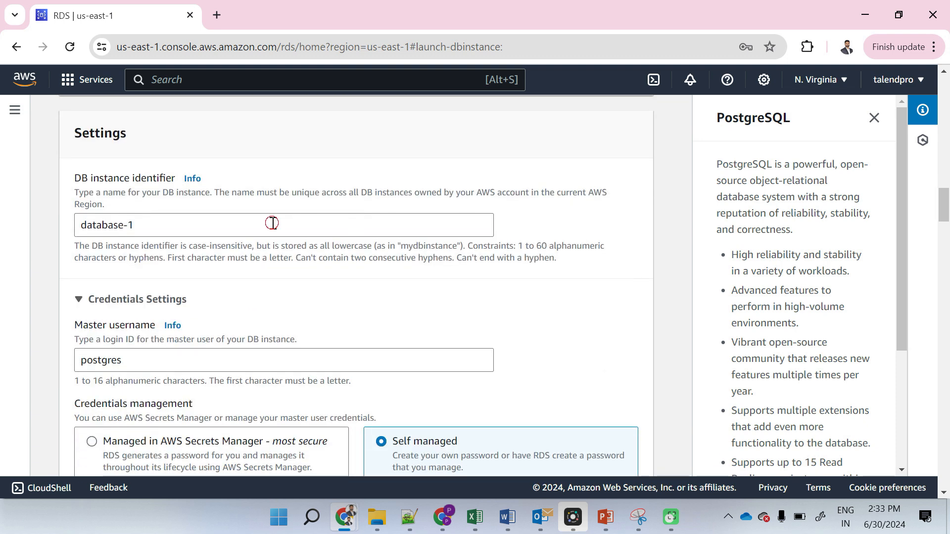
pyautogui.tripleClick(273, 223)
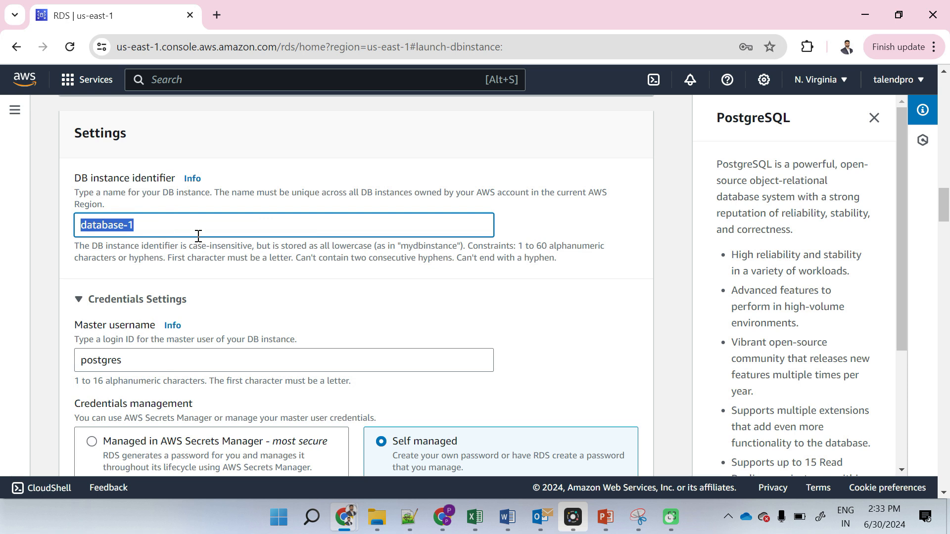
pyautogui.write('learning')
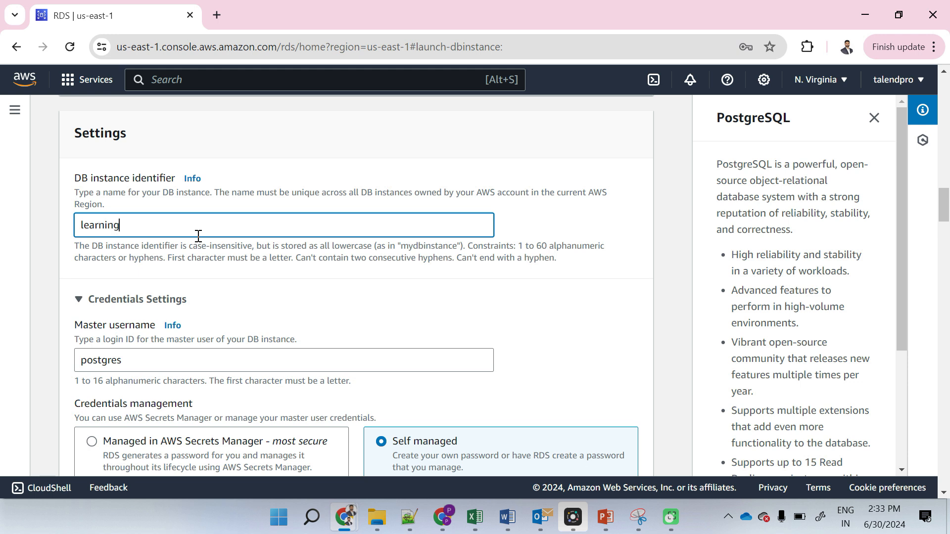
pyautogui.write('withrohan')
# Replace the master username in the credentials settings with the owner's first name in lowercase.
pyautogui.scroll(-1, 198, 236)
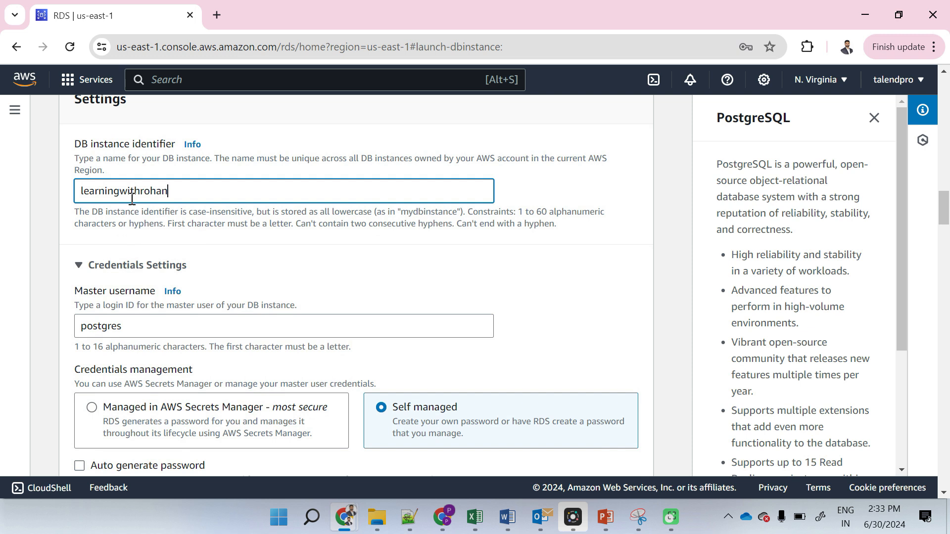
pyautogui.scroll(-2, 304, 260)
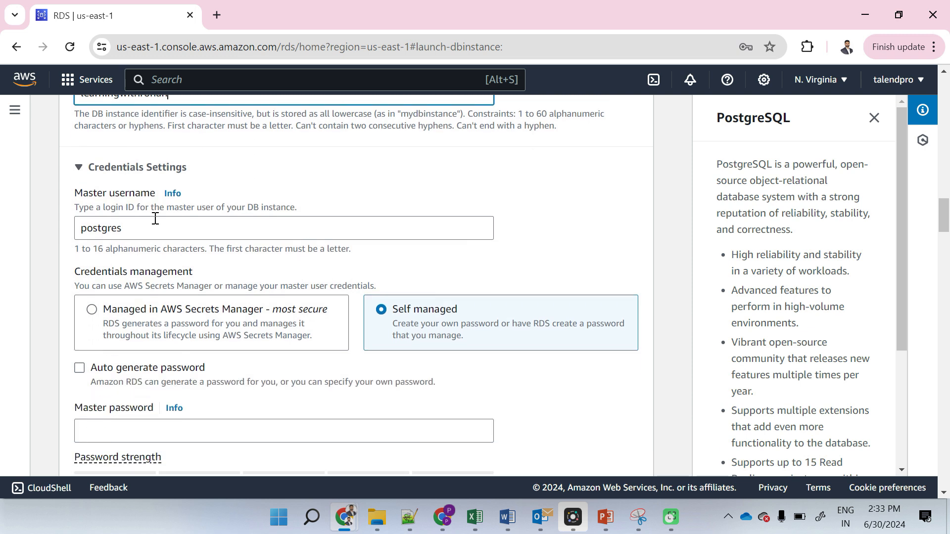
pyautogui.doubleClick(97, 228)
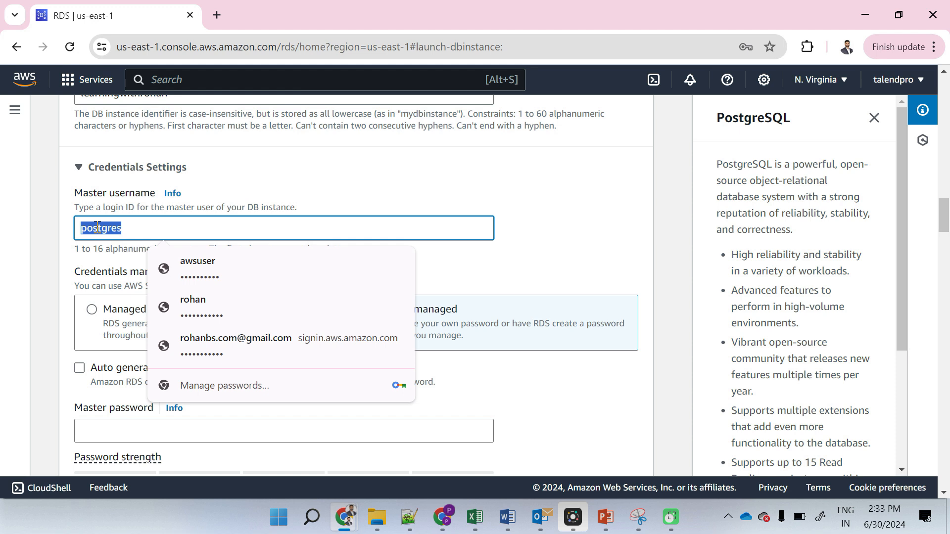
pyautogui.write('rohan')
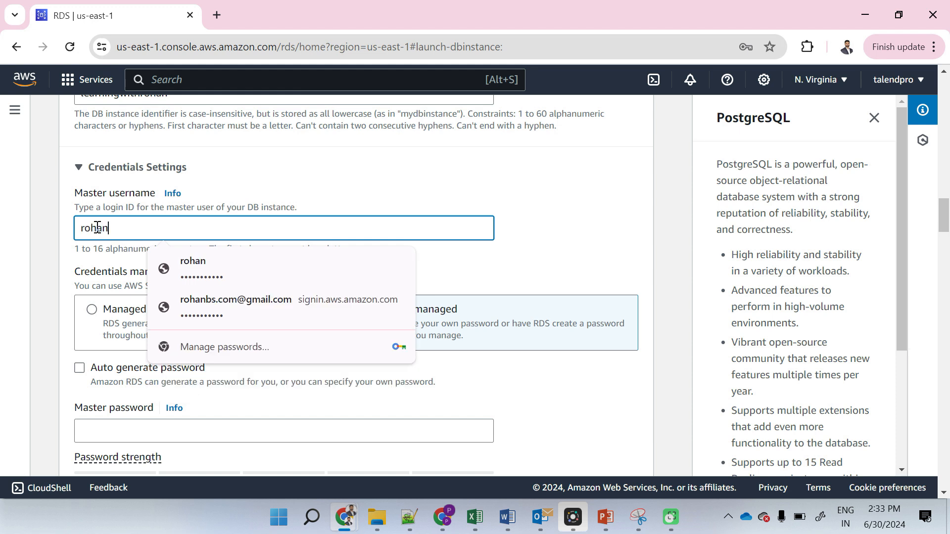
pyautogui.press('Tab')
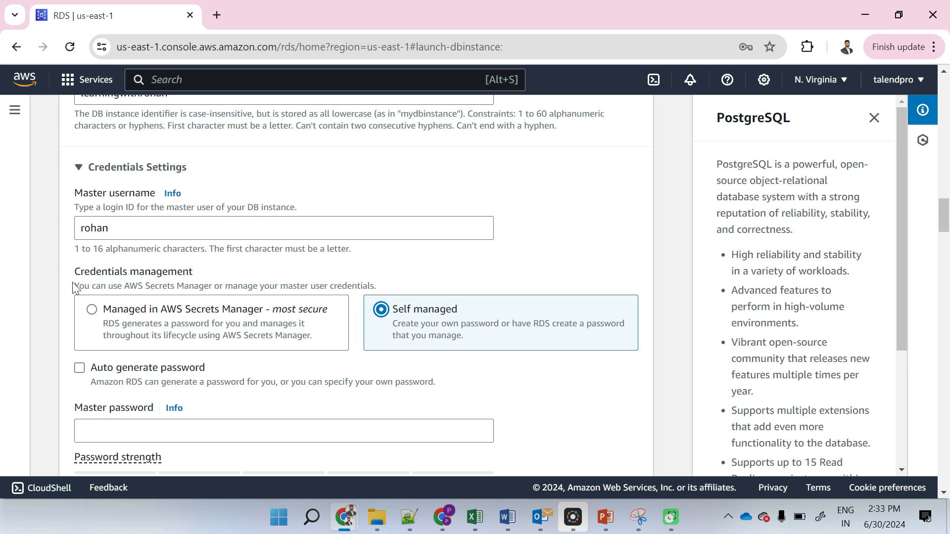
# Enter the master password in the credentials settings and repeat it in the confirmation field.
pyautogui.scroll(-1, 55, 326)
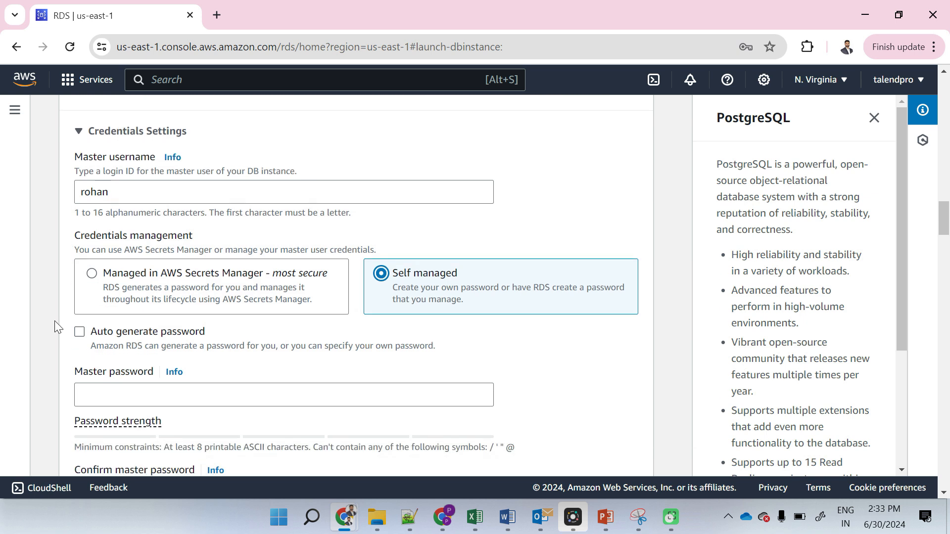
pyautogui.scroll(-1, 55, 327)
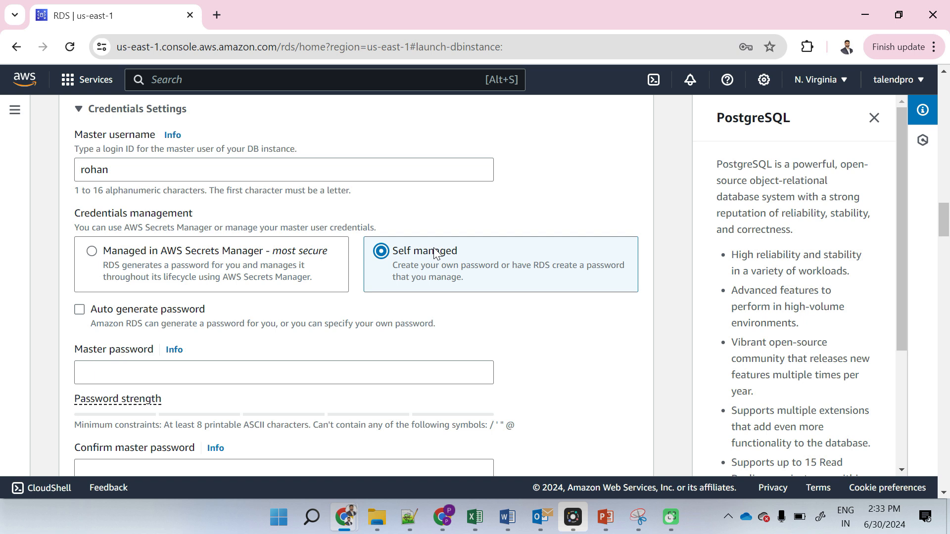
pyautogui.scroll(-1, 426, 257)
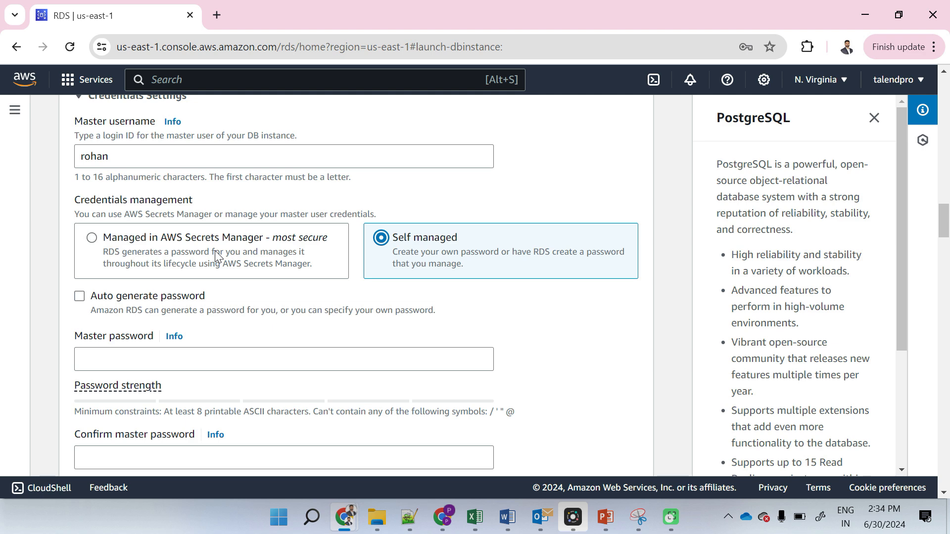
pyautogui.scroll(-1, 216, 255)
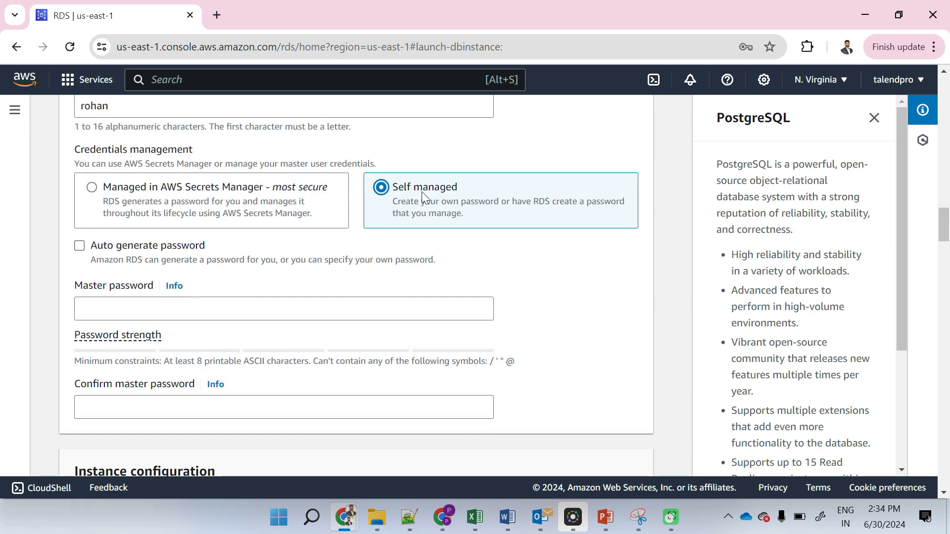
pyautogui.click(215, 311)
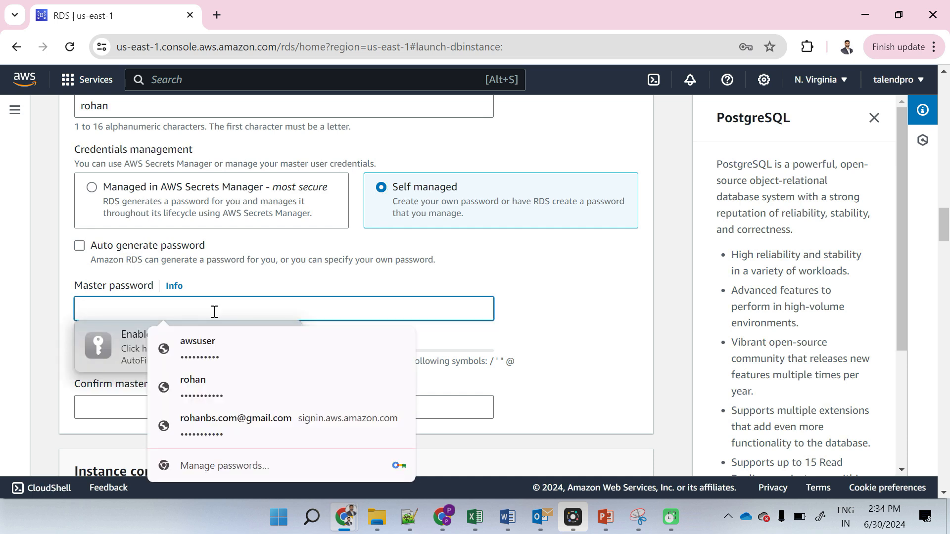
pyautogui.write('**')
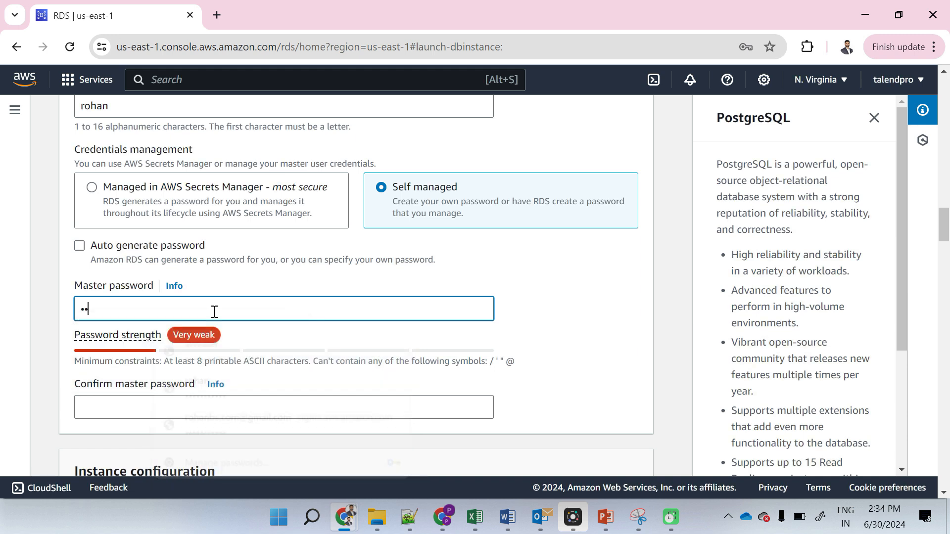
pyautogui.write('*******')
pyautogui.click(133, 405)
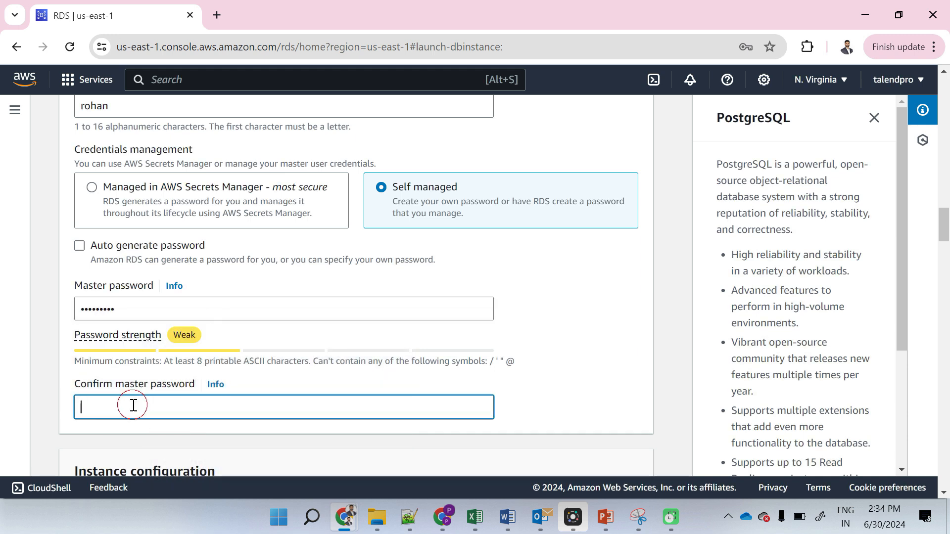
pyautogui.write('**')
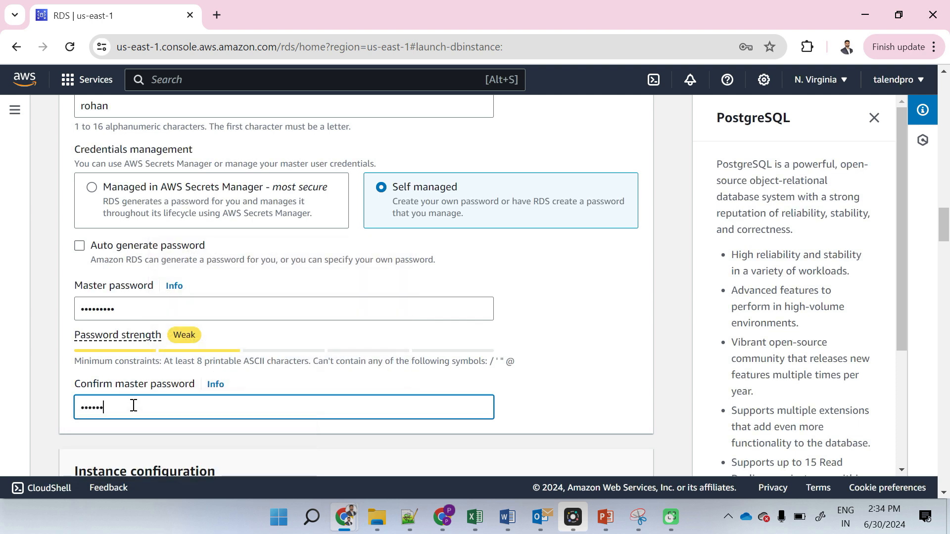
# Review the burstable DB instance classes offered in the instance configuration, keeping db.t3.micro selected.
pyautogui.scroll(-4, 133, 405)
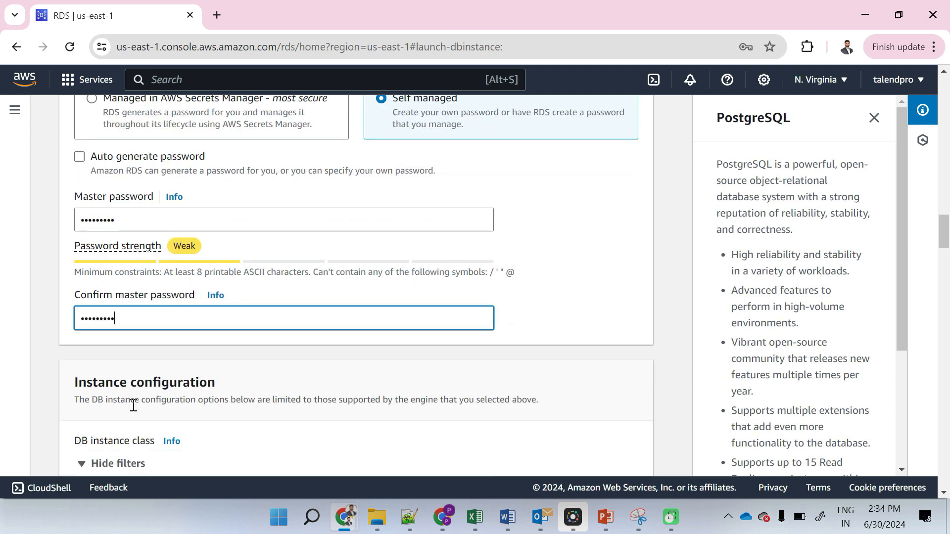
pyautogui.scroll(2, 133, 406)
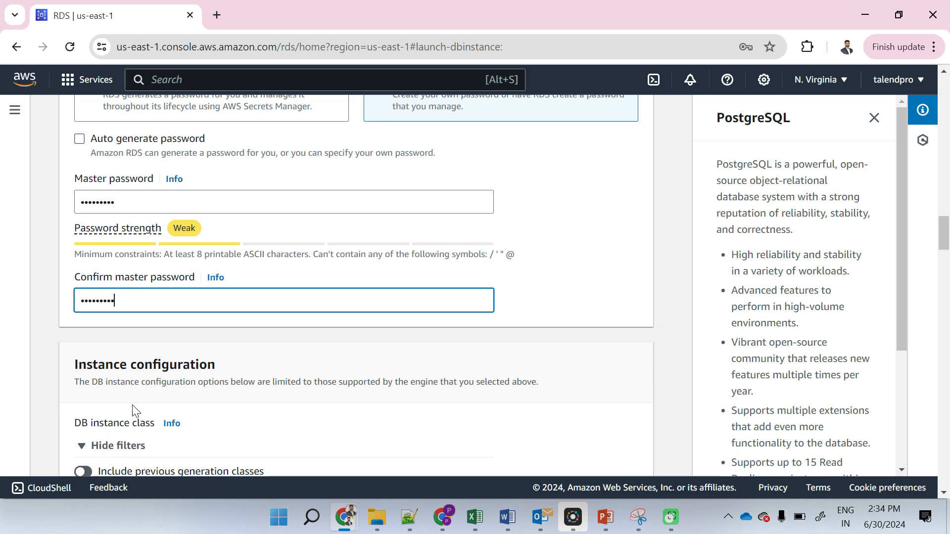
pyautogui.scroll(-1, 133, 406)
pyautogui.scroll(-4, 133, 405)
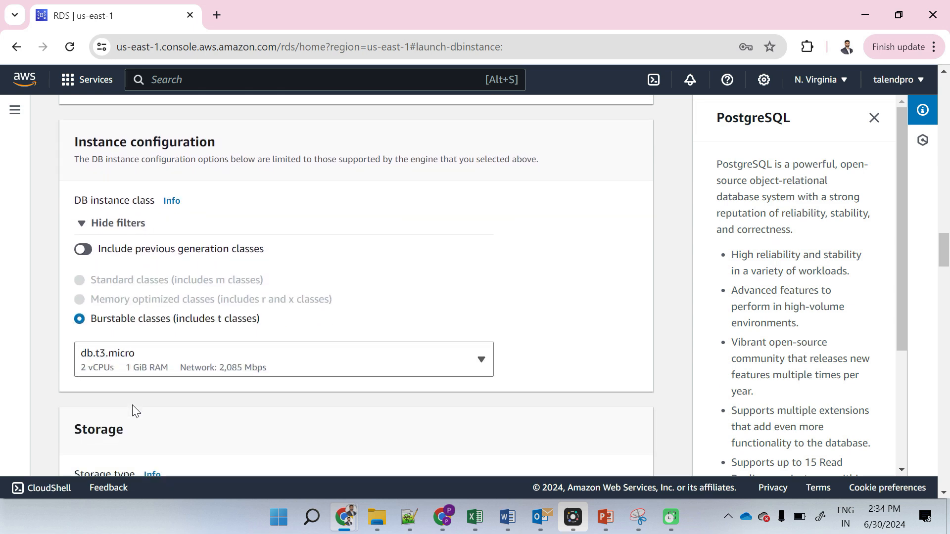
pyautogui.scroll(-1, 132, 405)
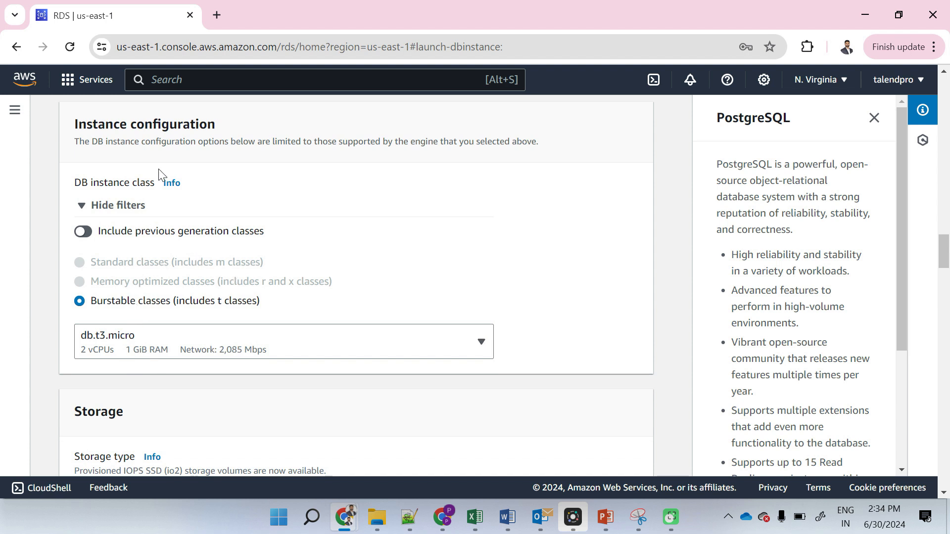
pyautogui.click(416, 339)
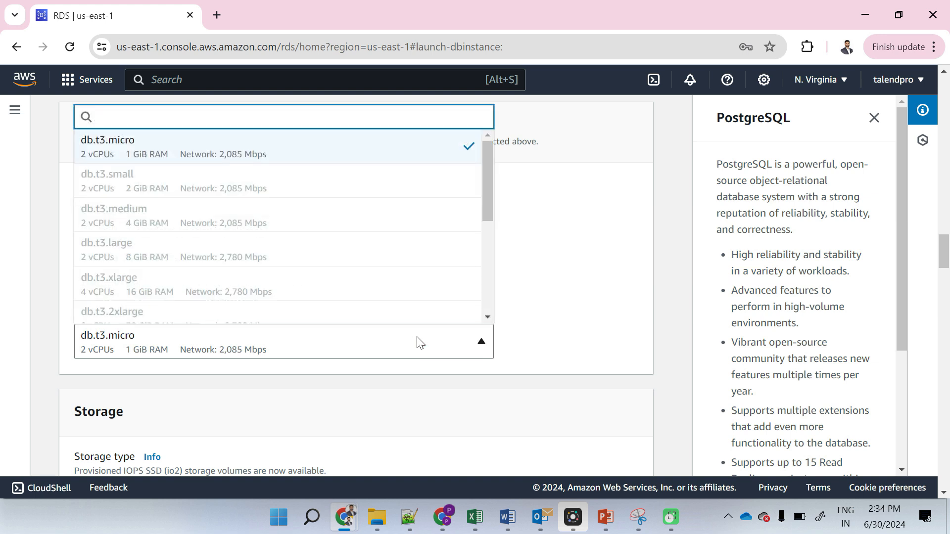
pyautogui.scroll(-1, 313, 261)
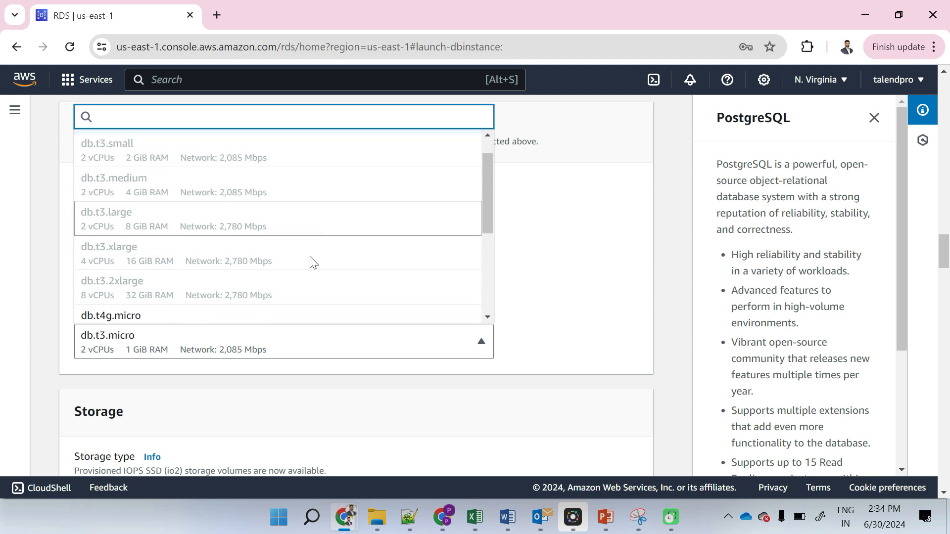
pyautogui.scroll(-3, 313, 262)
pyautogui.scroll(5, 311, 263)
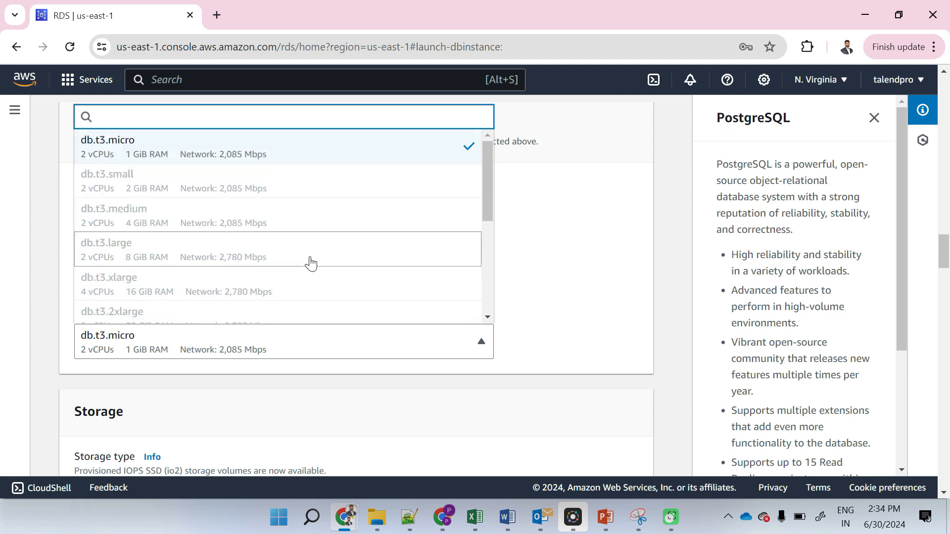
pyautogui.scroll(3, 311, 263)
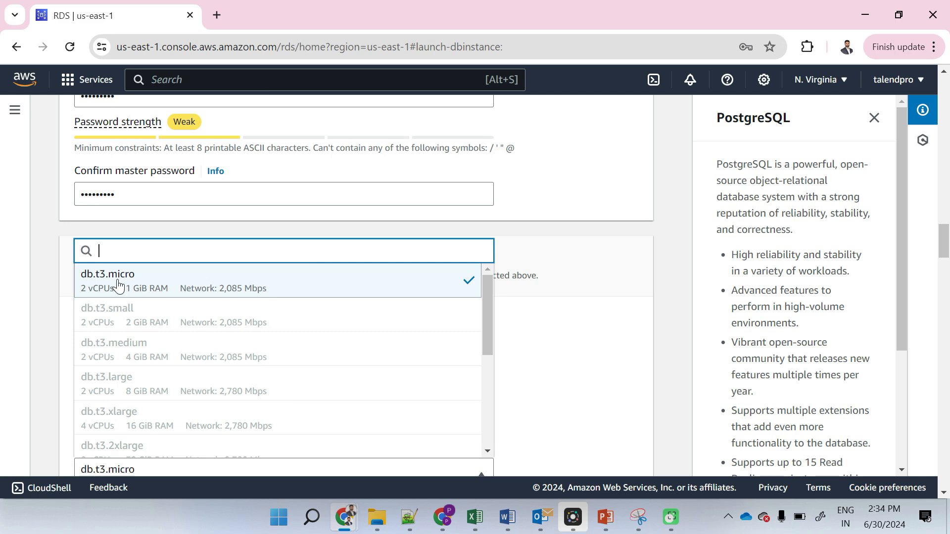
pyautogui.click(45, 297)
pyautogui.scroll(-2, 45, 296)
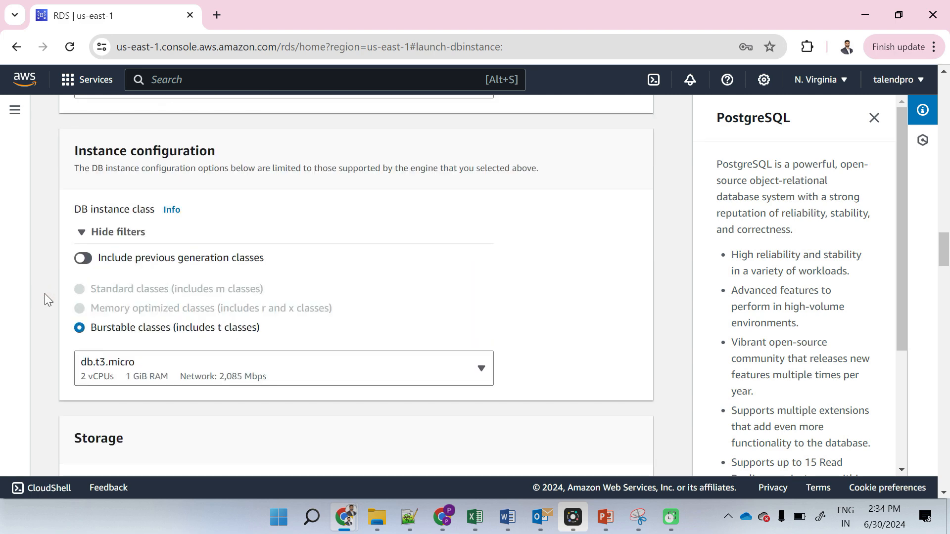
# Expand the storage autoscaling settings and set the maximum storage threshold to 100 GiB.
pyautogui.scroll(-2, 44, 297)
pyautogui.scroll(-4, 45, 293)
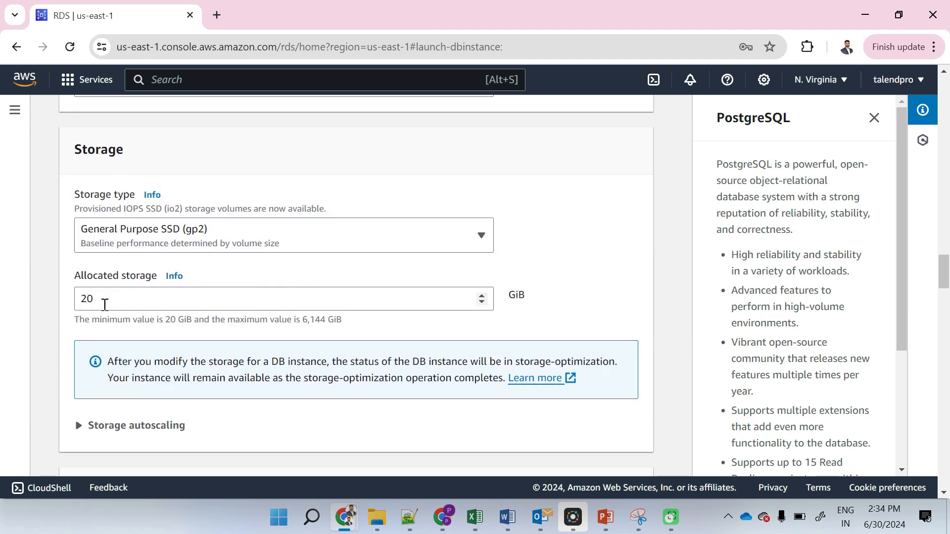
pyautogui.doubleClick(177, 319)
pyautogui.scroll(-1, 75, 326)
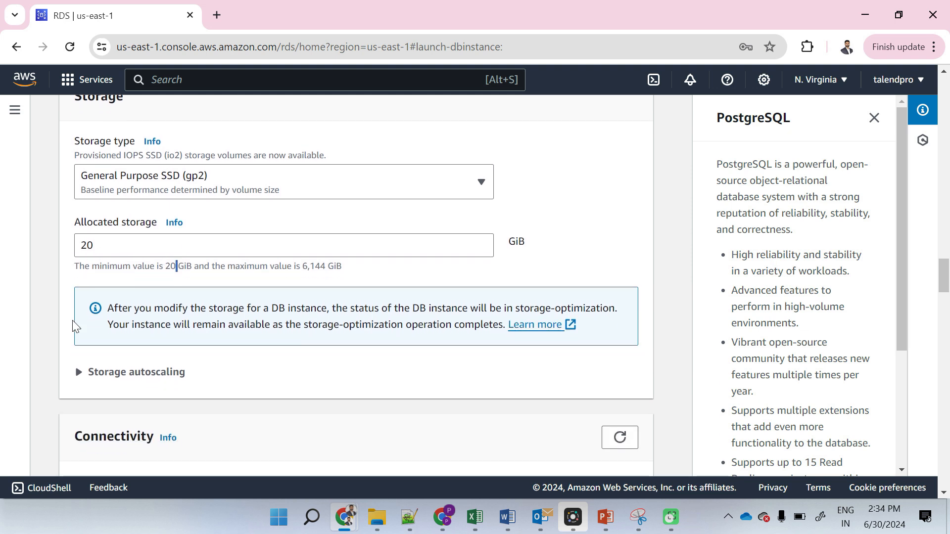
pyautogui.scroll(-2, 73, 327)
pyautogui.scroll(-1, 73, 326)
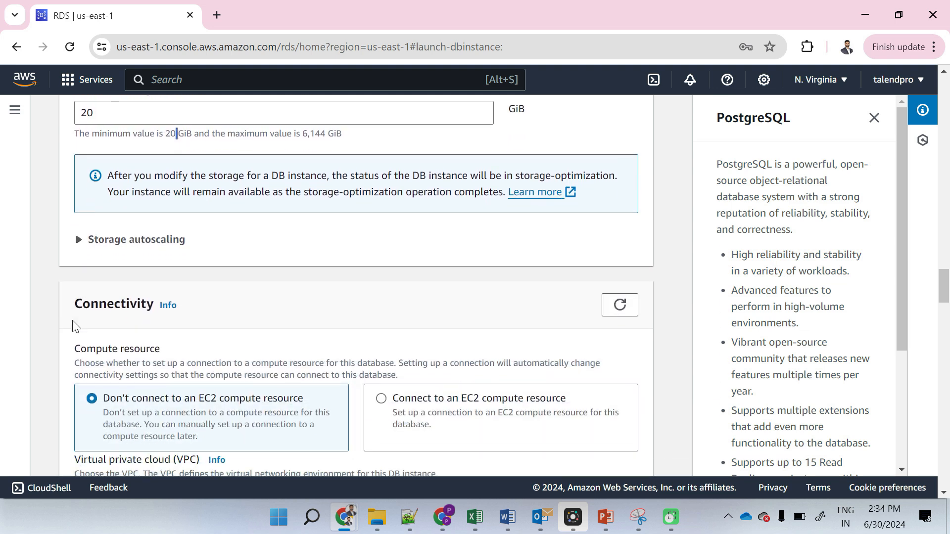
pyautogui.click(79, 250)
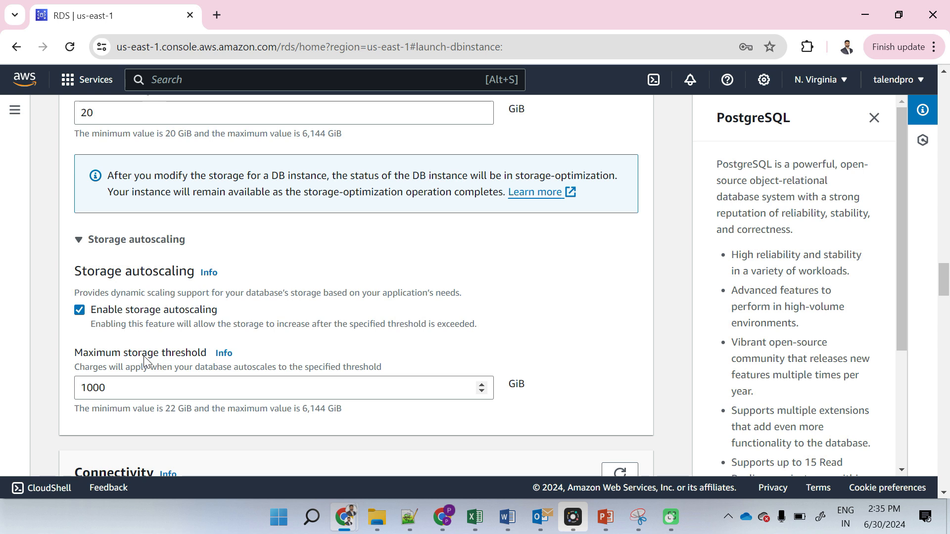
pyautogui.scroll(-1, 20, 381)
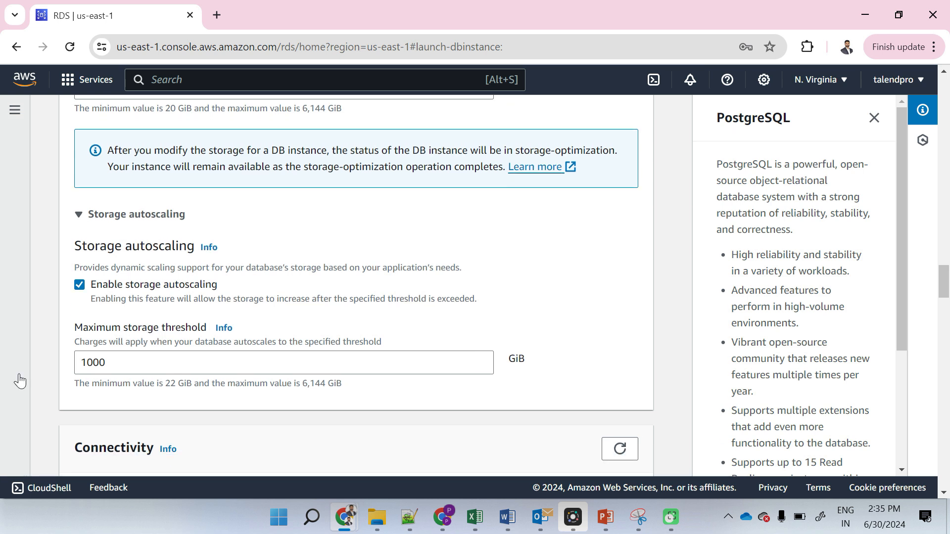
pyautogui.click(121, 353)
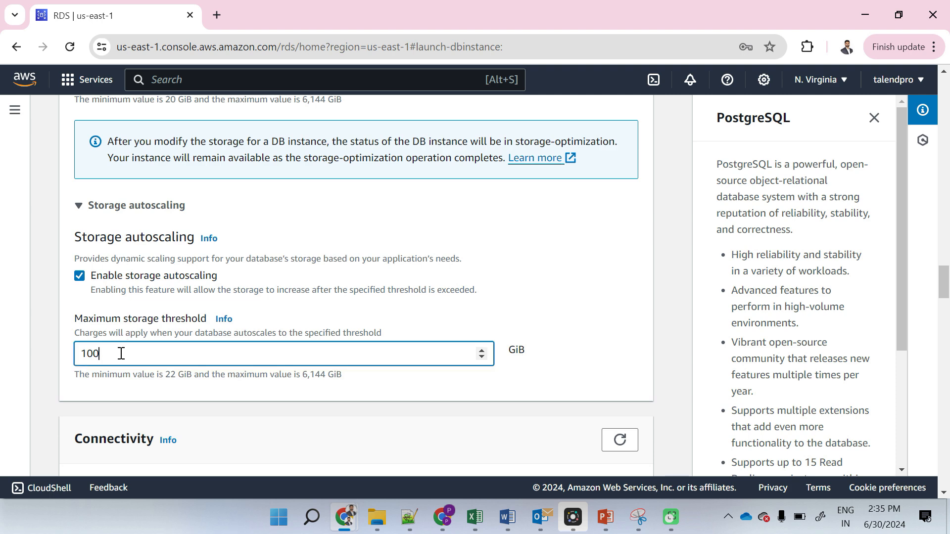
pyautogui.click(52, 400)
# Examine the EC2 compute resource options and the available VPC choices in the Connectivity section, keeping the default VPC.
pyautogui.scroll(-5, 52, 400)
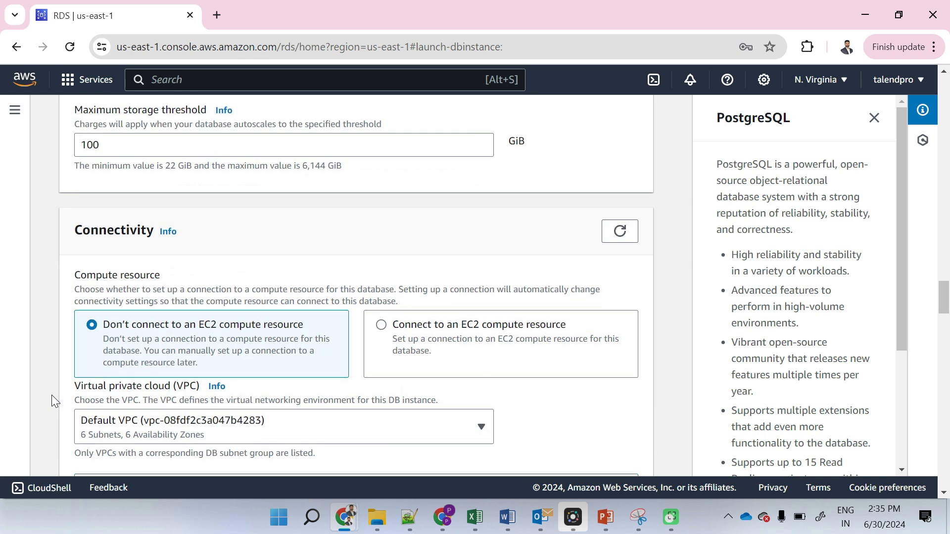
pyautogui.scroll(-2, 52, 396)
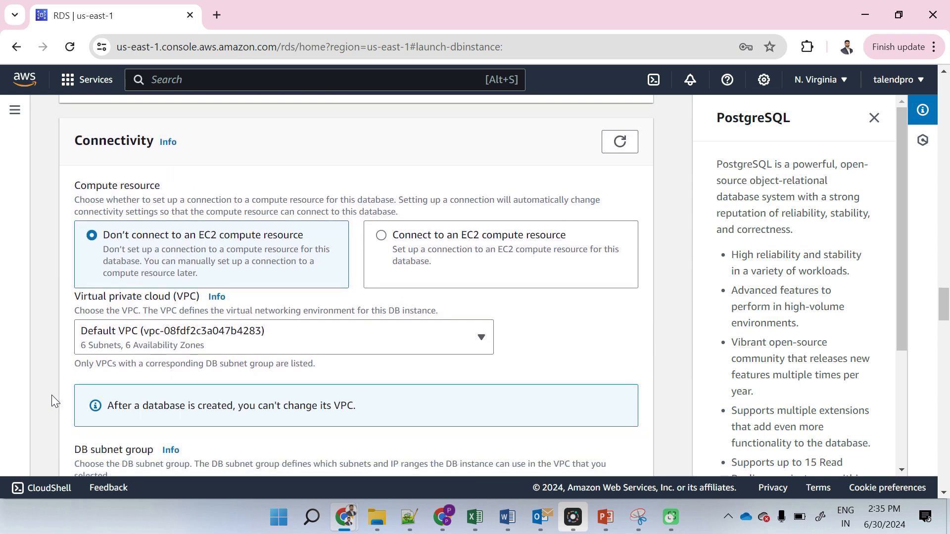
pyautogui.scroll(-1, 52, 395)
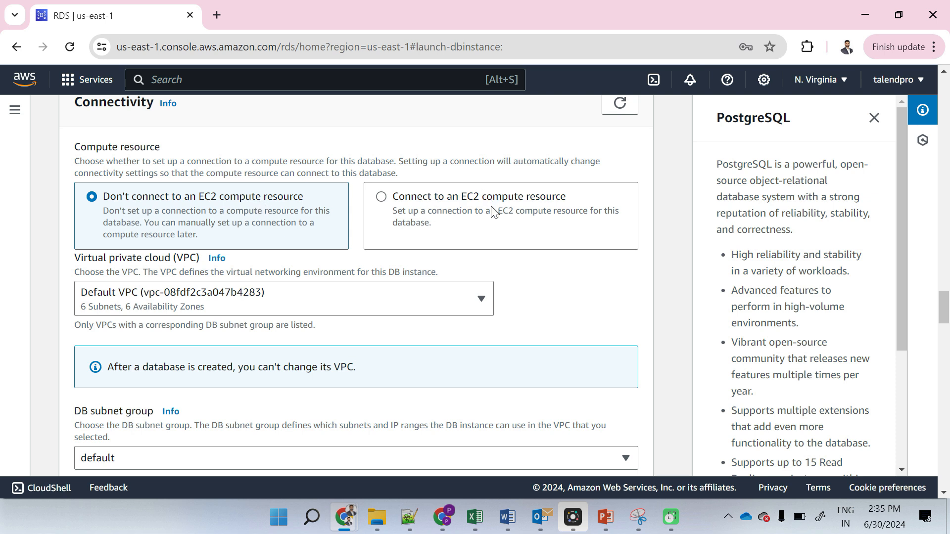
pyautogui.scroll(-1, 310, 272)
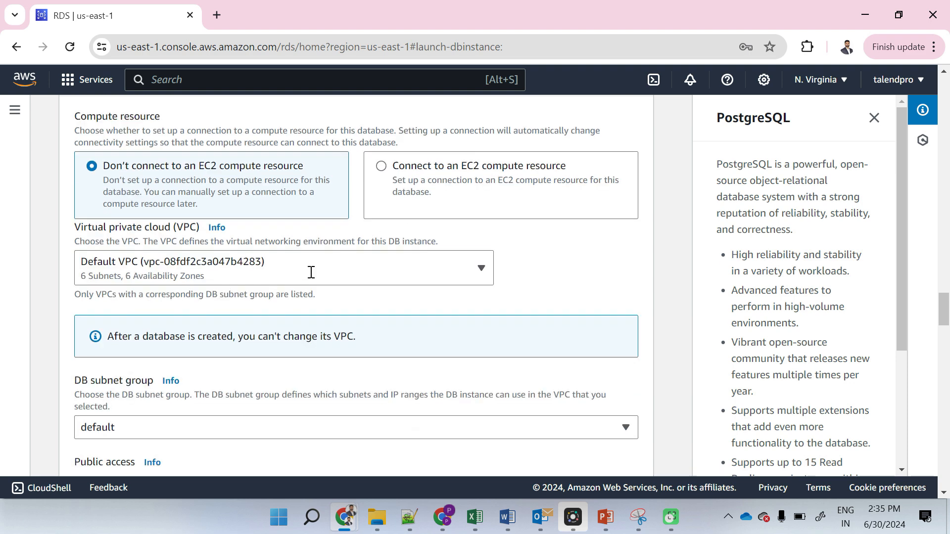
pyautogui.scroll(-1, 310, 272)
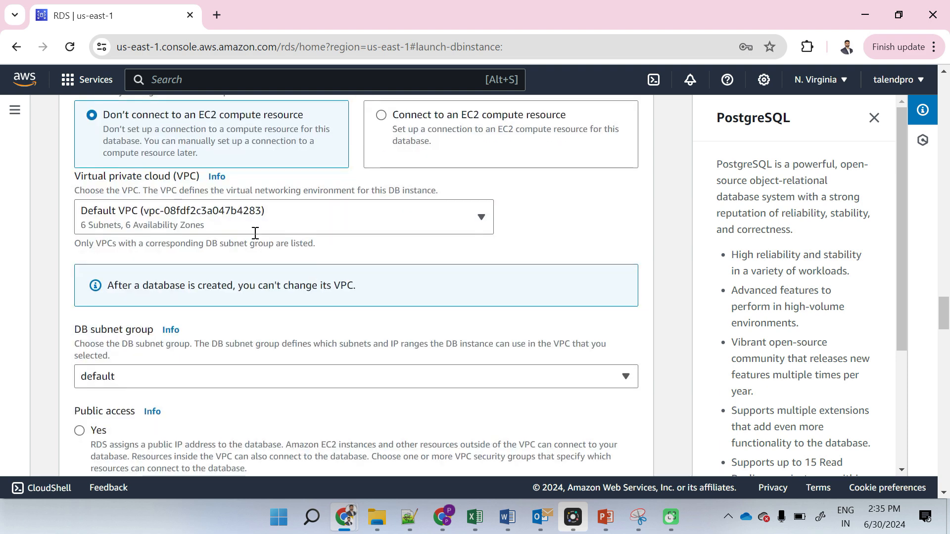
pyautogui.click(335, 226)
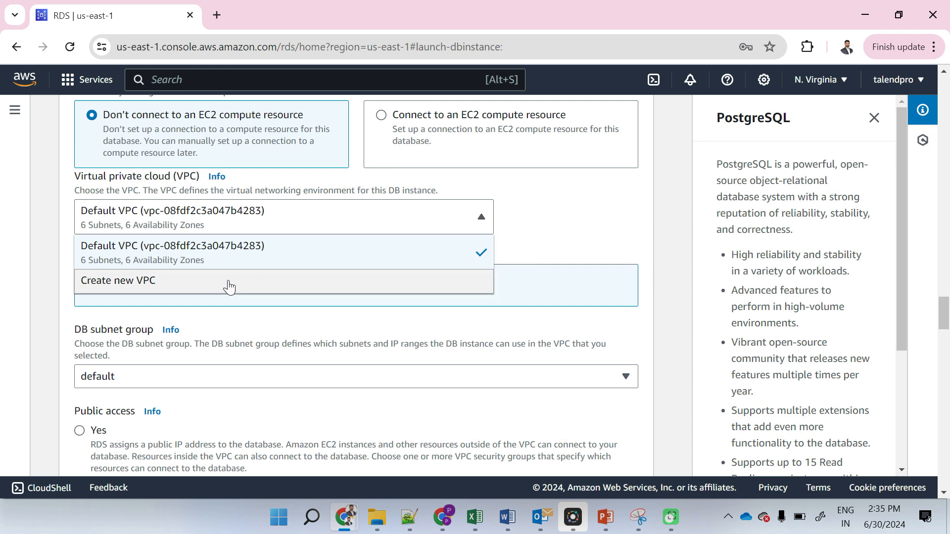
pyautogui.click(54, 221)
pyautogui.scroll(-1, 54, 221)
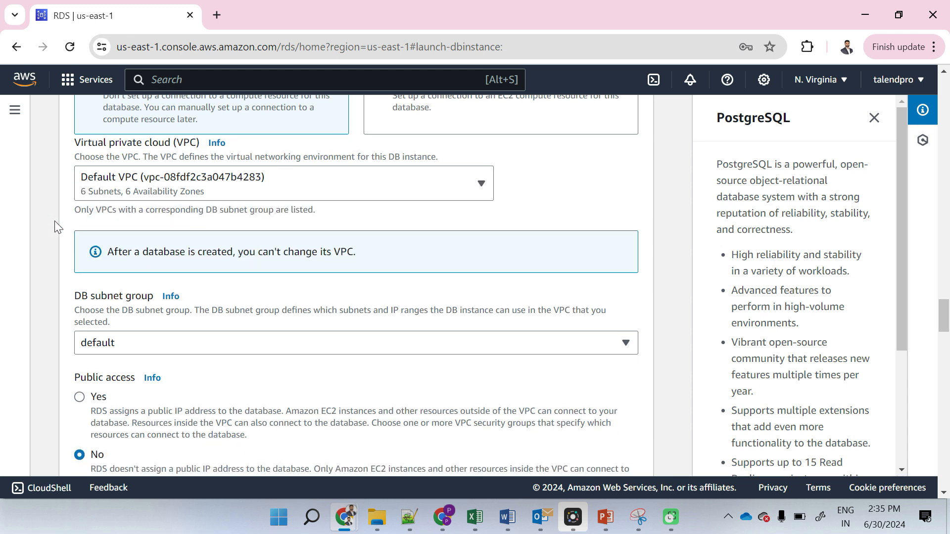
# Set public access to Yes in the database's connectivity settings.
pyautogui.scroll(-2, 55, 220)
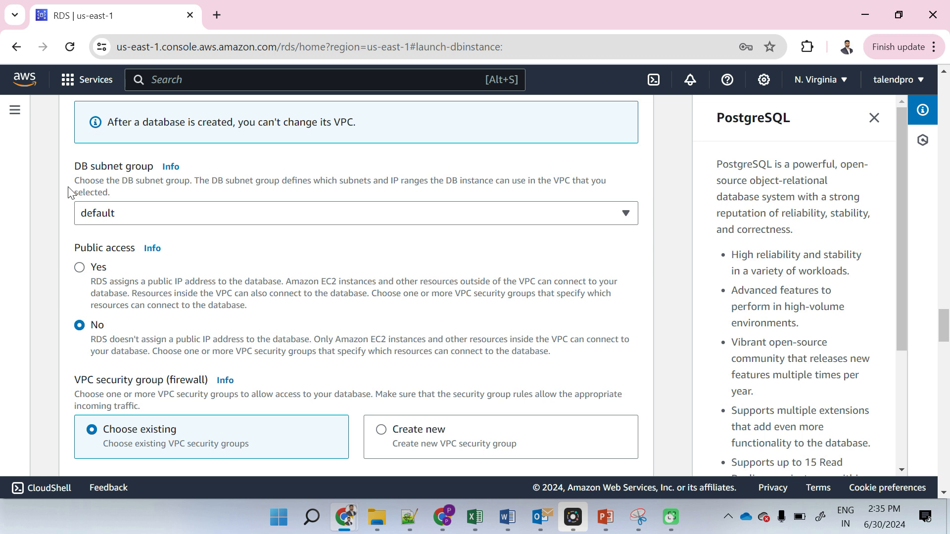
pyautogui.scroll(-1, 55, 247)
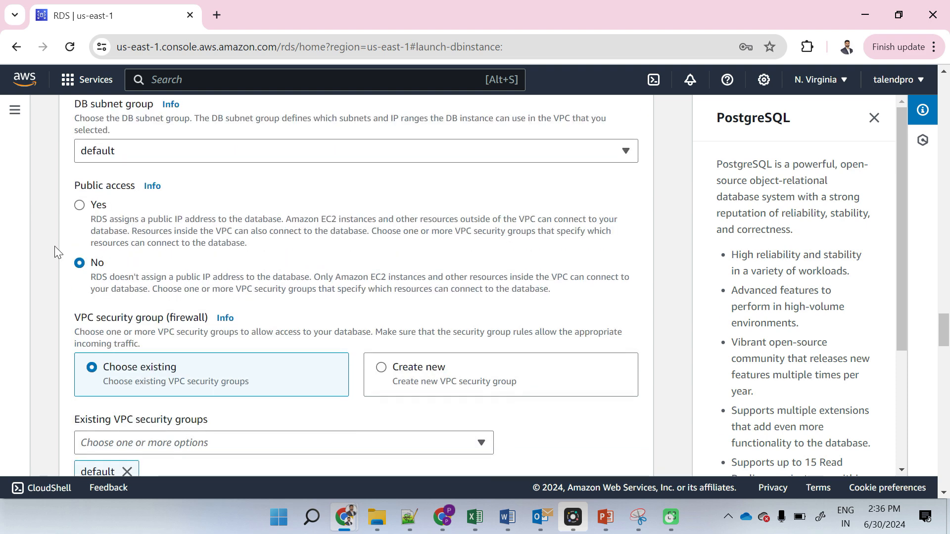
pyautogui.click(79, 205)
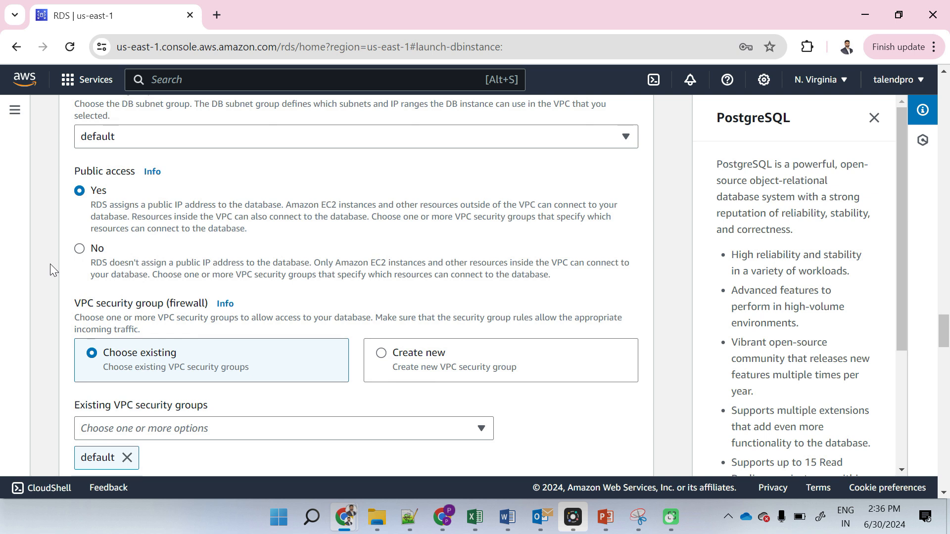
pyautogui.scroll(-1, 50, 265)
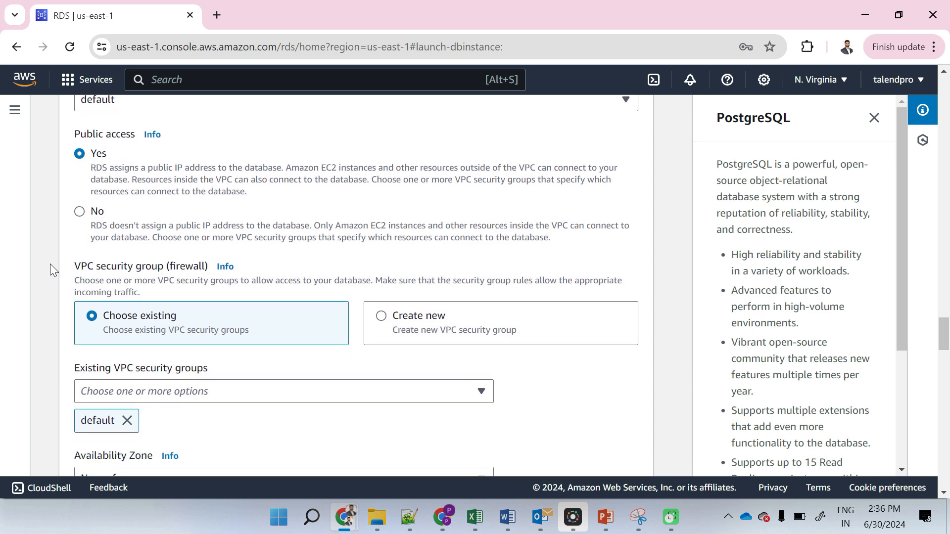
pyautogui.scroll(-1, 50, 265)
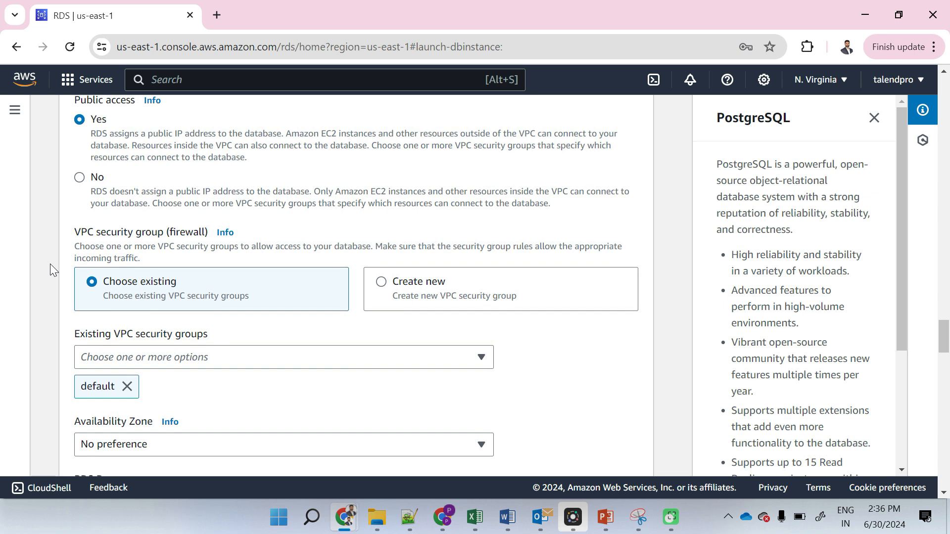
# Review the remaining connectivity settings, tags, database authentication options and monitoring settings, keeping their defaults.
pyautogui.scroll(-3, 50, 265)
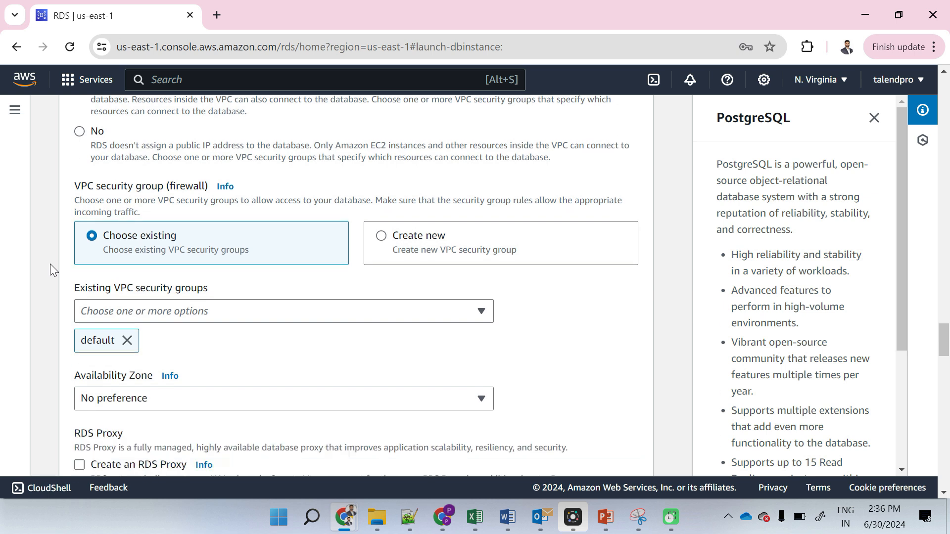
pyautogui.scroll(-1, 50, 263)
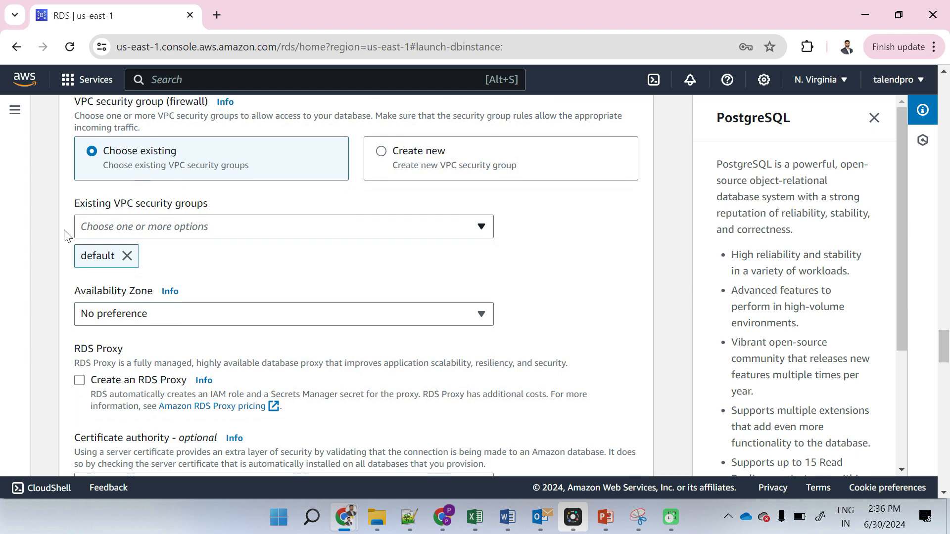
pyautogui.scroll(-5, 8, 347)
pyautogui.scroll(-4, 8, 348)
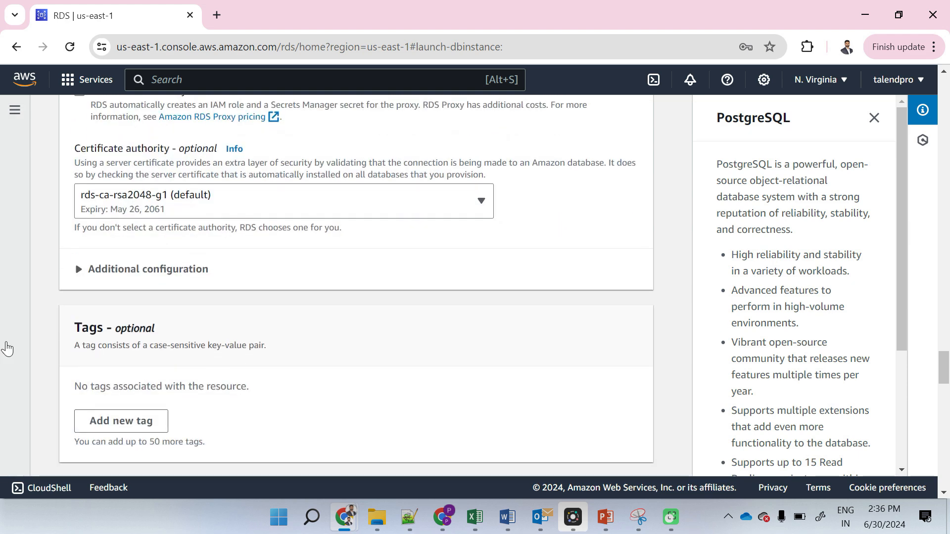
pyautogui.scroll(-2, 8, 348)
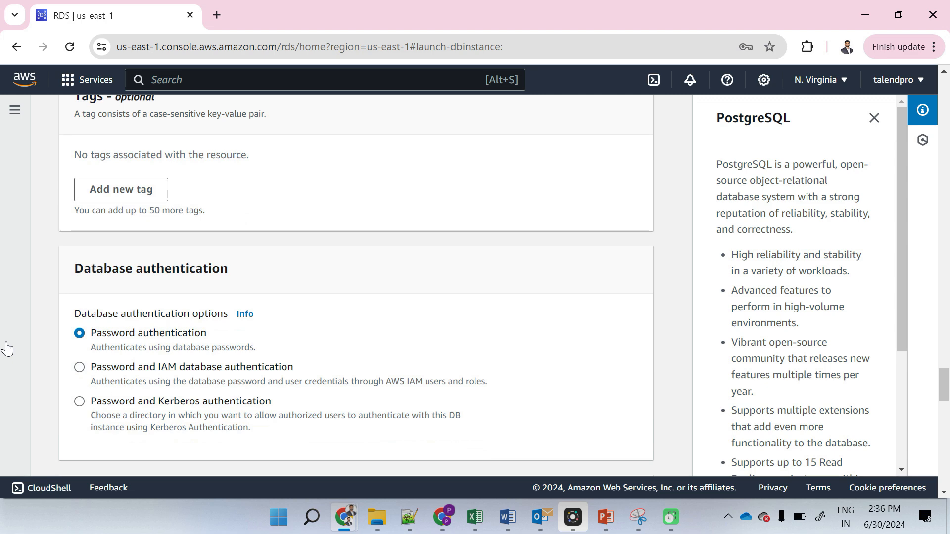
pyautogui.scroll(1, 81, 198)
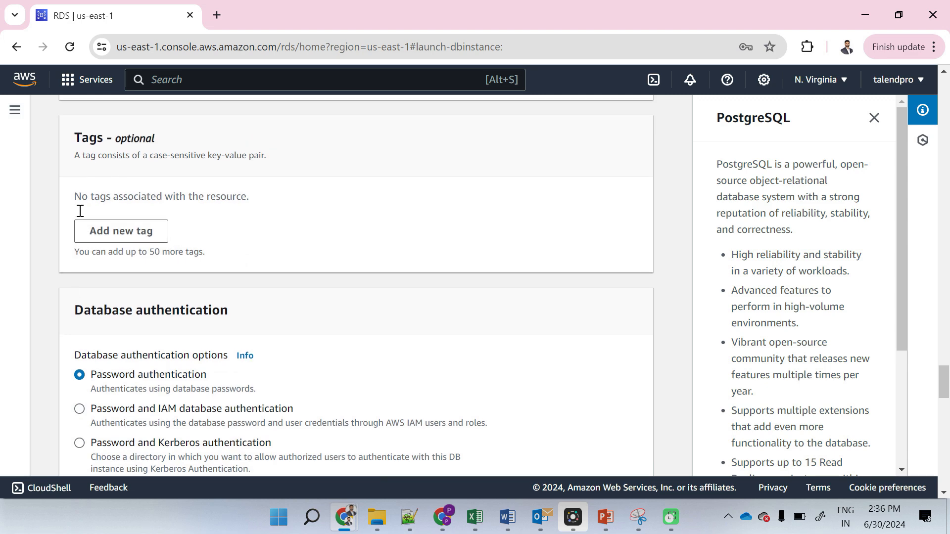
pyautogui.scroll(-3, 30, 355)
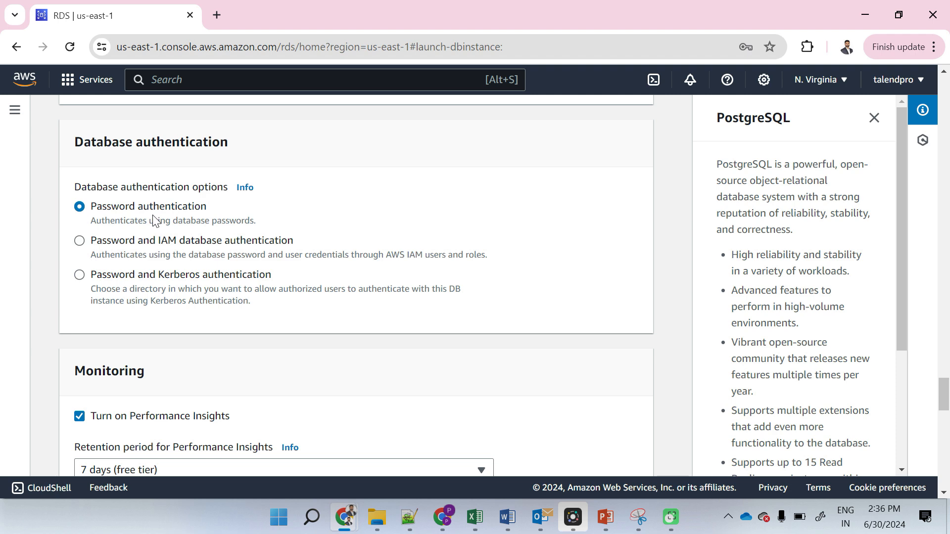
pyautogui.scroll(-2, 152, 214)
pyautogui.scroll(-3, 153, 218)
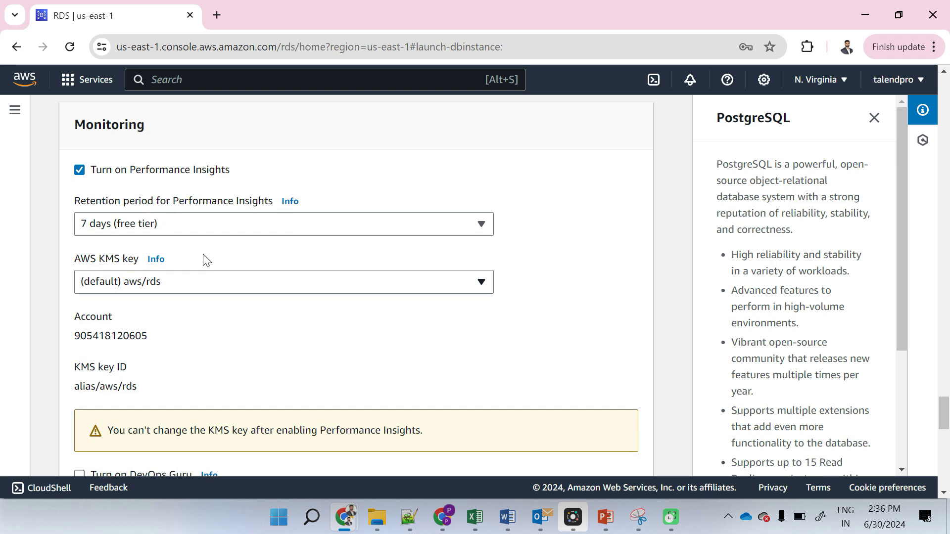
pyautogui.scroll(-1, 207, 261)
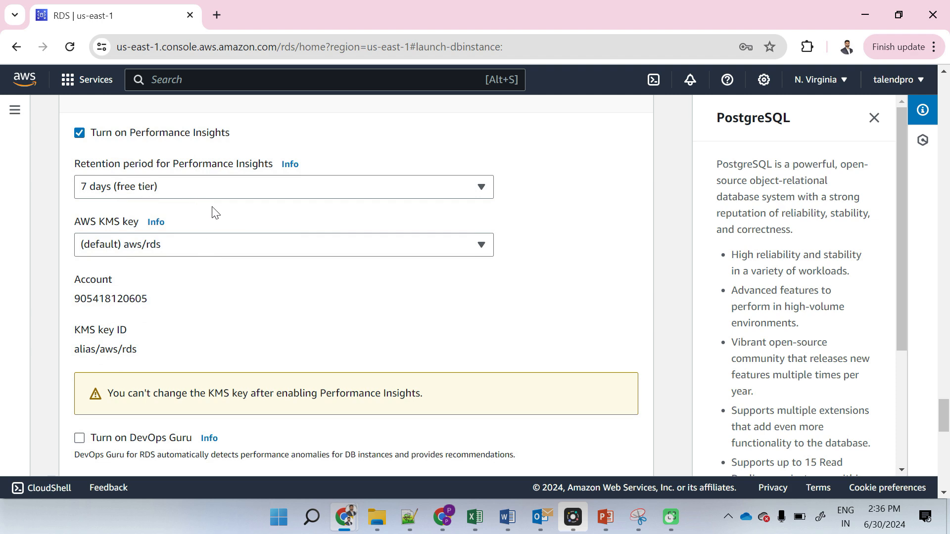
pyautogui.scroll(-7, 267, 349)
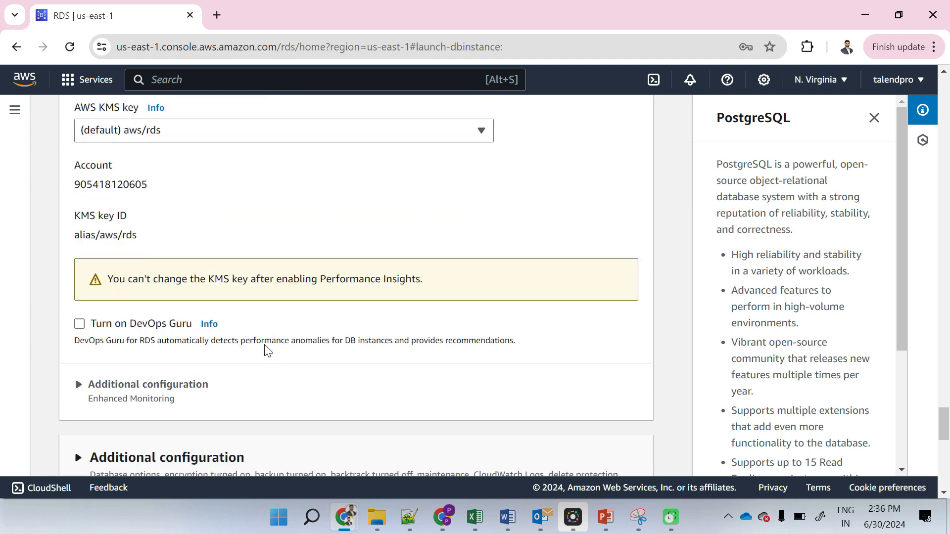
# Review the estimated monthly costs and free tier allowances, and create the database.
pyautogui.scroll(-3, 266, 350)
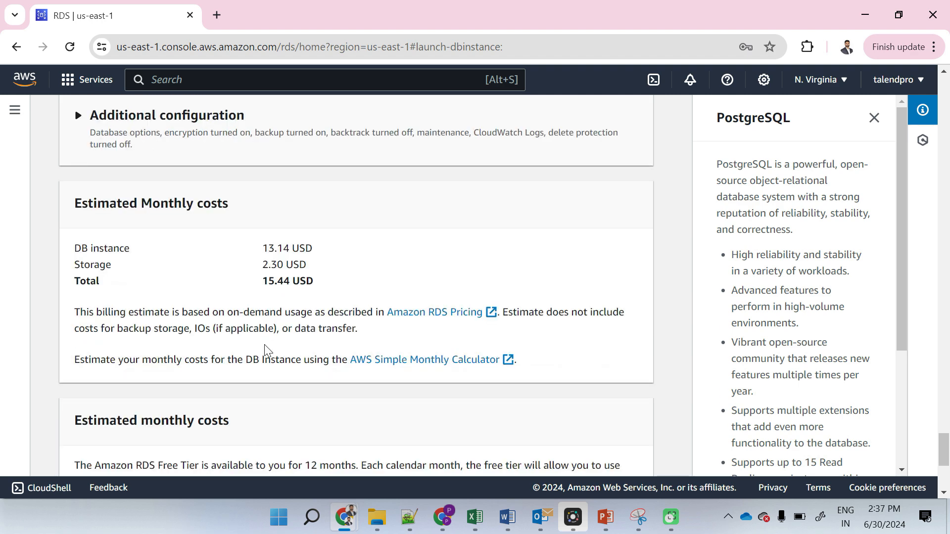
pyautogui.doubleClick(218, 191)
pyautogui.tripleClick(278, 263)
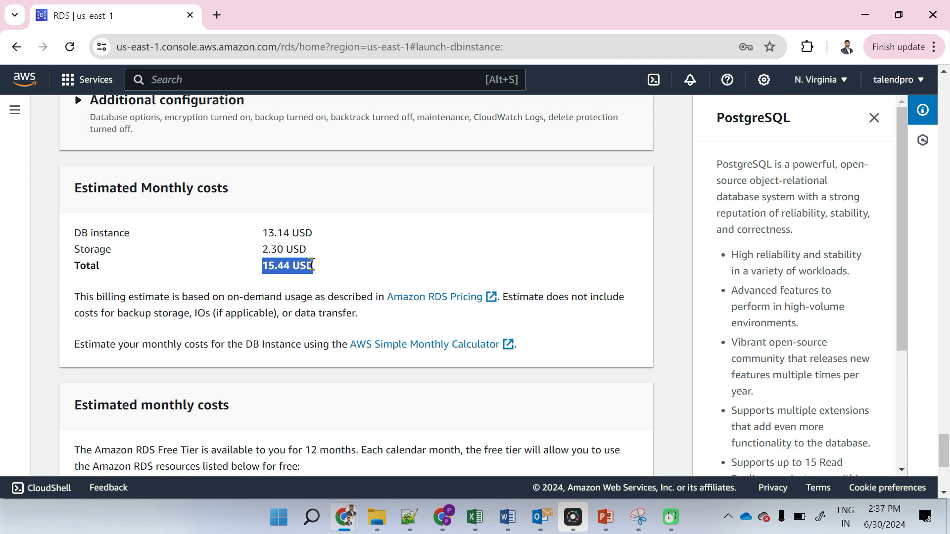
pyautogui.scroll(-2, 311, 265)
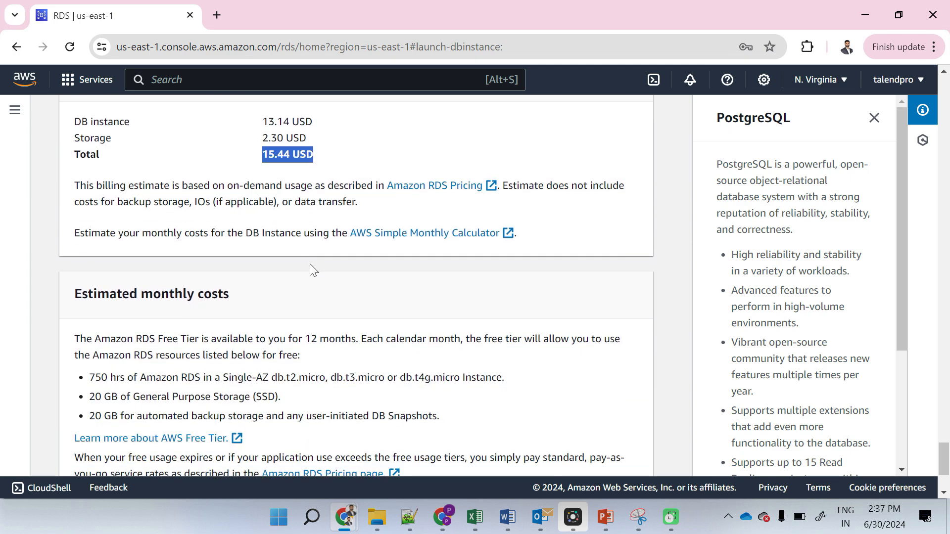
pyautogui.scroll(-3, 310, 265)
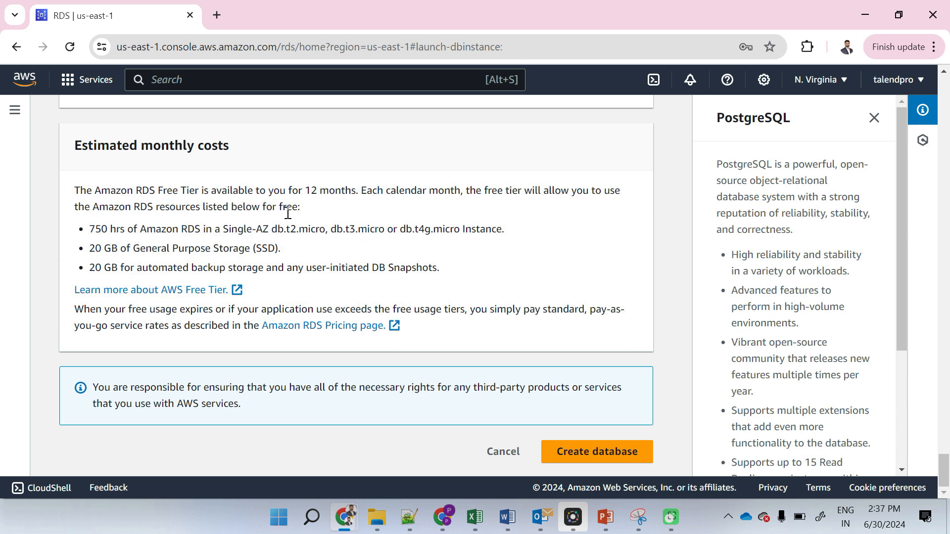
pyautogui.scroll(3, 397, 255)
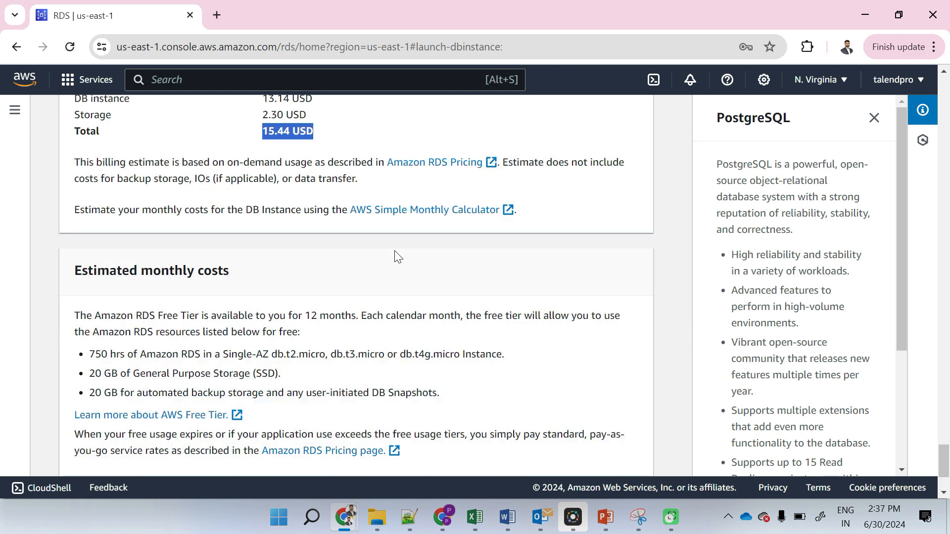
pyautogui.scroll(1, 397, 255)
pyautogui.click(330, 208)
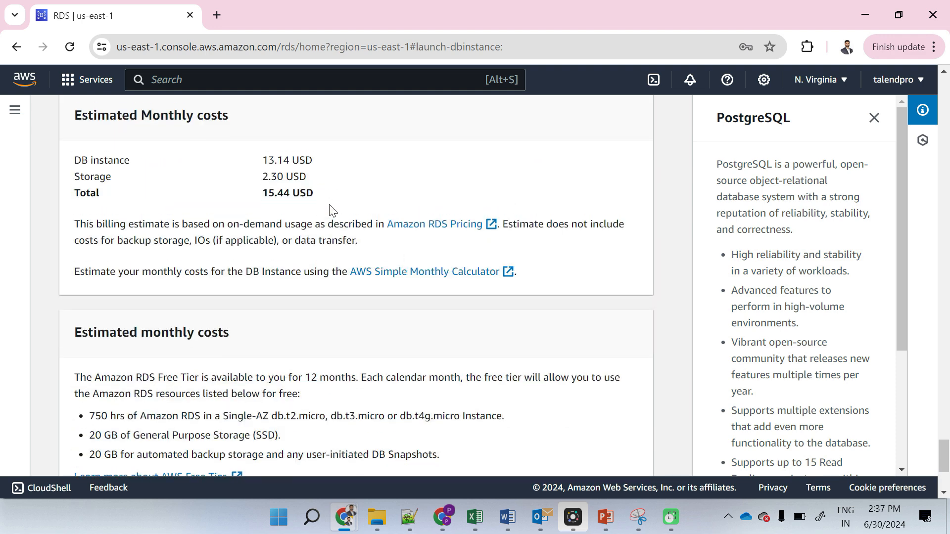
pyautogui.scroll(-3, 610, 262)
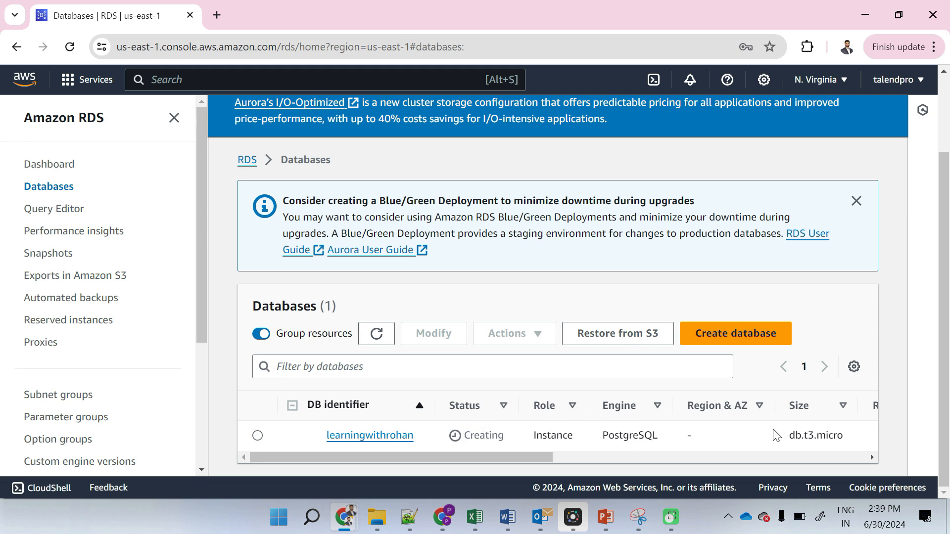
# Examine the new instance's remaining columns in the Databases list and refresh the list to check its status.
pyautogui.rightClick(550, 456)
pyautogui.press('Escape')
pyautogui.moveTo(550, 456); pyautogui.dragTo(872, 436)
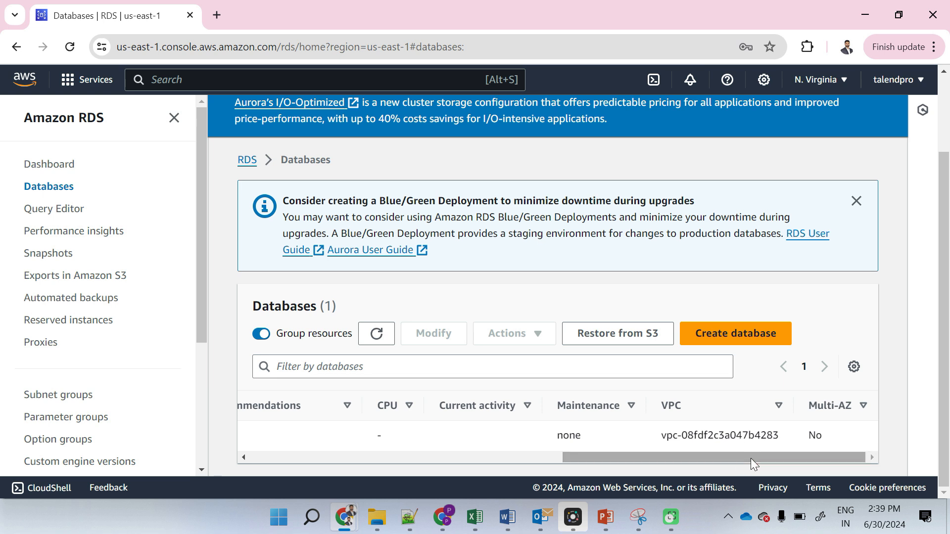
pyautogui.moveTo(666, 455); pyautogui.dragTo(303, 418)
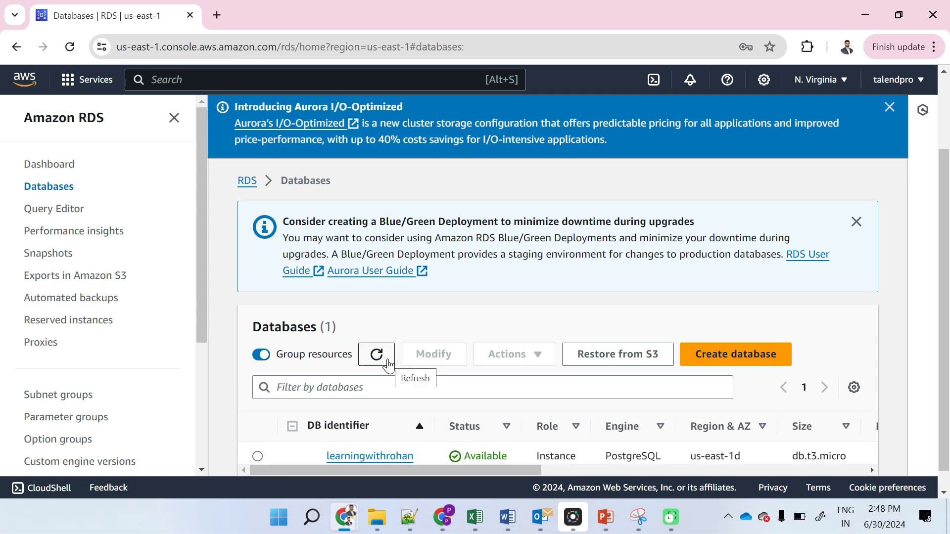
pyautogui.click(382, 358)
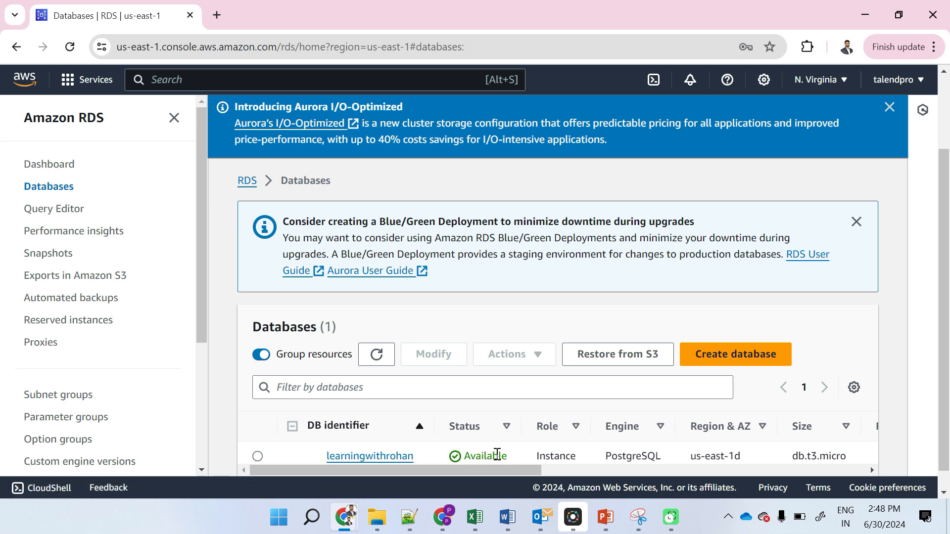
# Select the new PostgreSQL instance and review the management actions available for it.
pyautogui.click(257, 455)
pyautogui.scroll(-1, 265, 386)
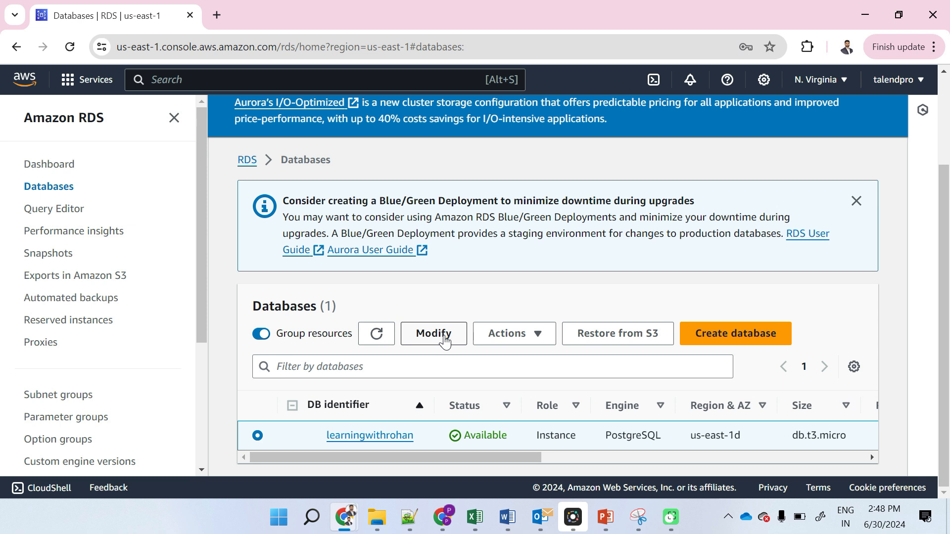
pyautogui.click(517, 338)
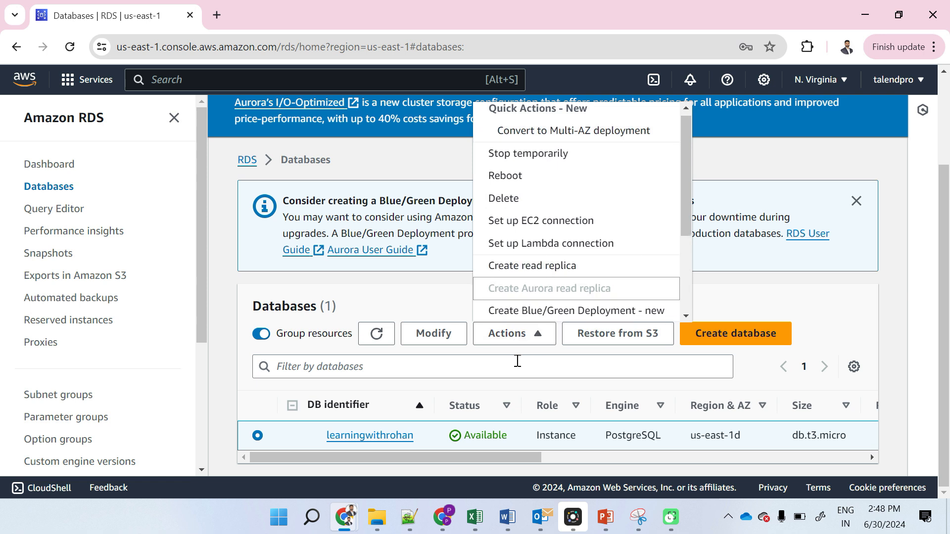
pyautogui.click(257, 435)
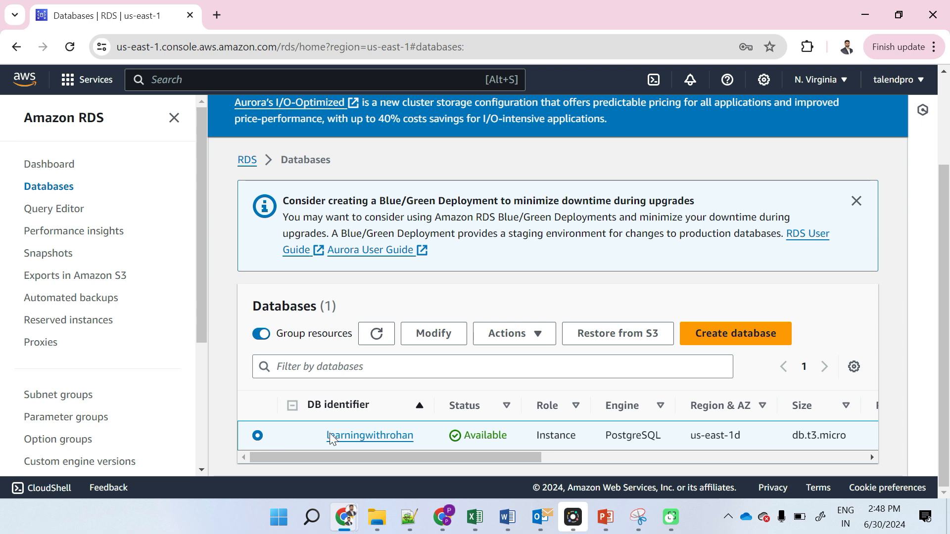
pyautogui.click(513, 338)
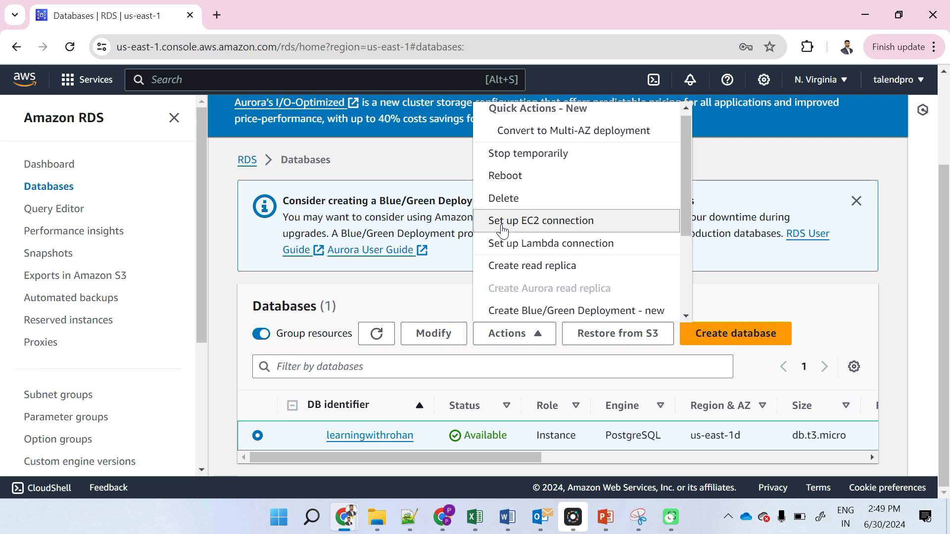
pyautogui.scroll(-3, 596, 289)
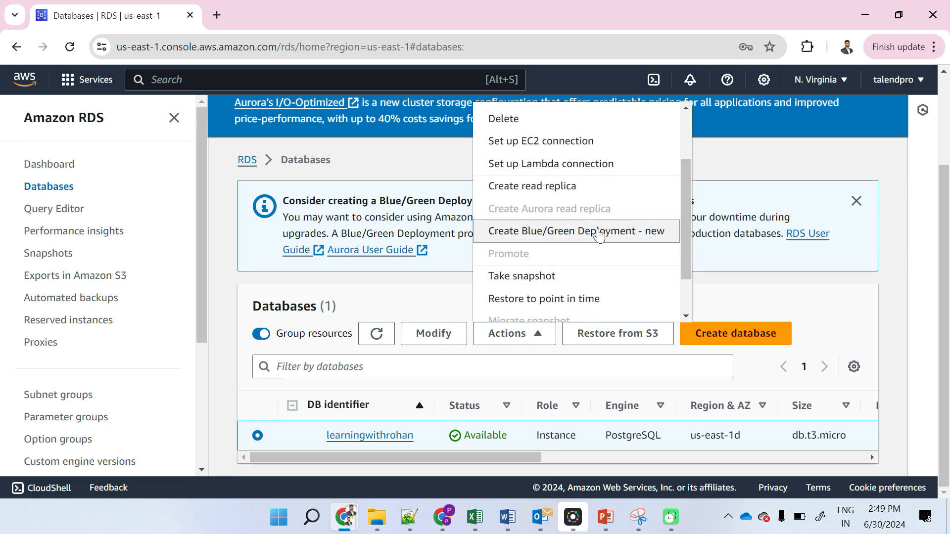
pyautogui.scroll(-2, 566, 306)
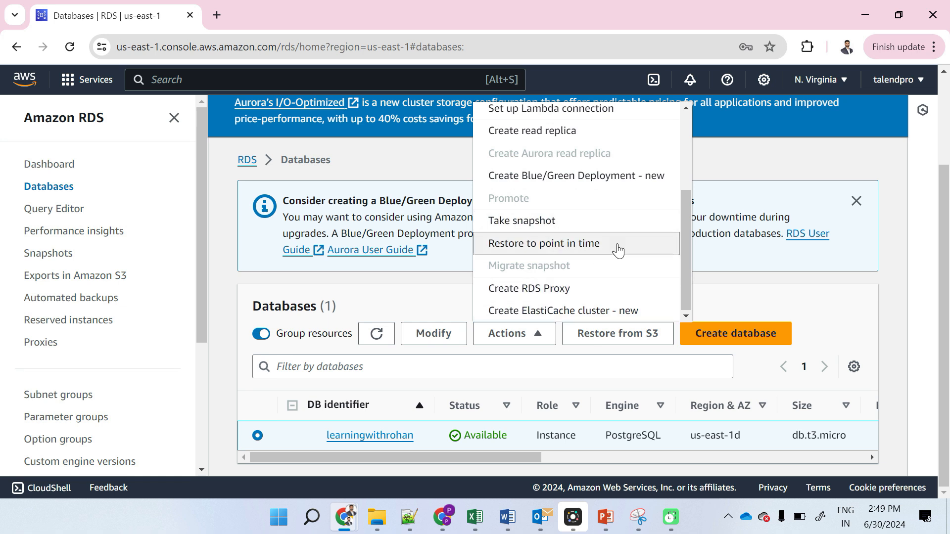
pyautogui.scroll(5, 618, 252)
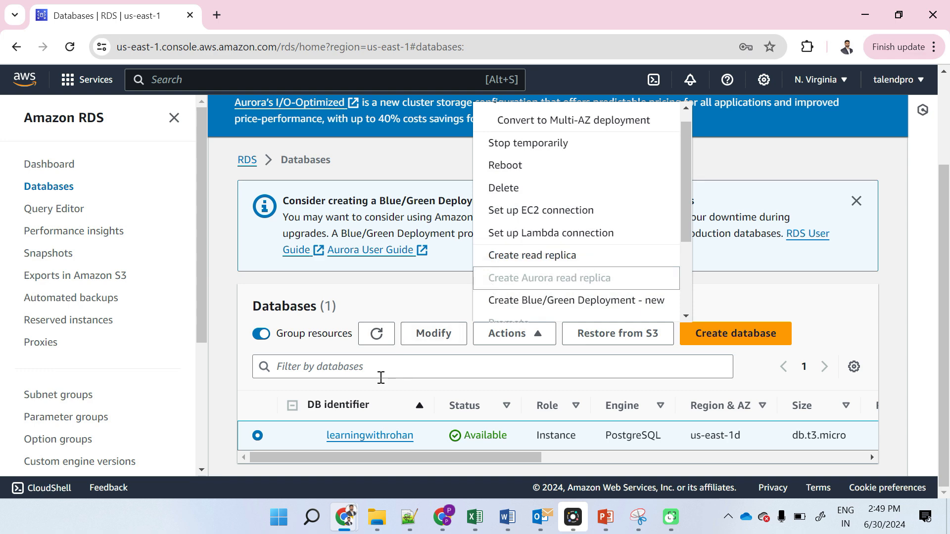
# Open the read replica creation form for the instance and examine its source, instance class, region, storage and availability settings.
pyautogui.click(554, 248)
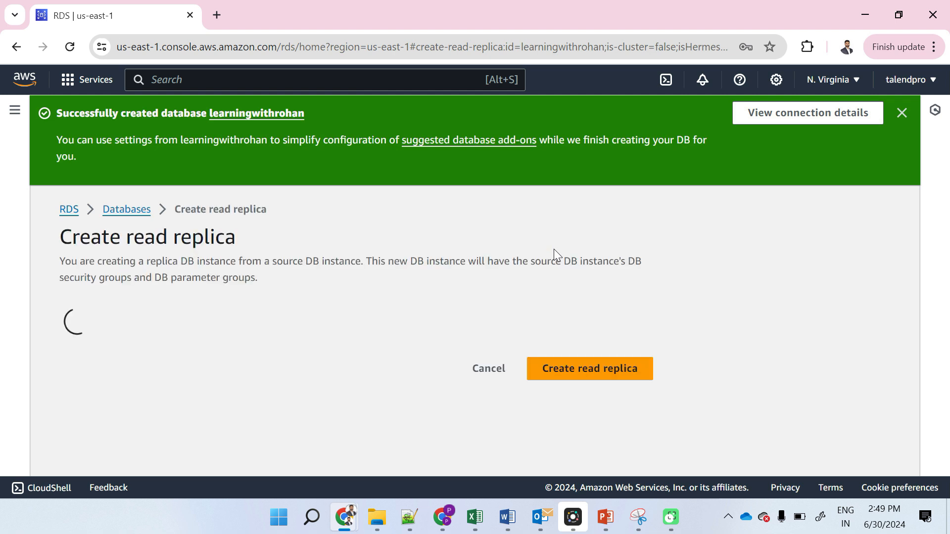
pyautogui.scroll(-1, 307, 375)
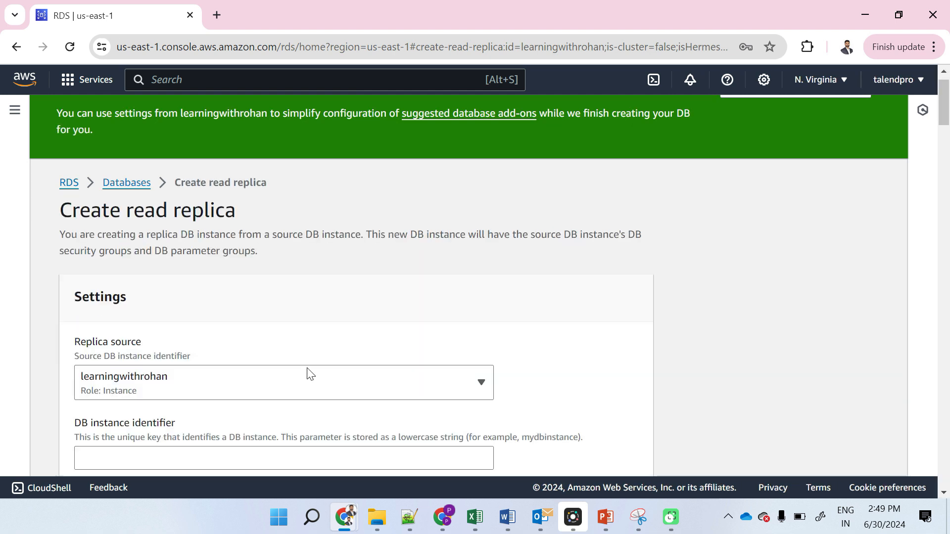
pyautogui.scroll(-1, 307, 368)
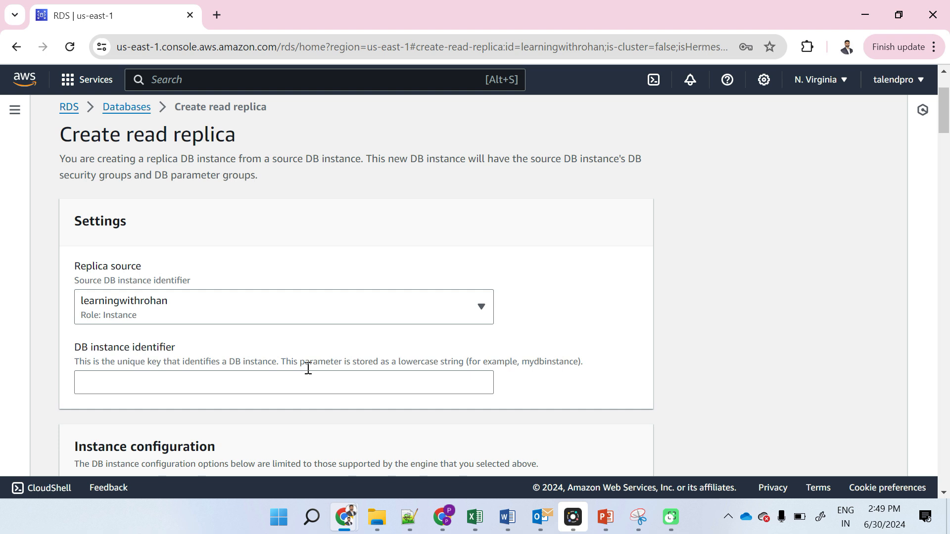
pyautogui.scroll(-5, 308, 368)
pyautogui.scroll(-3, 308, 374)
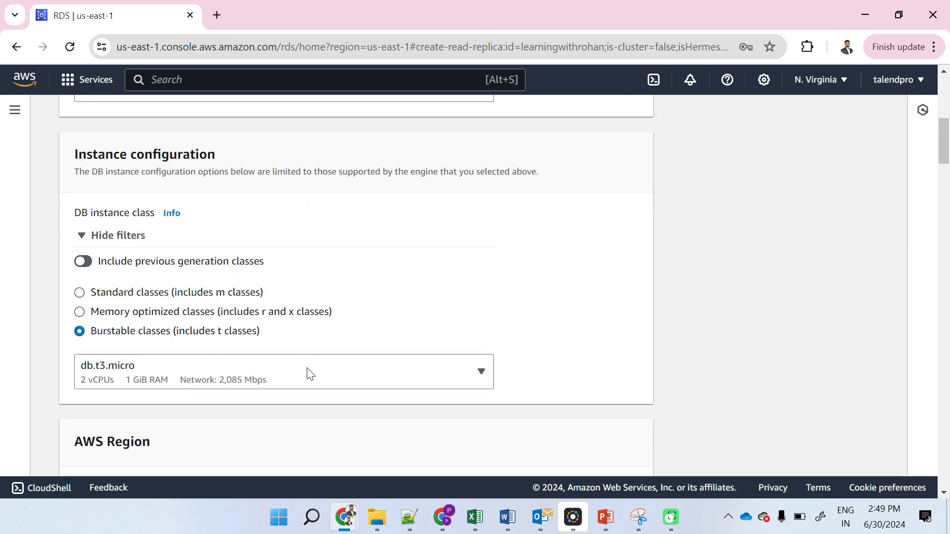
pyautogui.scroll(-8, 308, 373)
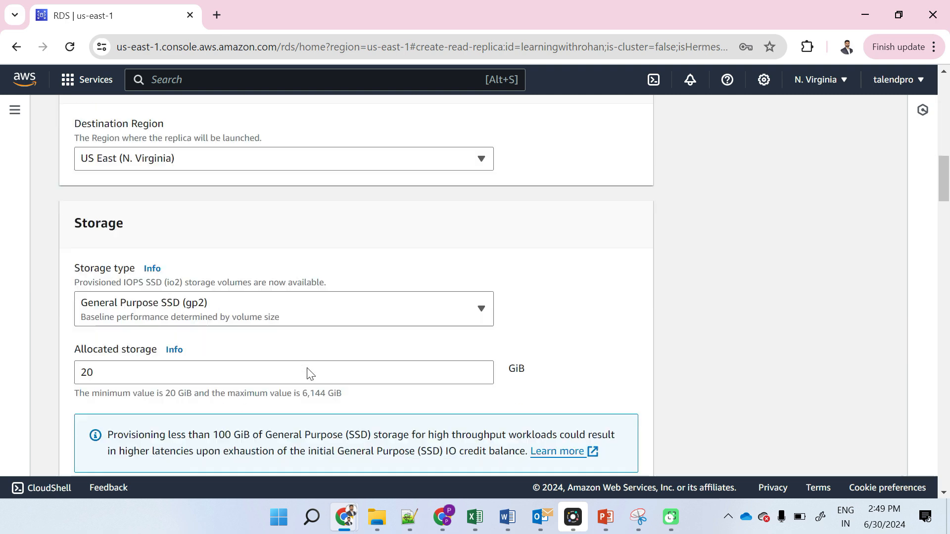
pyautogui.scroll(-12, 308, 374)
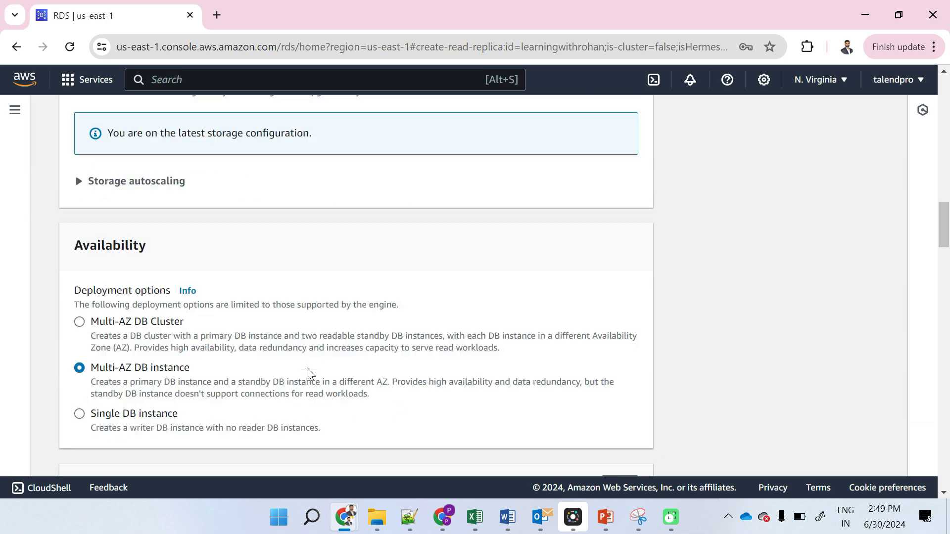
pyautogui.scroll(-2, 307, 373)
pyautogui.scroll(20, 308, 374)
pyautogui.scroll(3, 307, 373)
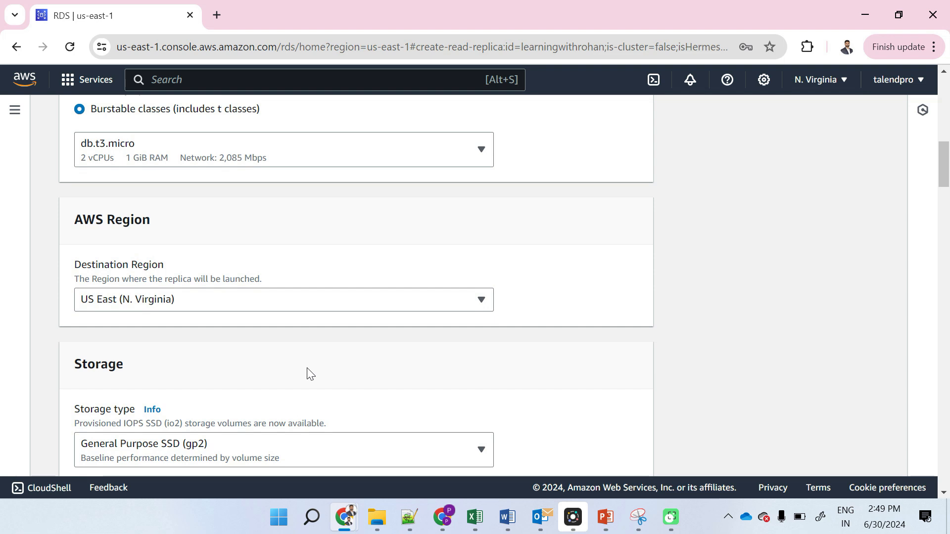
pyautogui.scroll(3, 308, 374)
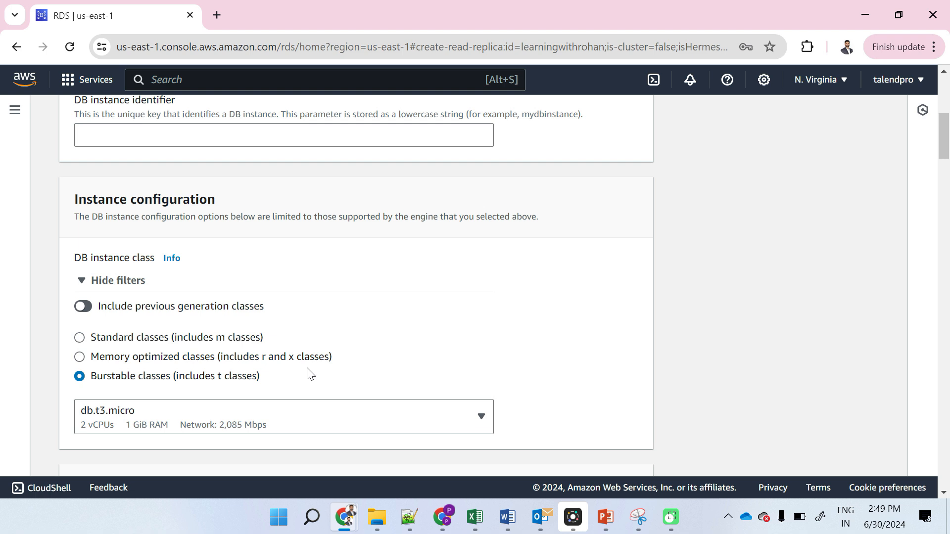
pyautogui.scroll(3, 309, 373)
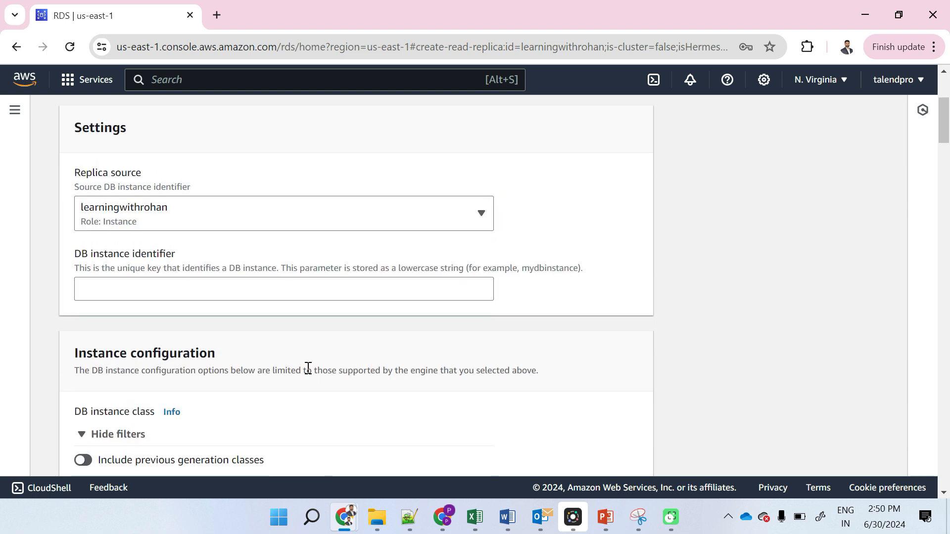
# Enter replica_lwr as the replica's DB instance identifier, review the remaining settings and try to create the read replica.
pyautogui.click(176, 287)
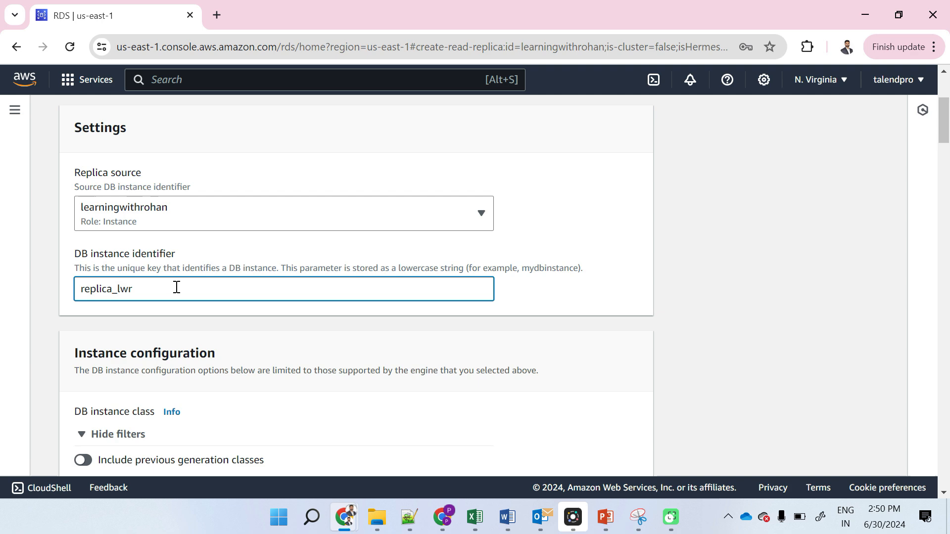
pyautogui.scroll(-5, 176, 288)
pyautogui.scroll(-2, 177, 291)
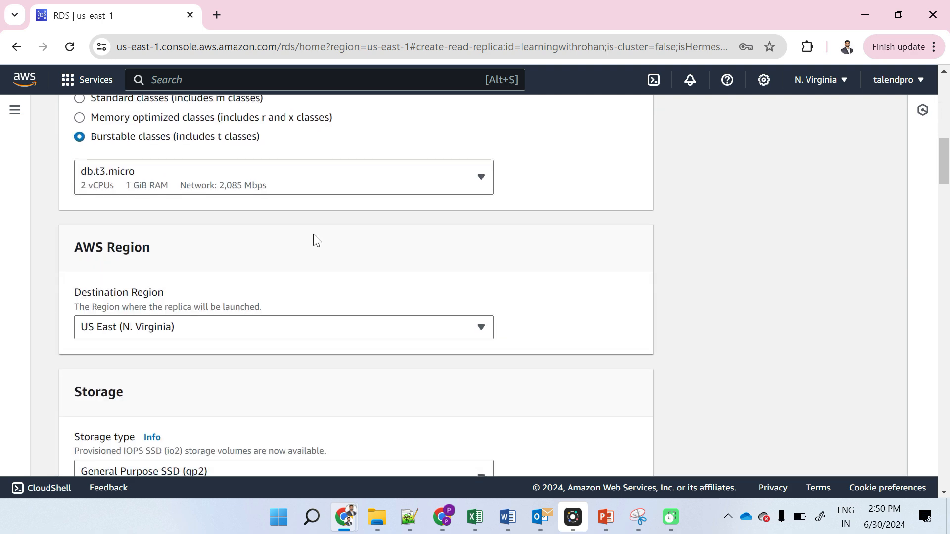
pyautogui.scroll(-6, 322, 243)
pyautogui.scroll(-10, 322, 243)
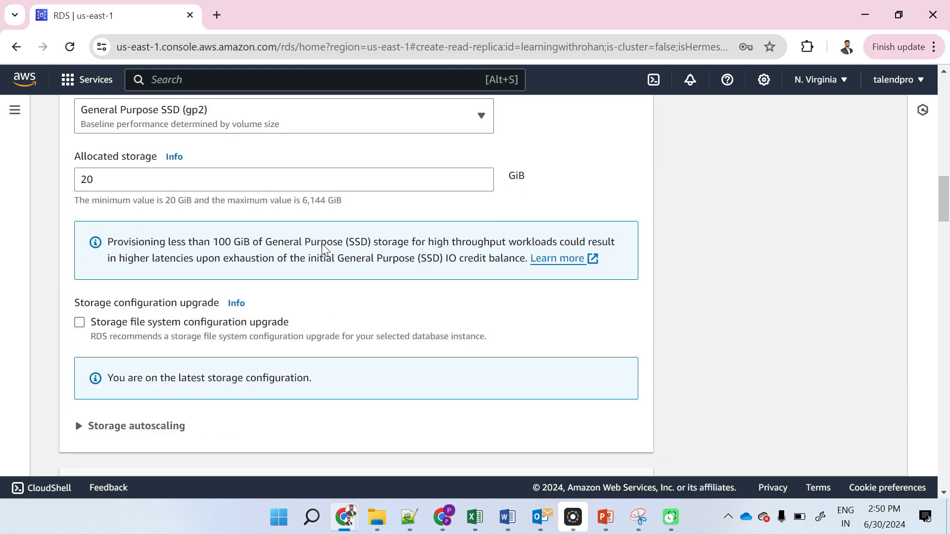
pyautogui.scroll(-20, 323, 247)
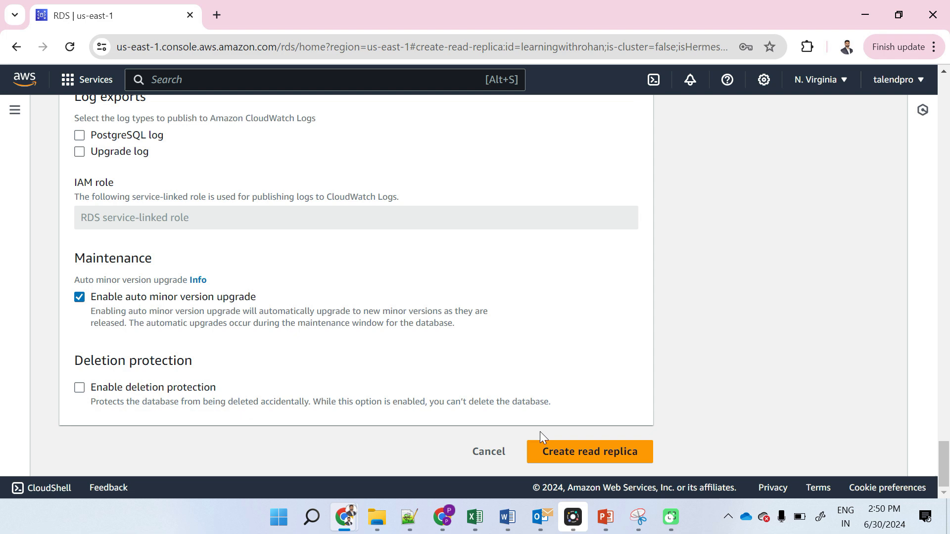
pyautogui.click(568, 454)
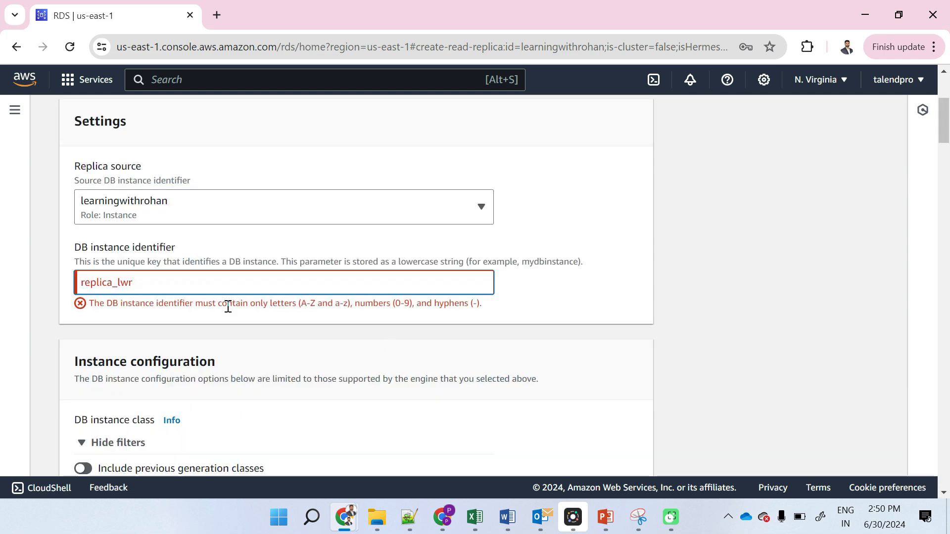
# Change the replica's DB instance identifier to replica-lwr and create the read replica.
pyautogui.press('Left')
pyautogui.press('Left')
pyautogui.press('Left')
pyautogui.press('BackSpace')
pyautogui.write('-')
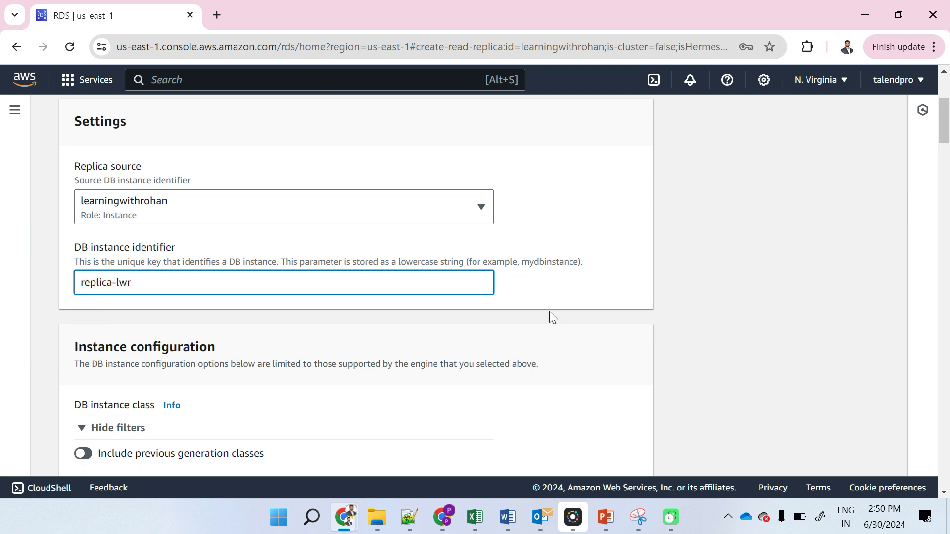
pyautogui.scroll(-15, 580, 395)
pyautogui.scroll(-20, 580, 396)
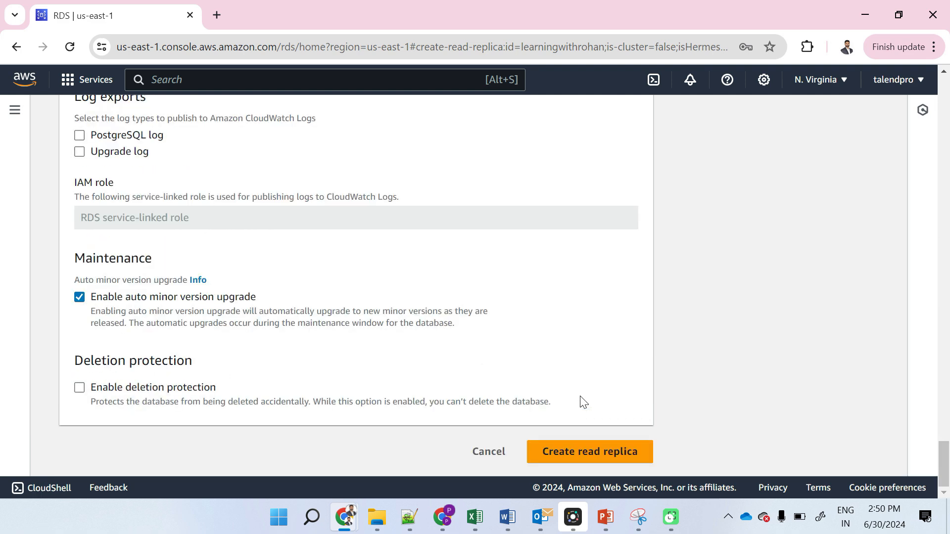
pyautogui.click(589, 451)
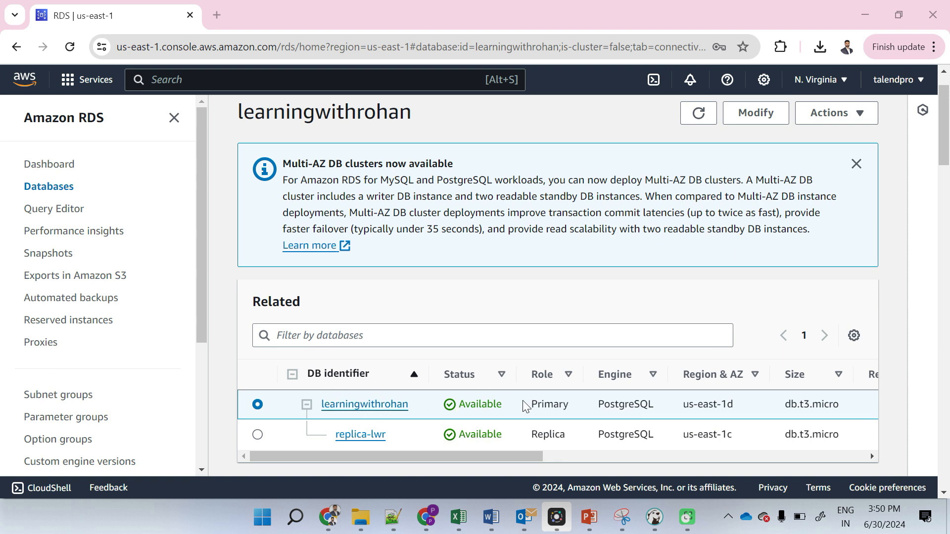
# Examine the roles of the primary instance and its replica, and the primary's connectivity and monitoring details.
pyautogui.doubleClick(550, 404)
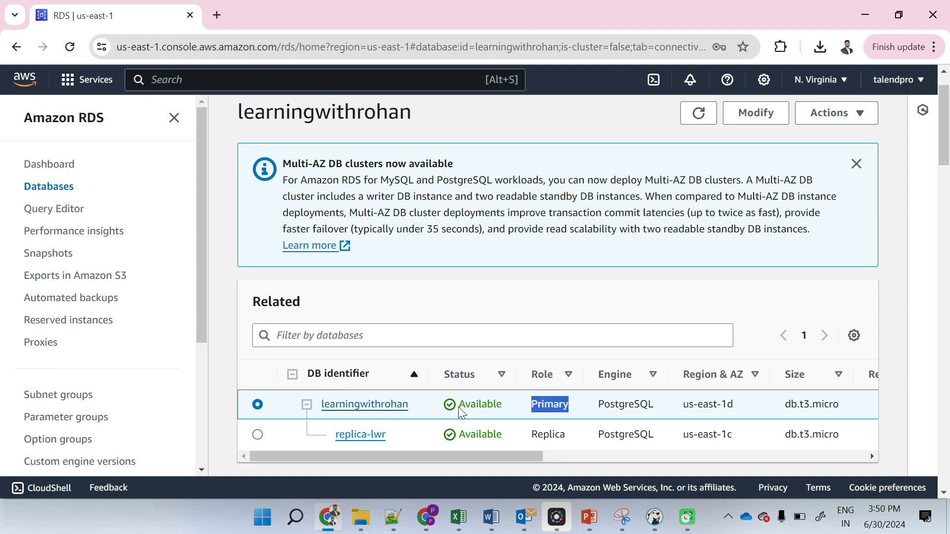
pyautogui.doubleClick(548, 433)
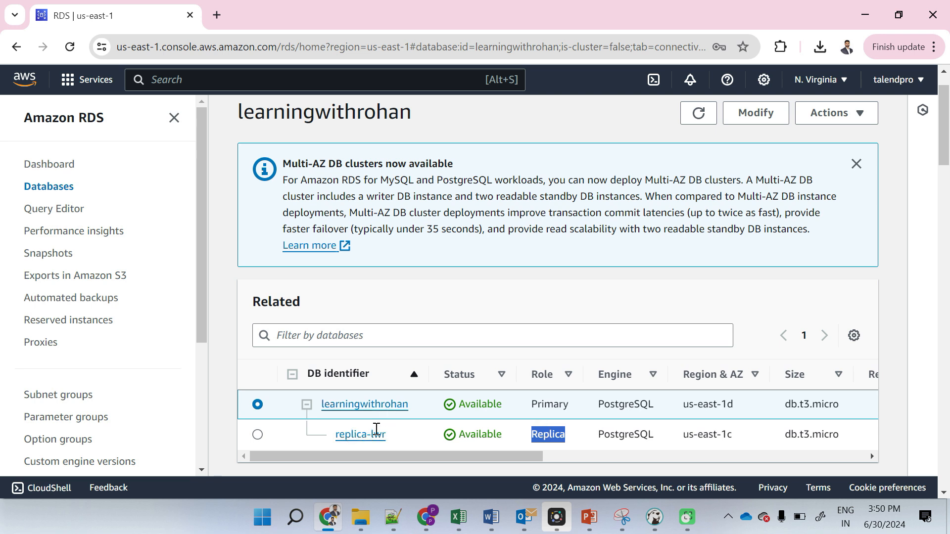
pyautogui.click(267, 405)
pyautogui.scroll(-5, 465, 404)
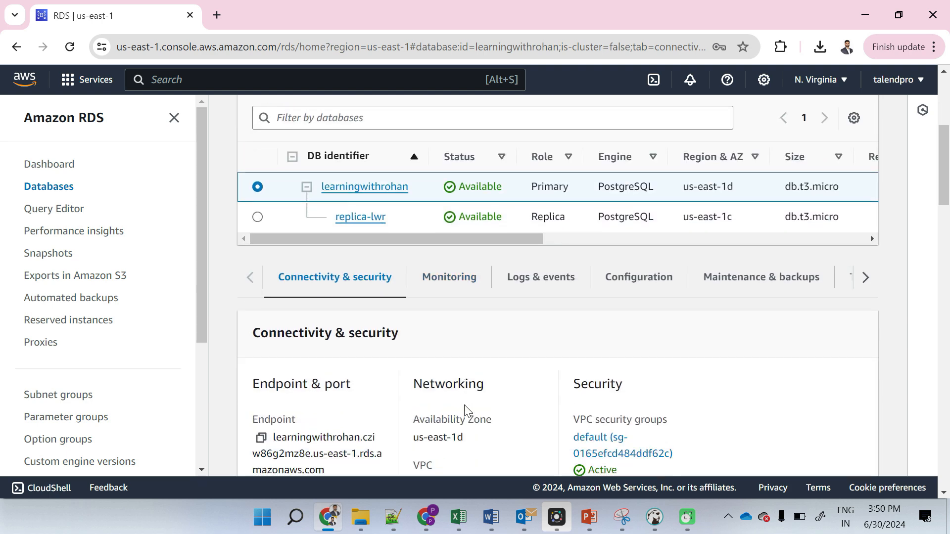
pyautogui.scroll(-3, 465, 406)
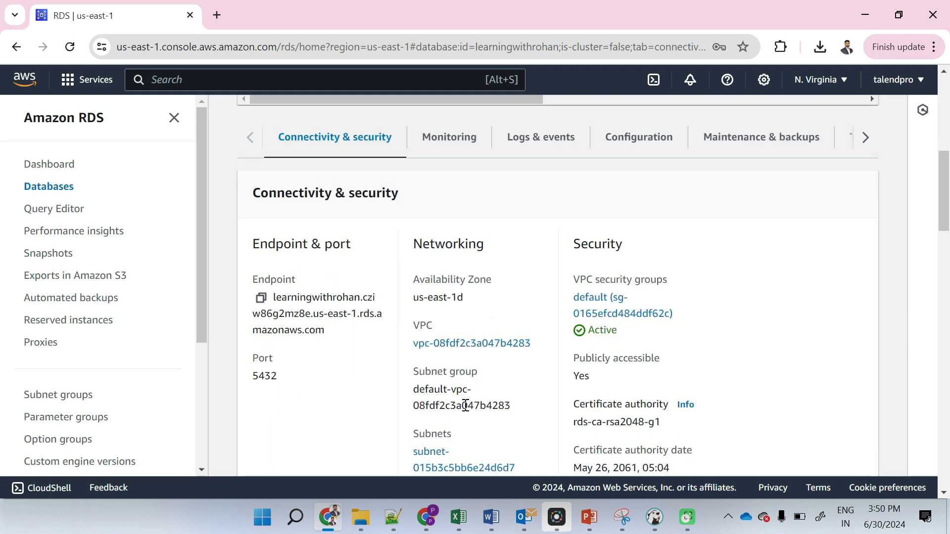
pyautogui.click(438, 149)
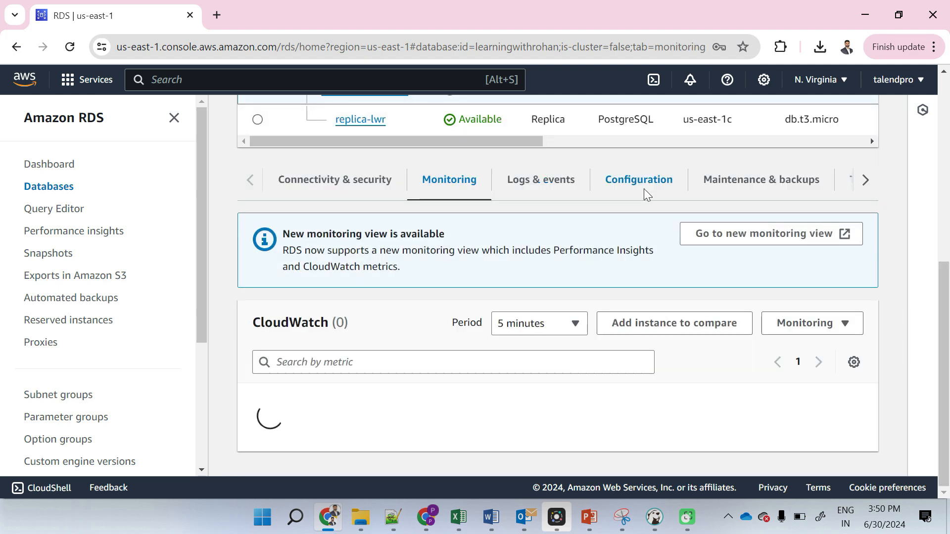
pyautogui.scroll(-1, 645, 192)
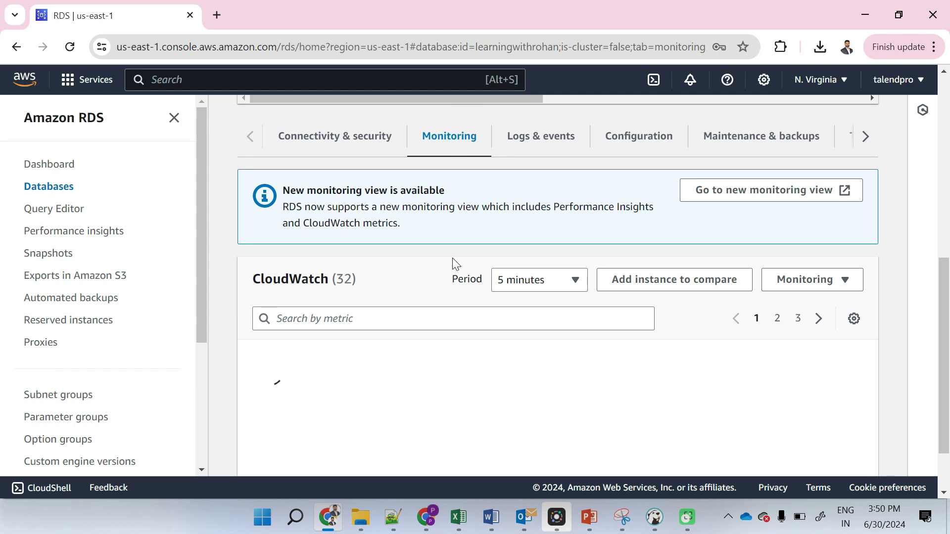
pyautogui.scroll(4, 456, 263)
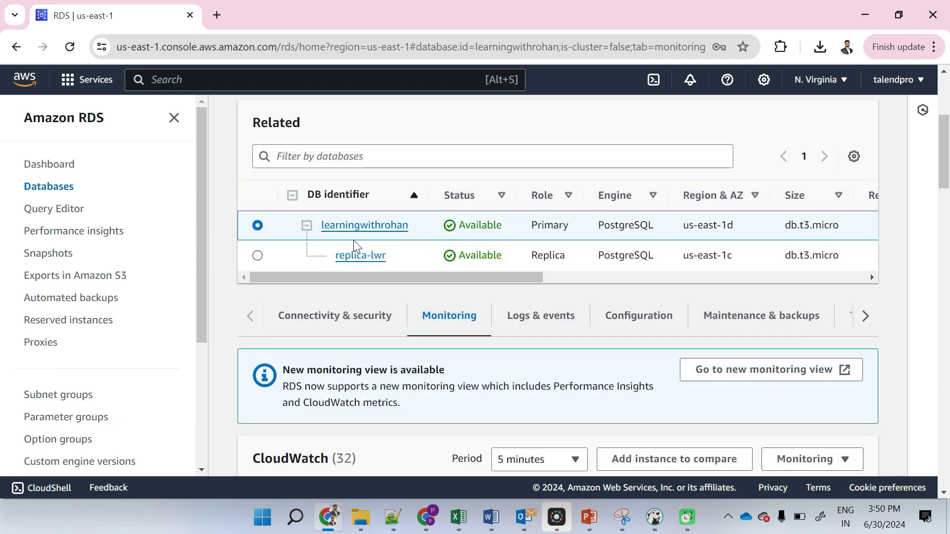
# Search the web for "dbeaver download" in a new browser tab and view the DBeaver Community download page.
pyautogui.click(654, 517)
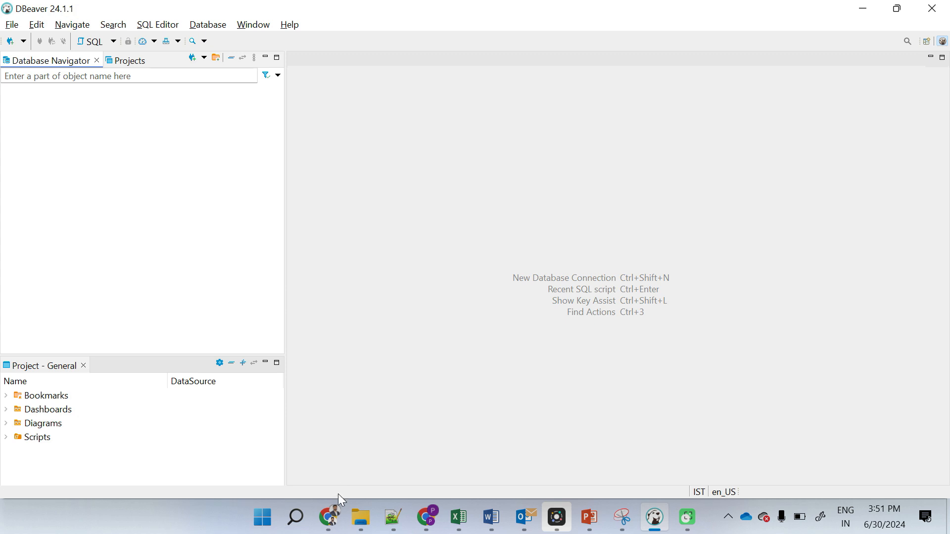
pyautogui.moveTo(329, 517)
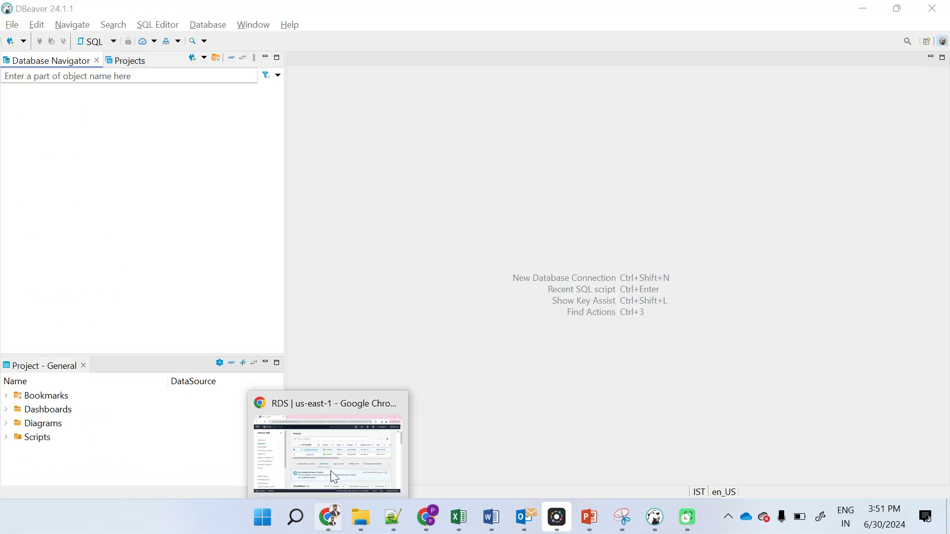
pyautogui.click(331, 457)
pyautogui.click(225, 14)
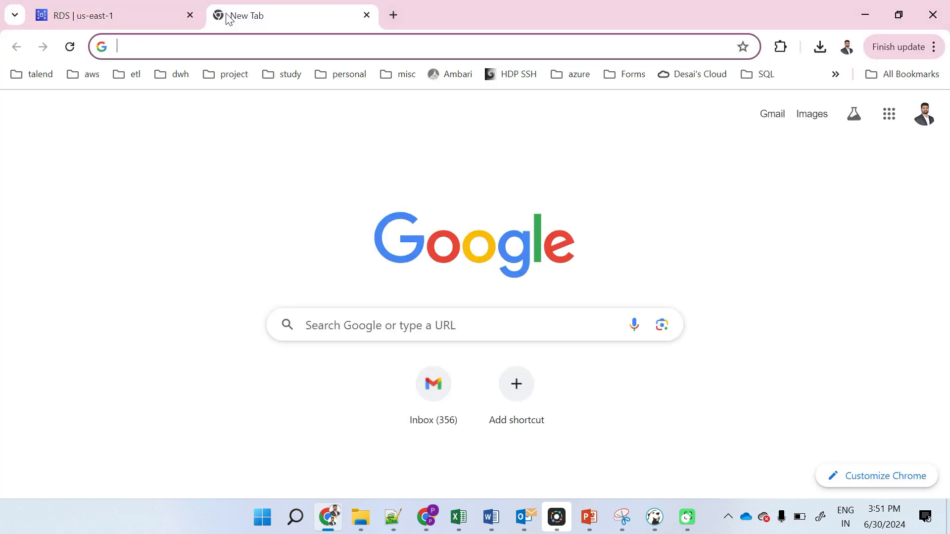
pyautogui.write('dbeave')
pyautogui.press('BackSpace')
pyautogui.press('Down')
pyautogui.press('Down')
pyautogui.press('Return')
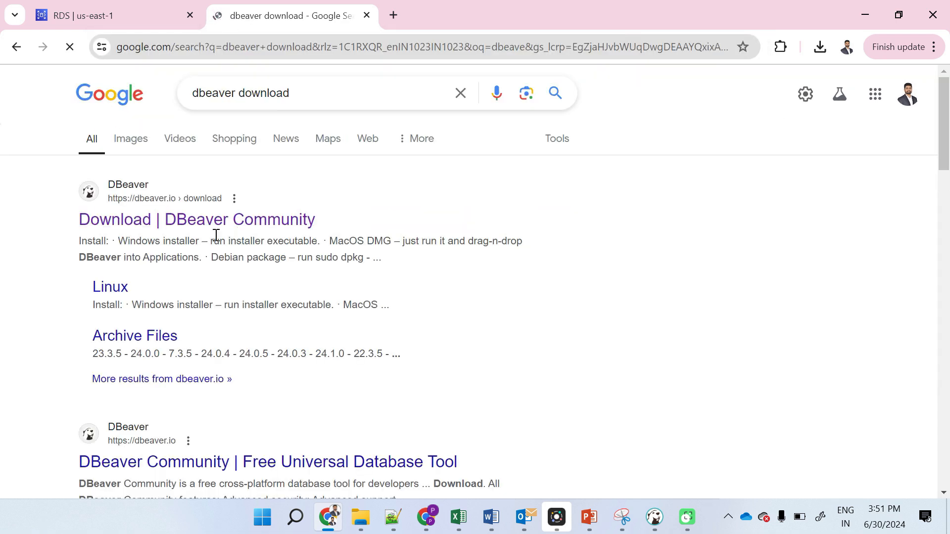
pyautogui.click(182, 218)
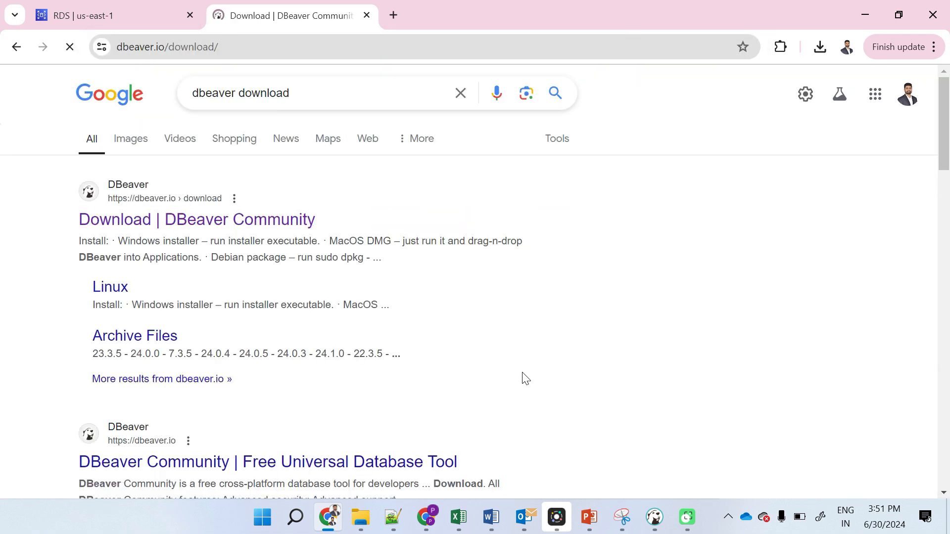
pyautogui.scroll(-3, 525, 378)
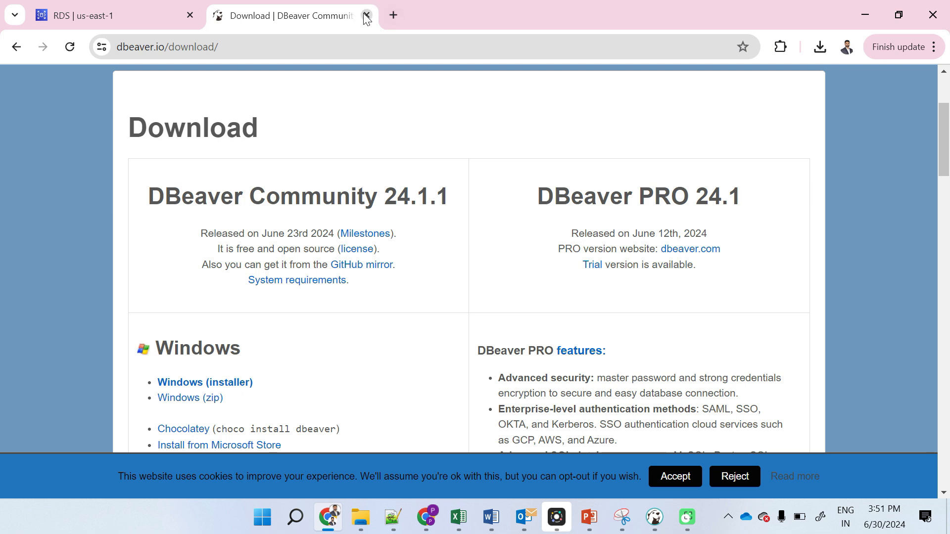
# Switch to DBeaver and start a new PostgreSQL database connection.
pyautogui.click(655, 517)
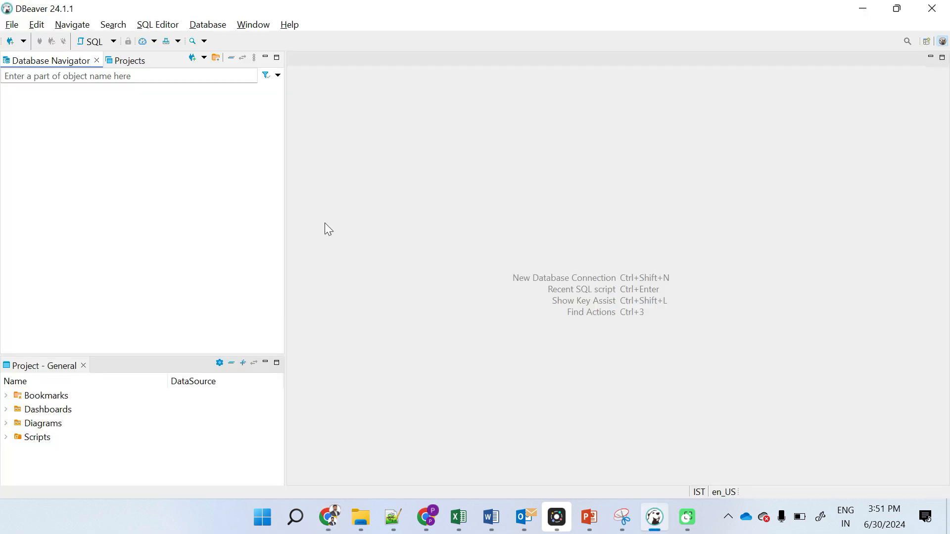
pyautogui.click(23, 40)
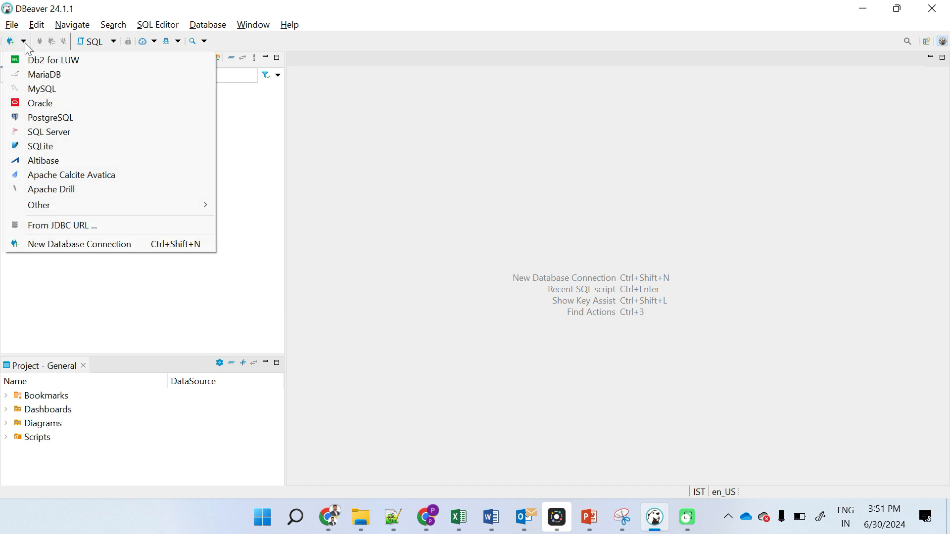
pyautogui.click(51, 118)
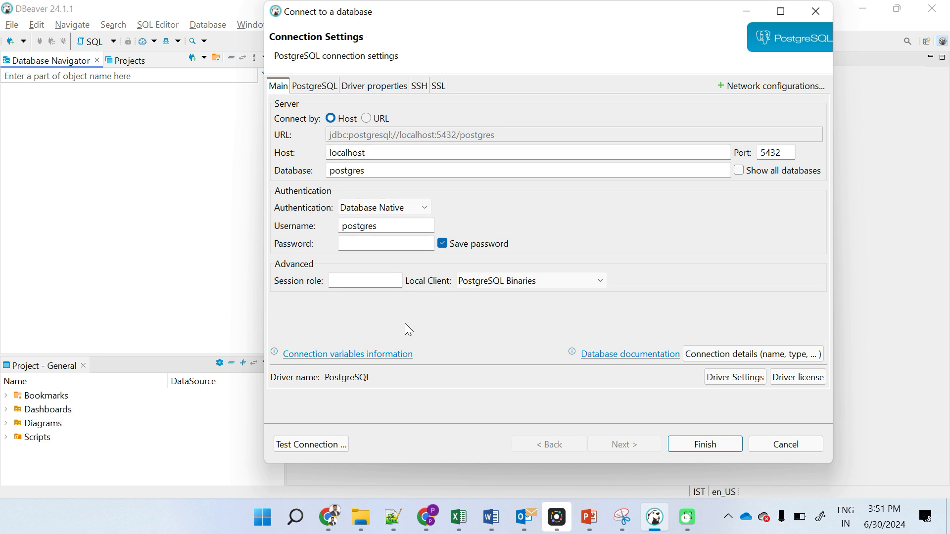
# Copy the primary instance's endpoint from the RDS console and paste it as the host of the DBeaver connection.
pyautogui.click(327, 517)
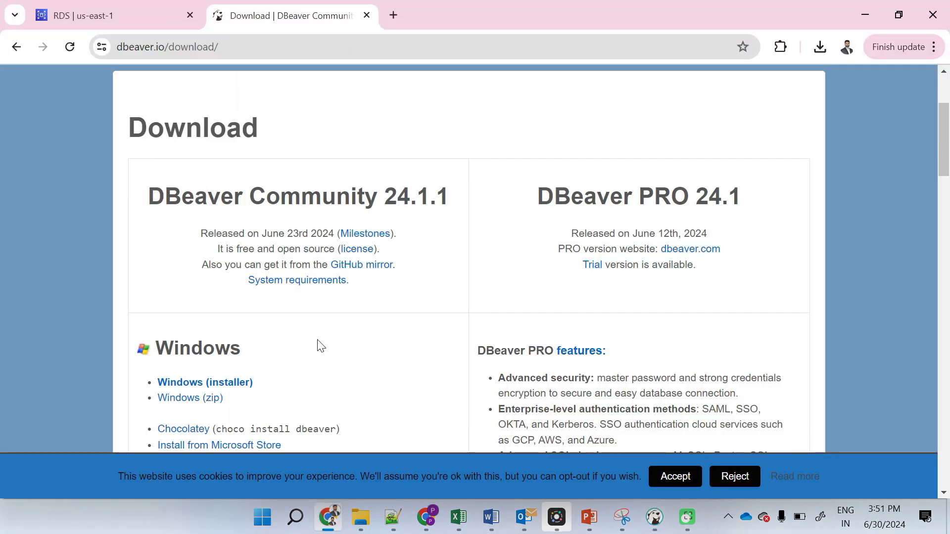
pyautogui.click(107, 9)
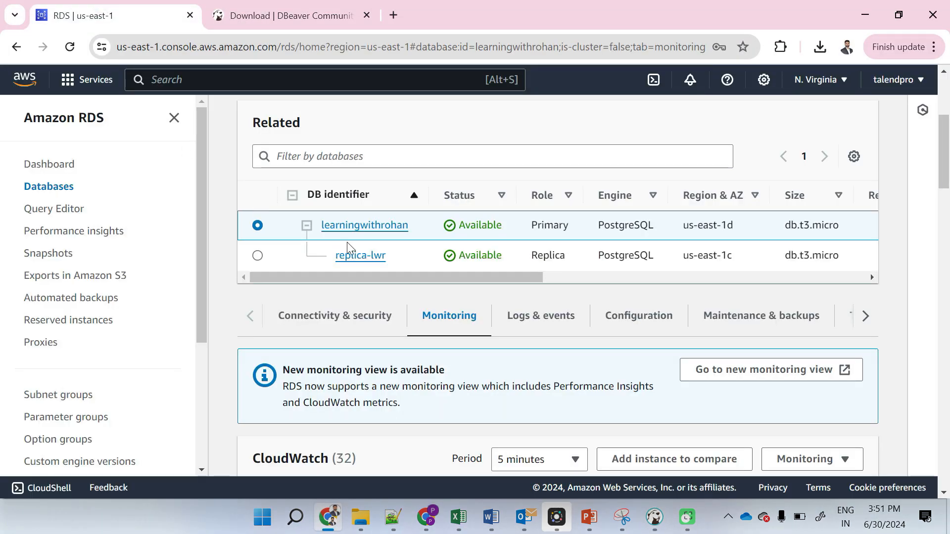
pyautogui.scroll(-3, 518, 402)
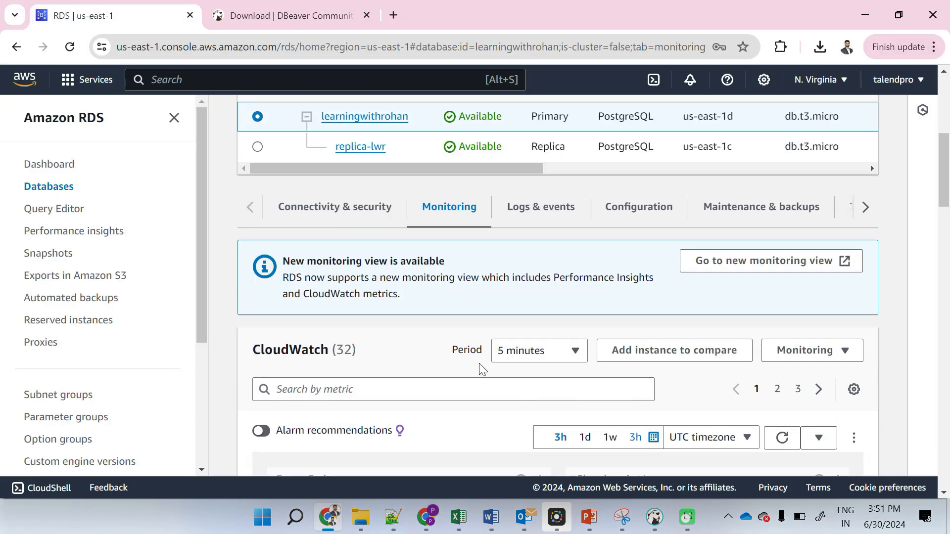
pyautogui.click(365, 212)
pyautogui.scroll(-3, 391, 384)
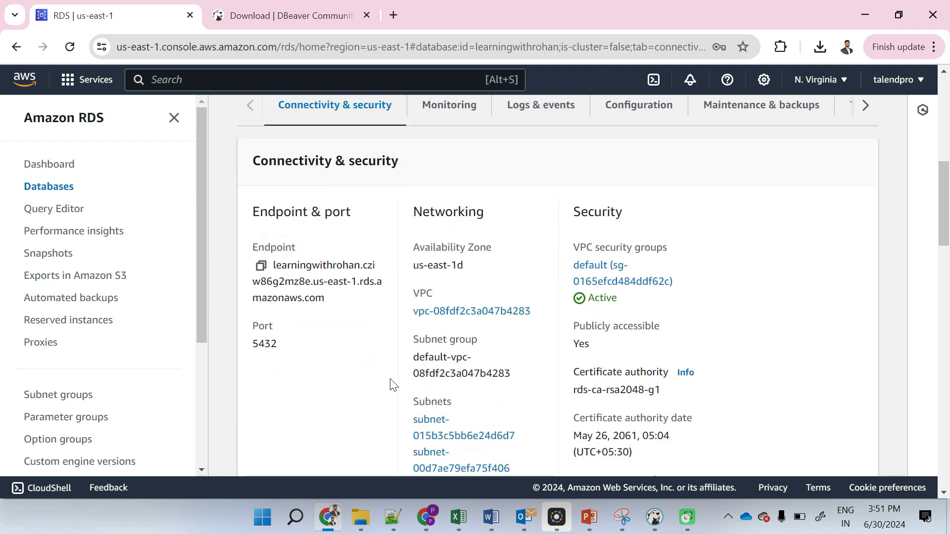
pyautogui.doubleClick(267, 233)
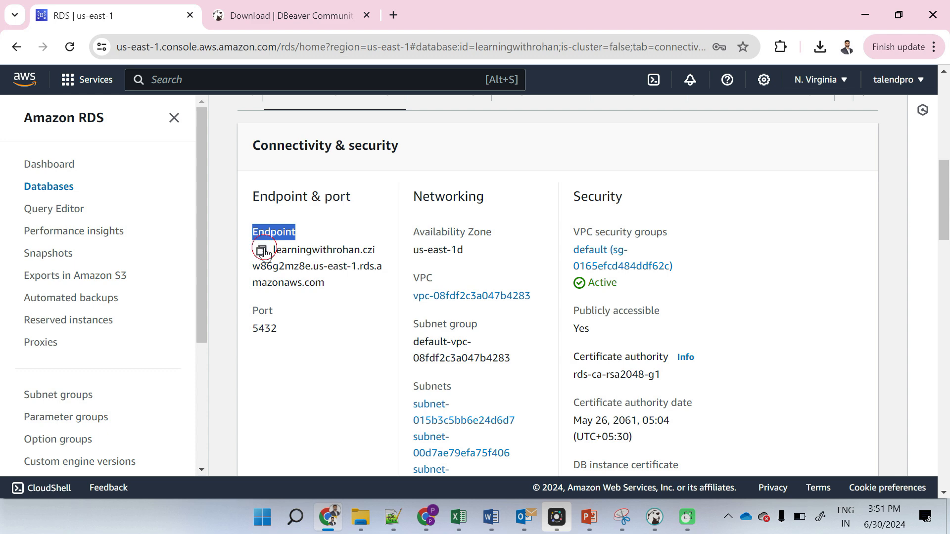
pyautogui.click(263, 251)
pyautogui.hotkey('alt', 'Tab')
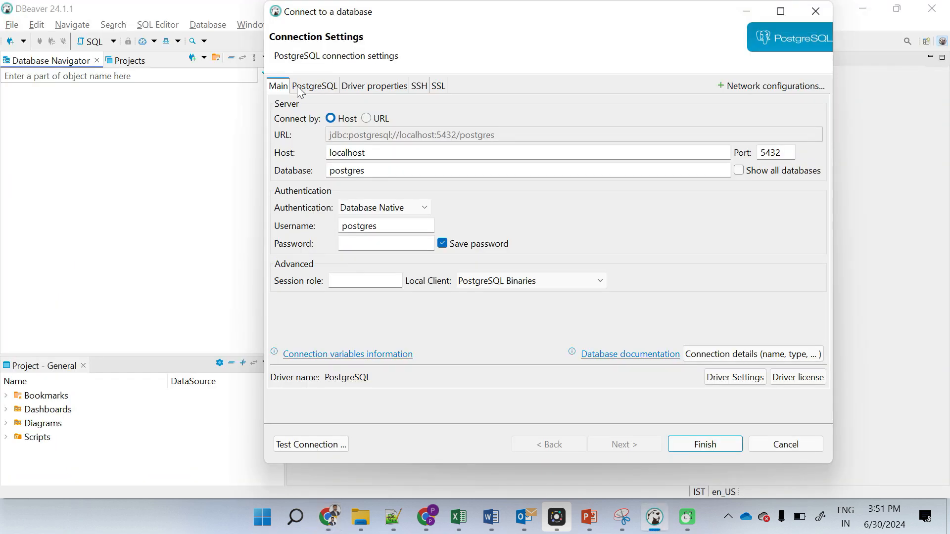
pyautogui.doubleClick(378, 148)
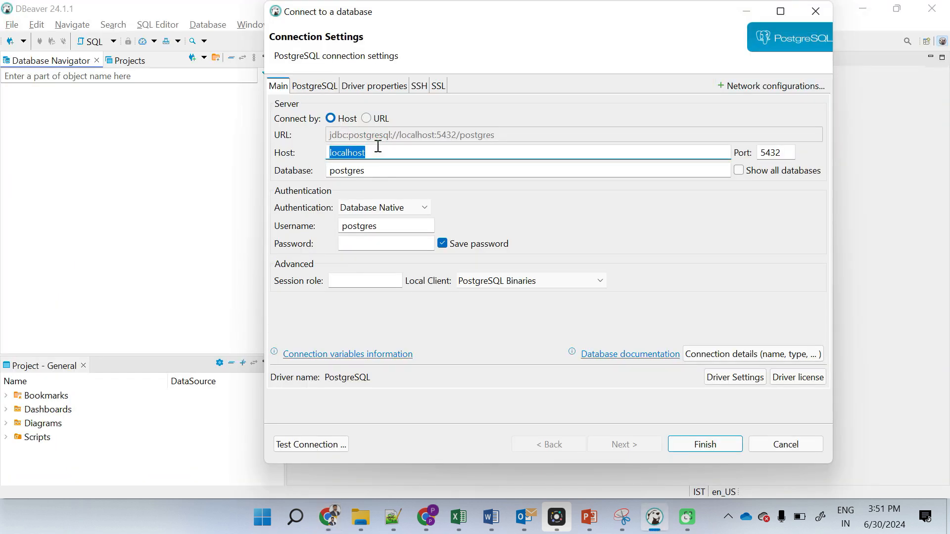
pyautogui.hotkey('ctrl', 'v')
# Enter the database username and its password for the PostgreSQL connection, and check the database name and port.
pyautogui.click(382, 172)
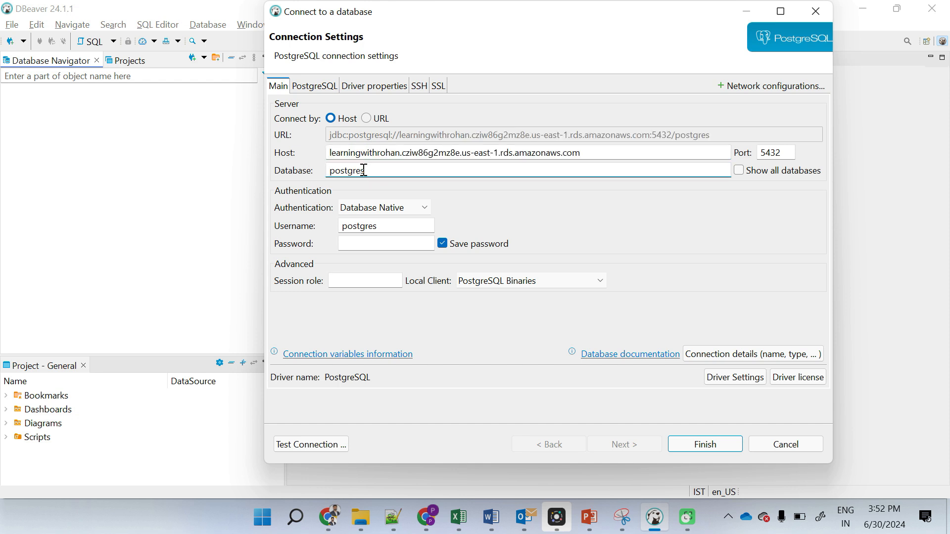
pyautogui.doubleClick(374, 227)
pyautogui.write('rohan')
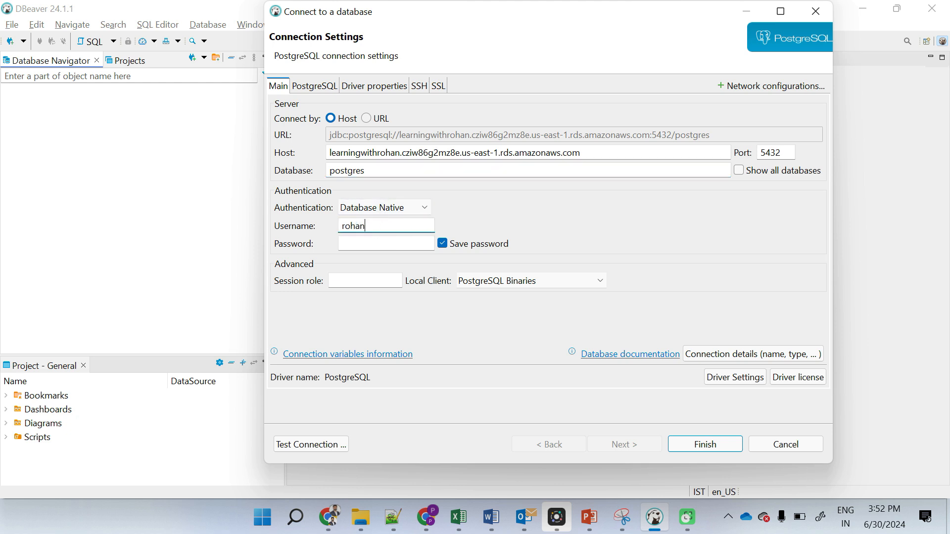
pyautogui.press('Tab')
pyautogui.write('***********')
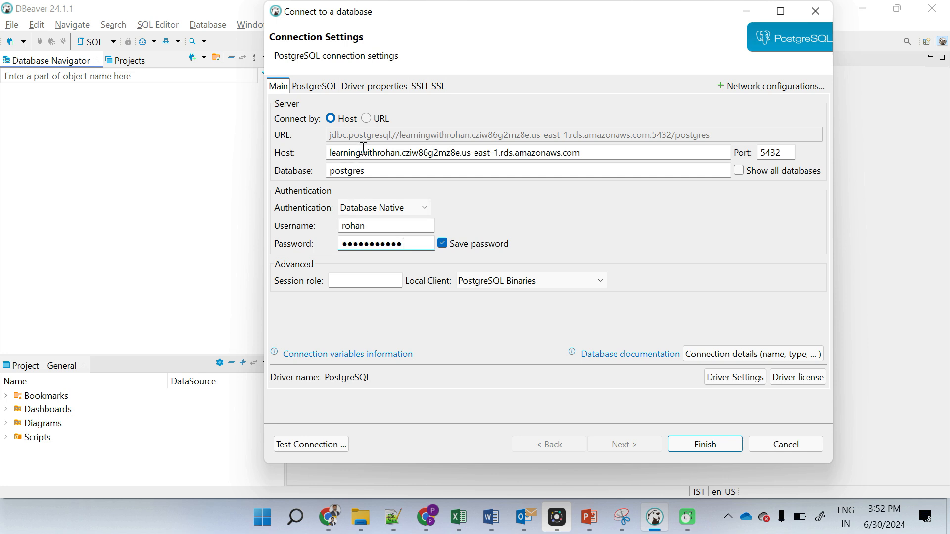
pyautogui.doubleClick(771, 152)
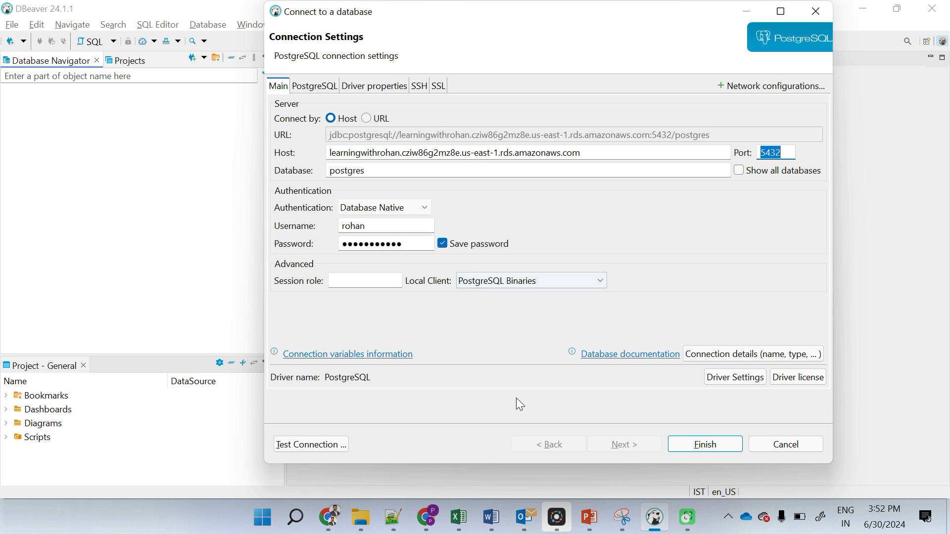
# Check the primary instance's port in the RDS console, and test the PostgreSQL connection back in DBeaver.
pyautogui.click(325, 521)
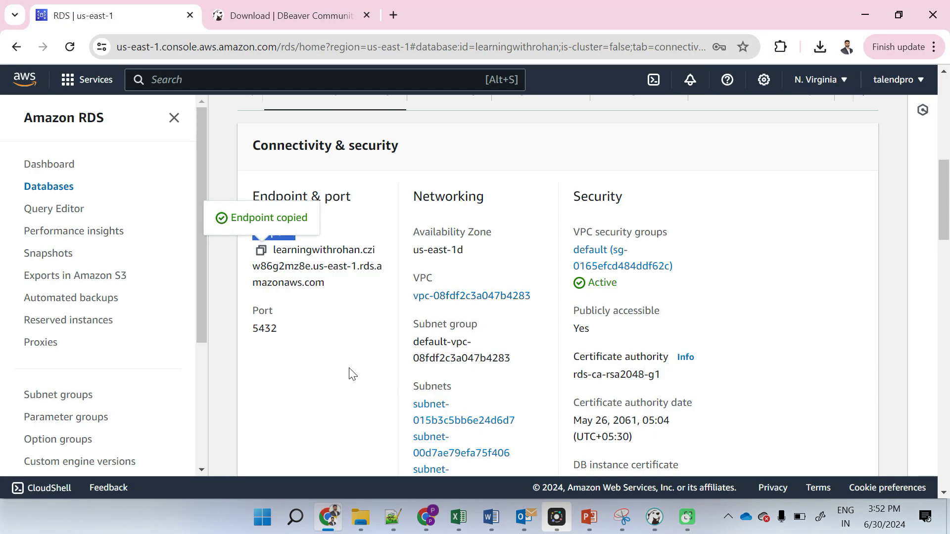
pyautogui.click(356, 331)
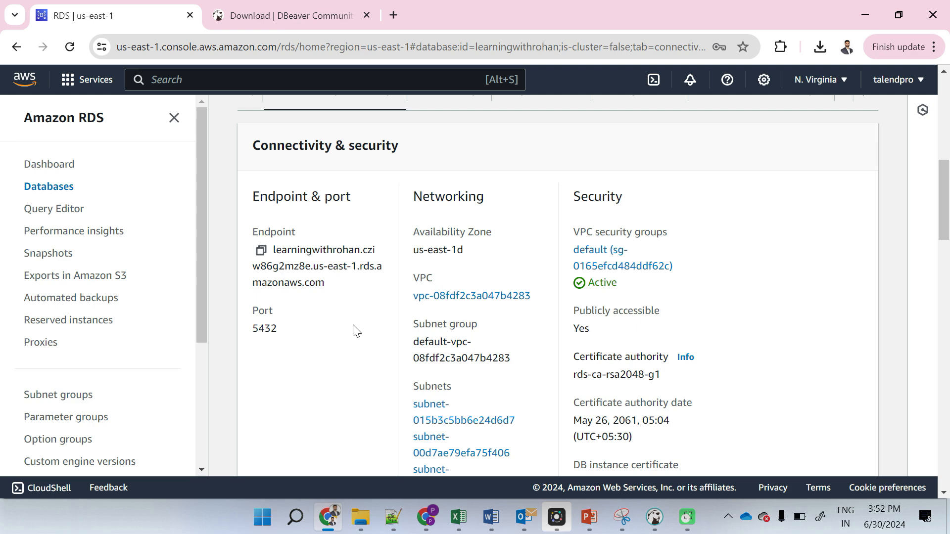
pyautogui.hotkey('alt', 'tab')
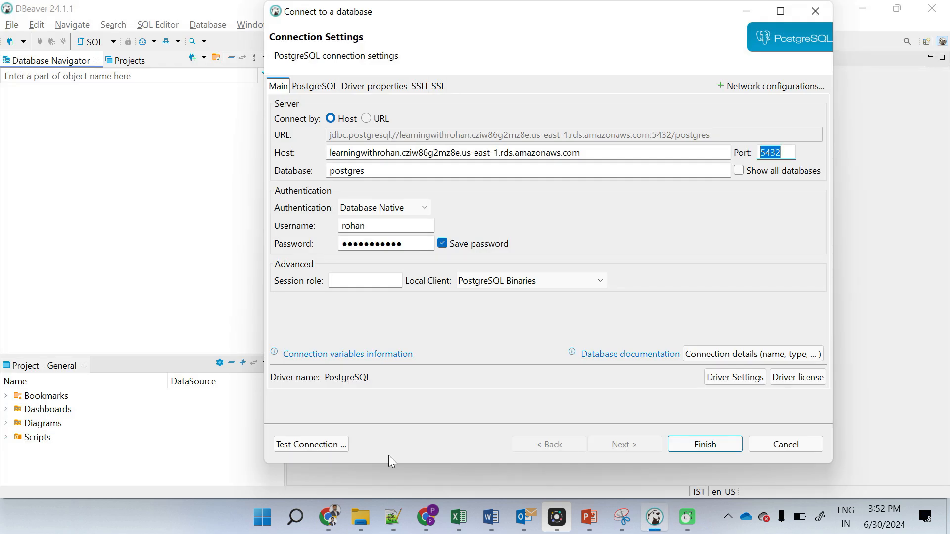
pyautogui.click(312, 441)
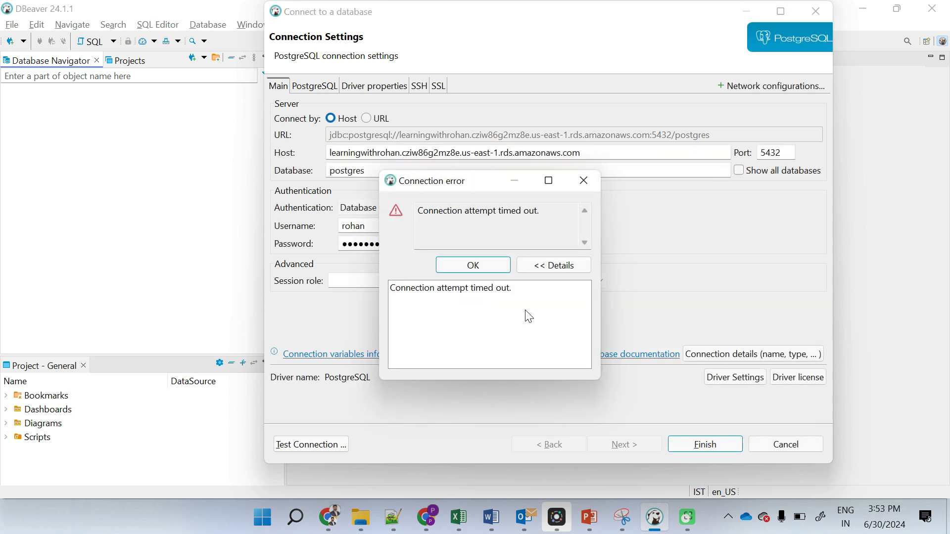
pyautogui.click(495, 291)
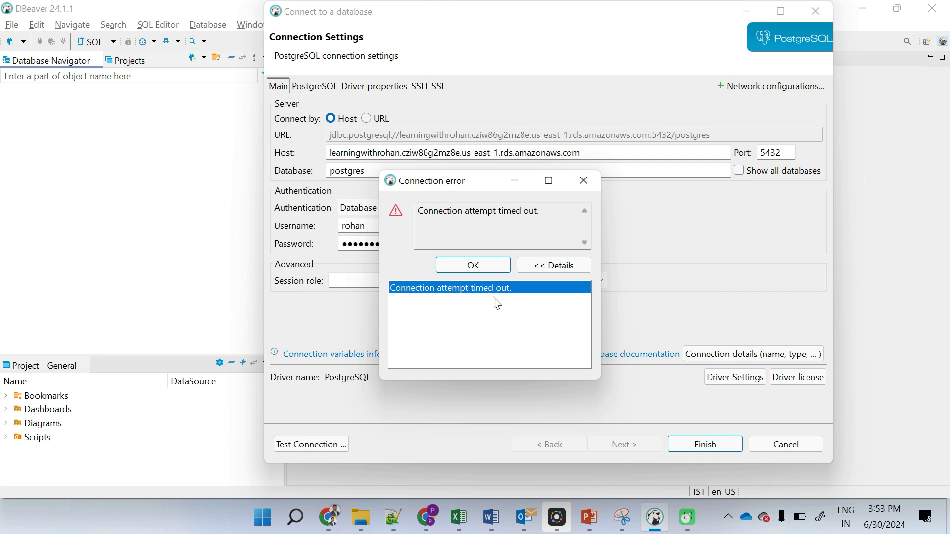
pyautogui.click(469, 262)
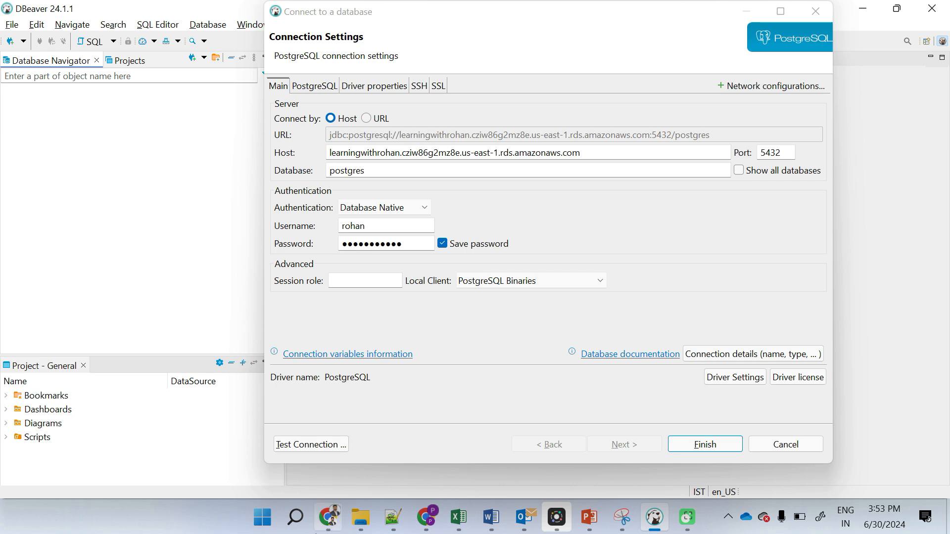
# Switch to the RDS console in the browser and open the primary instance's default VPC security group in a new tab.
pyautogui.moveTo(328, 519)
pyautogui.click(329, 487)
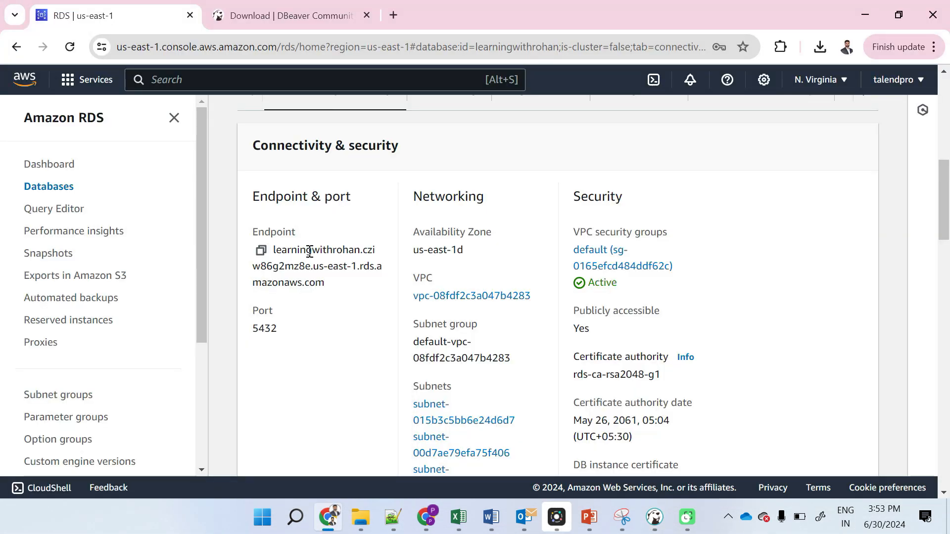
pyautogui.scroll(2, 310, 253)
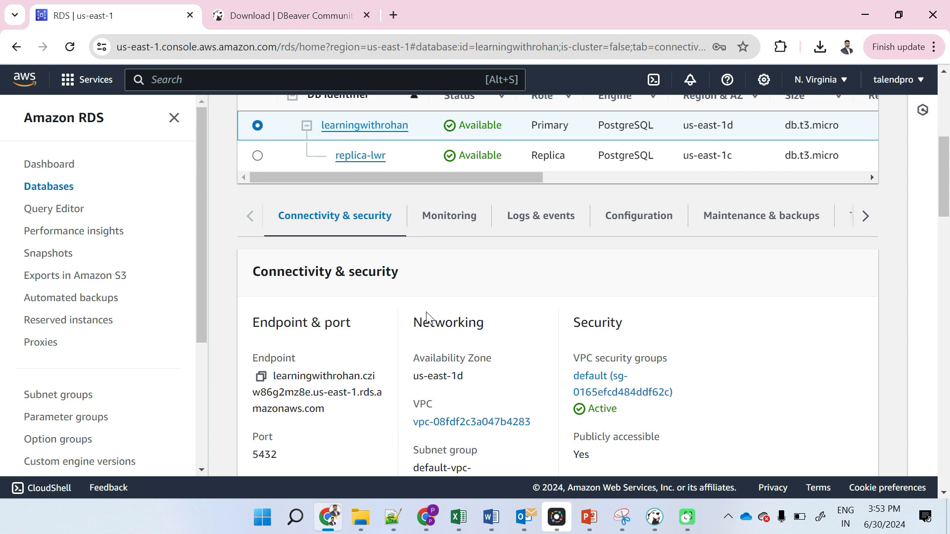
pyautogui.scroll(1, 586, 393)
pyautogui.moveTo(574, 341); pyautogui.dragTo(632, 407)
pyautogui.click(631, 409)
pyautogui.rightClick(630, 413)
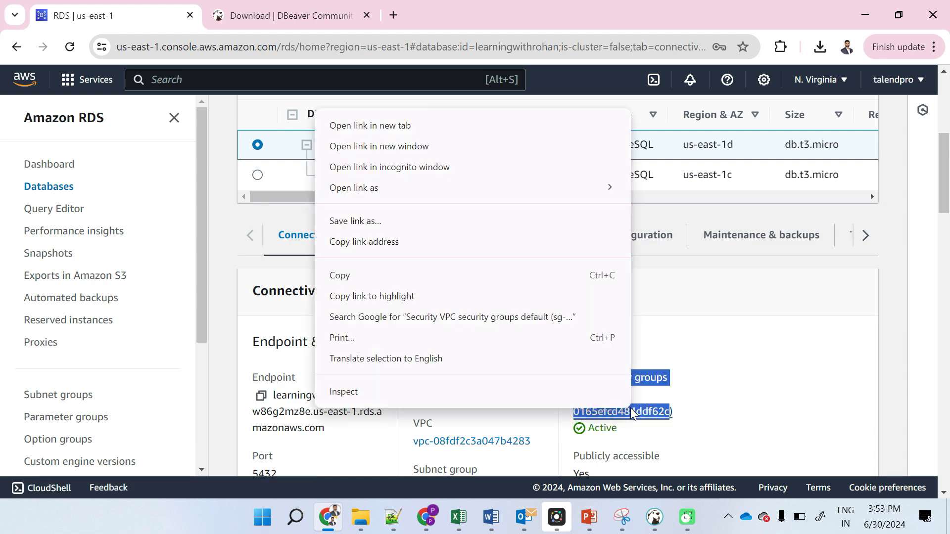
pyautogui.click(405, 129)
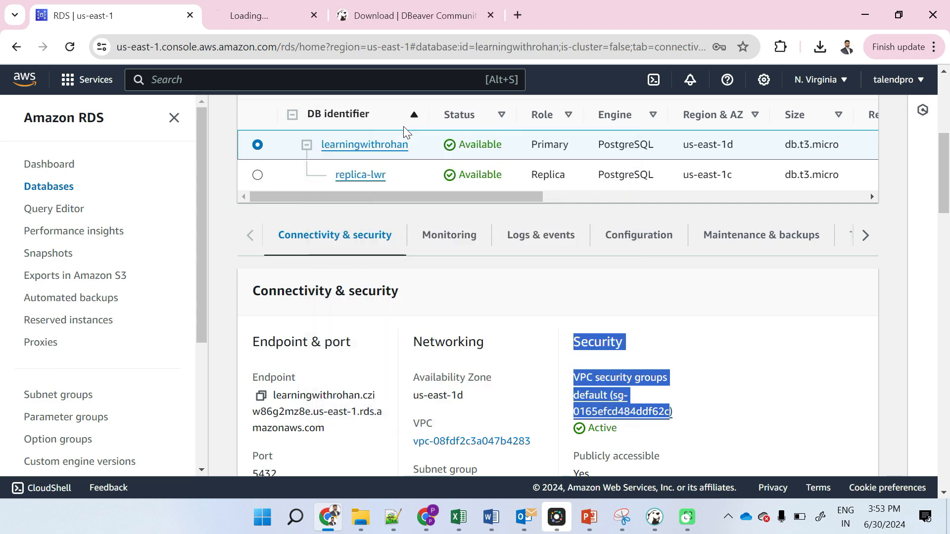
pyautogui.click(271, 16)
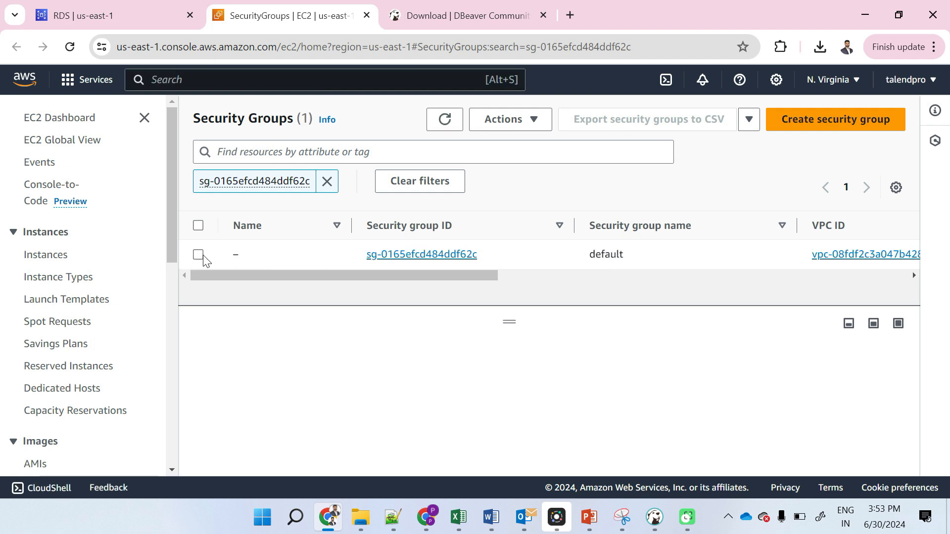
# Select the default security group and examine its inbound rules.
pyautogui.click(198, 255)
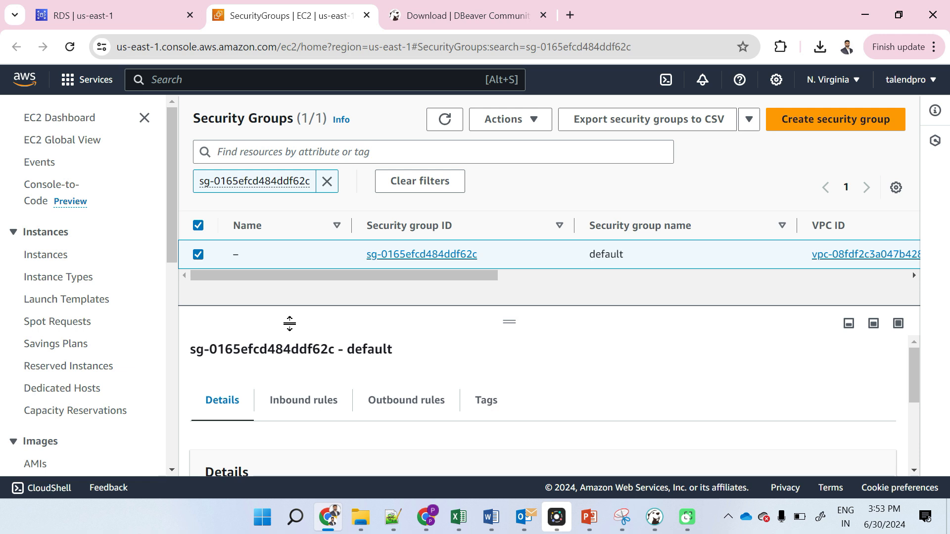
pyautogui.click(300, 399)
pyautogui.scroll(-3, 301, 399)
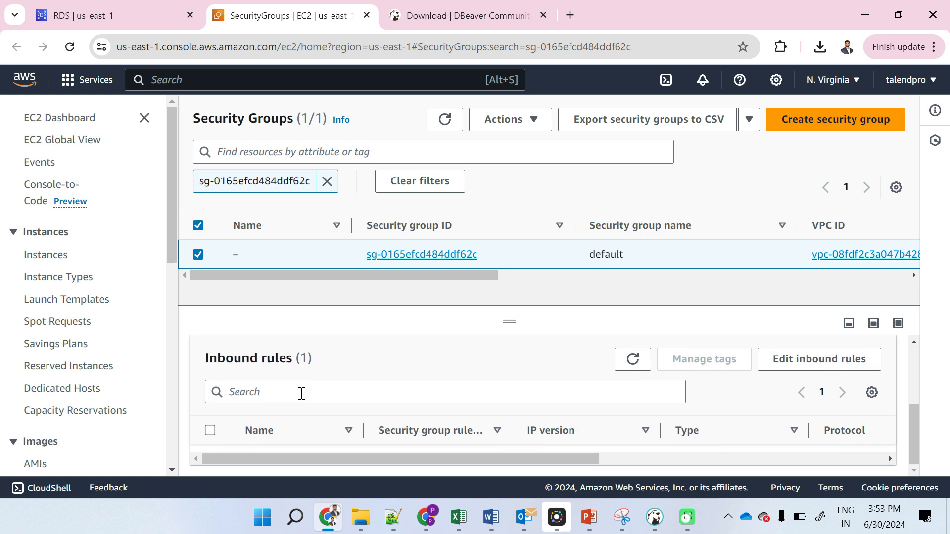
pyautogui.scroll(2, 301, 393)
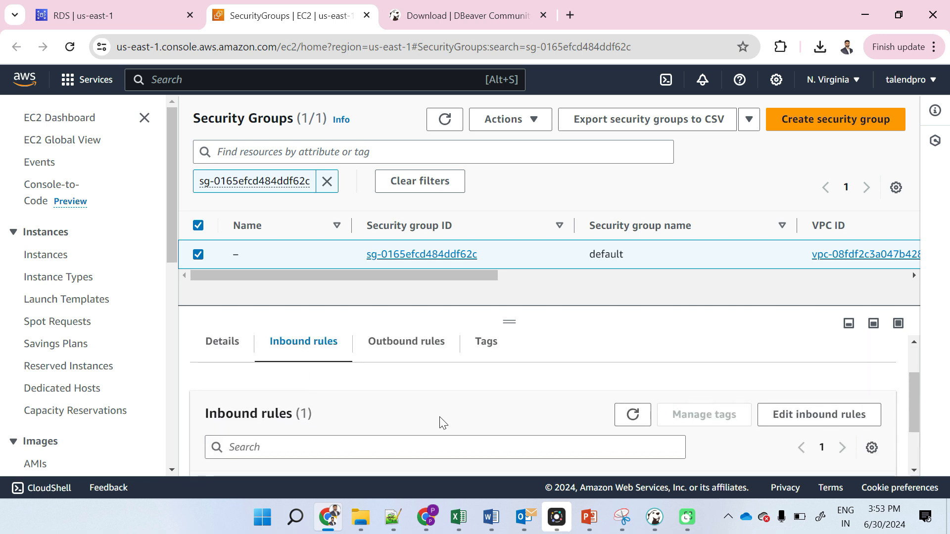
pyautogui.scroll(-1, 438, 421)
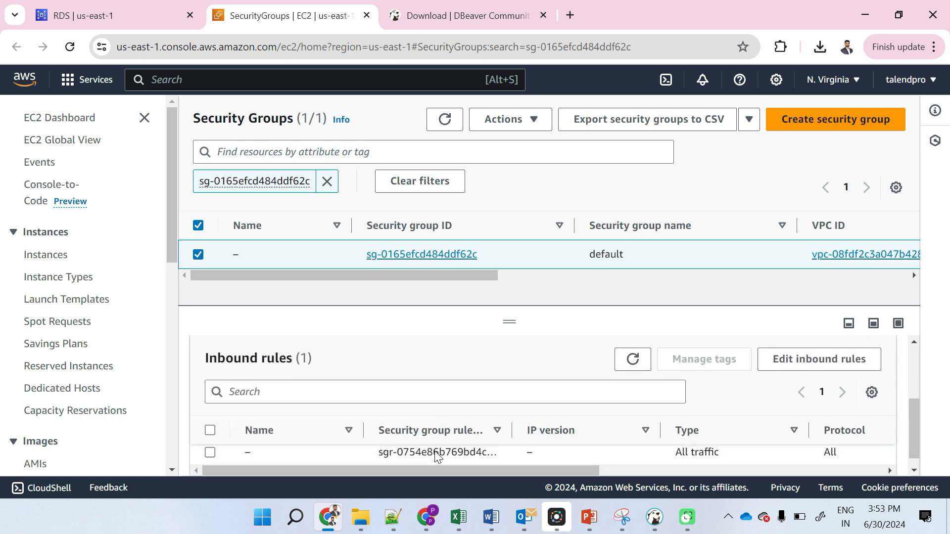
pyautogui.hscroll(6, 434, 450)
pyautogui.hscroll(-6, 435, 452)
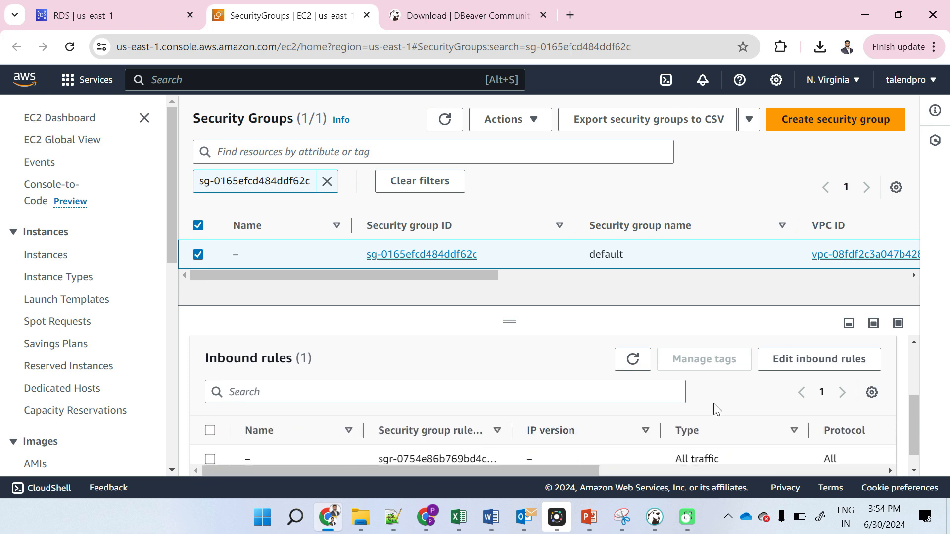
# Edit the default security group's inbound rules and add a new rule of type PostgreSQL.
pyautogui.click(798, 365)
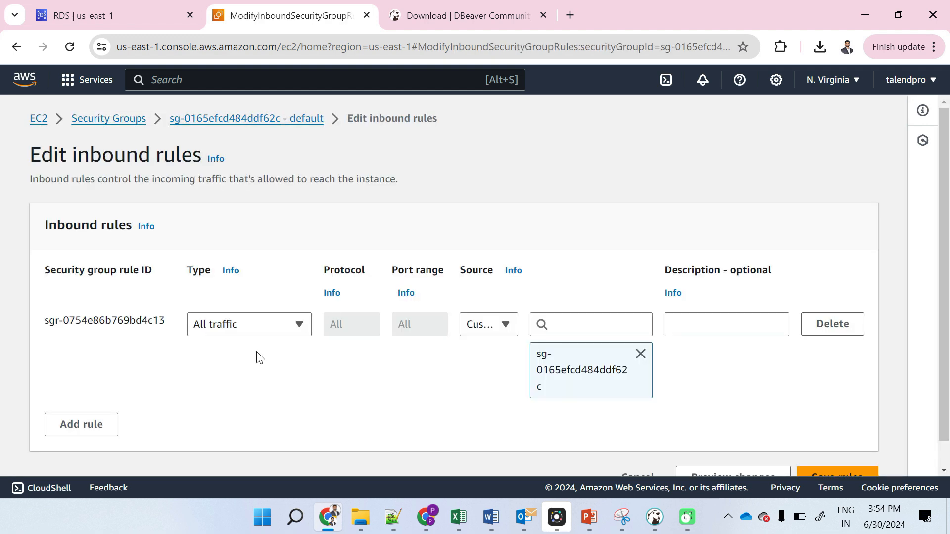
pyautogui.scroll(-1, 193, 378)
pyautogui.click(85, 397)
pyautogui.click(221, 389)
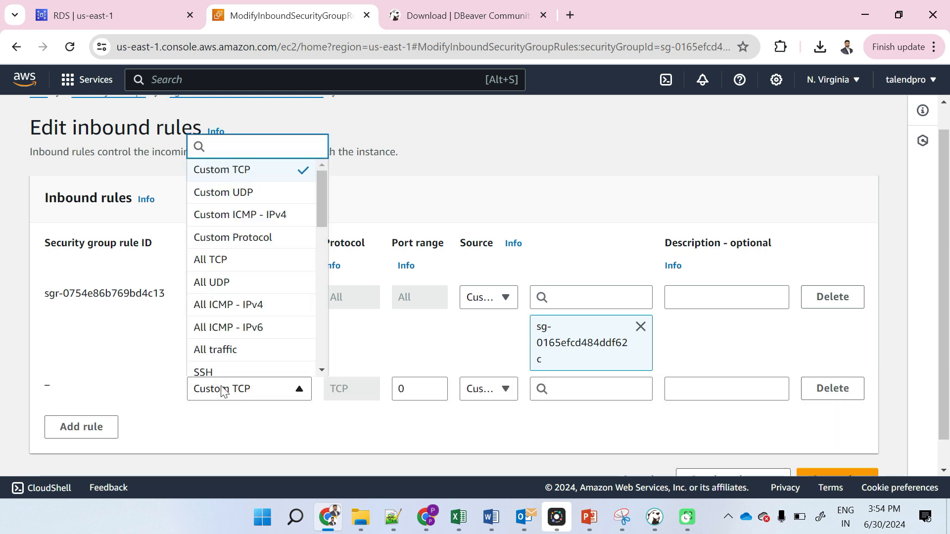
pyautogui.write('post')
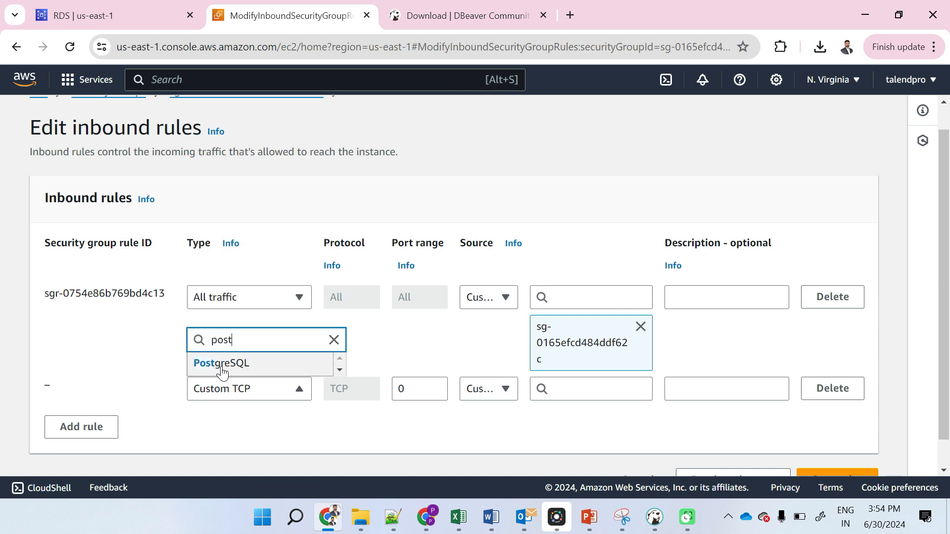
pyautogui.click(222, 366)
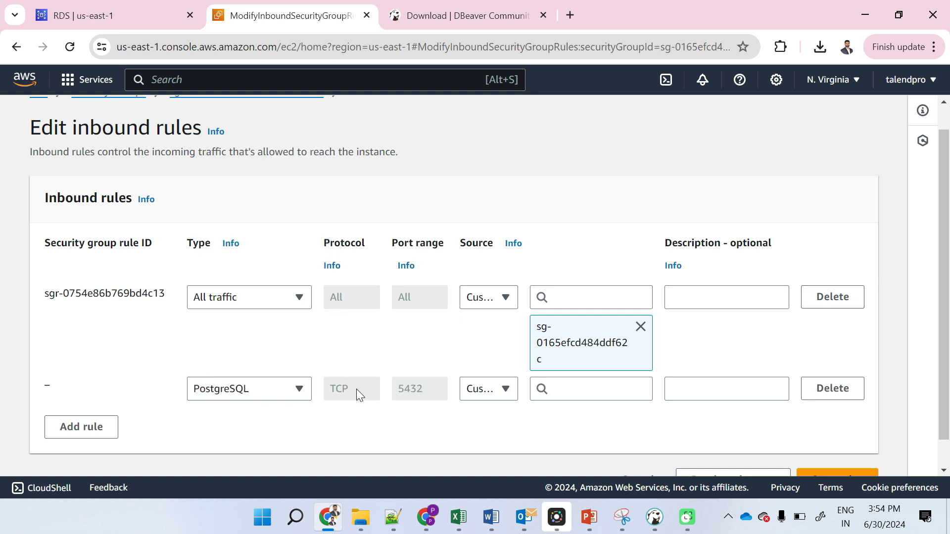
# Set the new PostgreSQL rule's source to My IP and save the inbound rules.
pyautogui.click(493, 391)
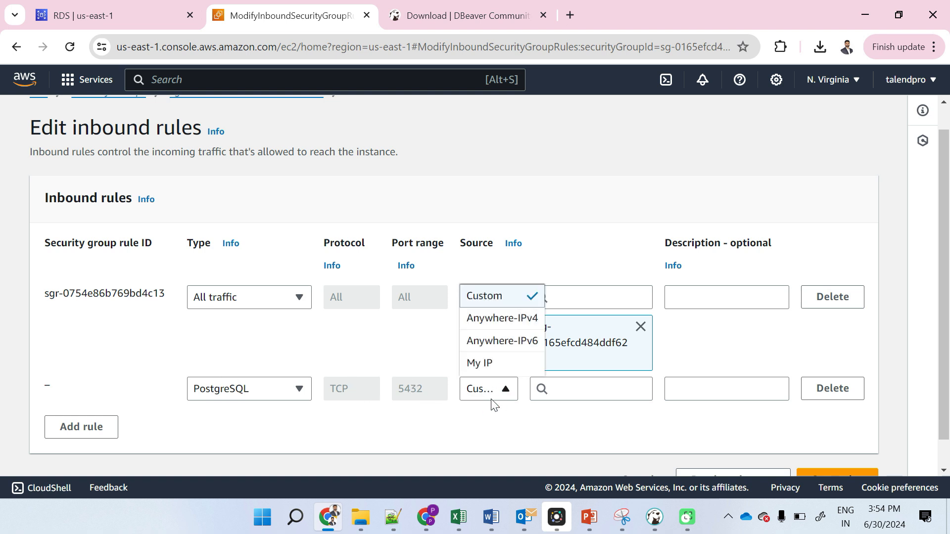
pyautogui.click(525, 321)
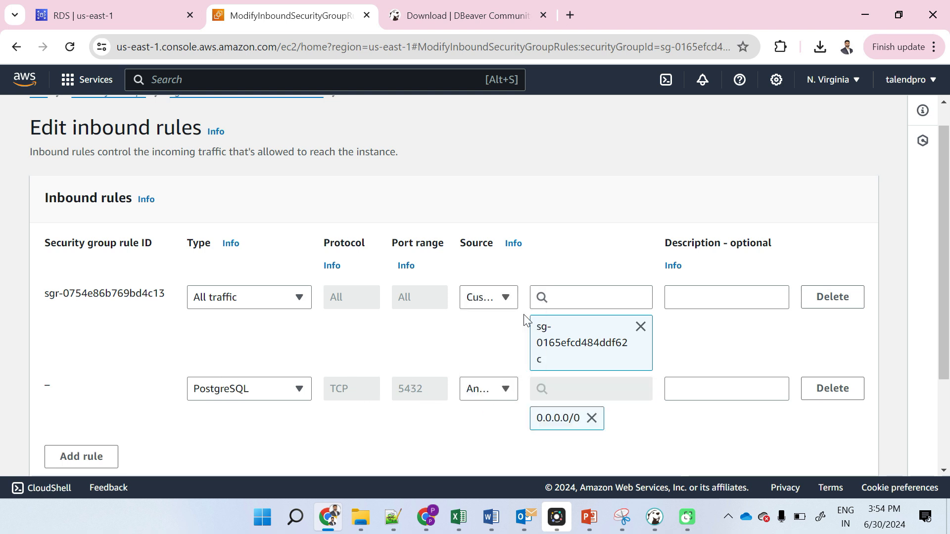
pyautogui.click(507, 389)
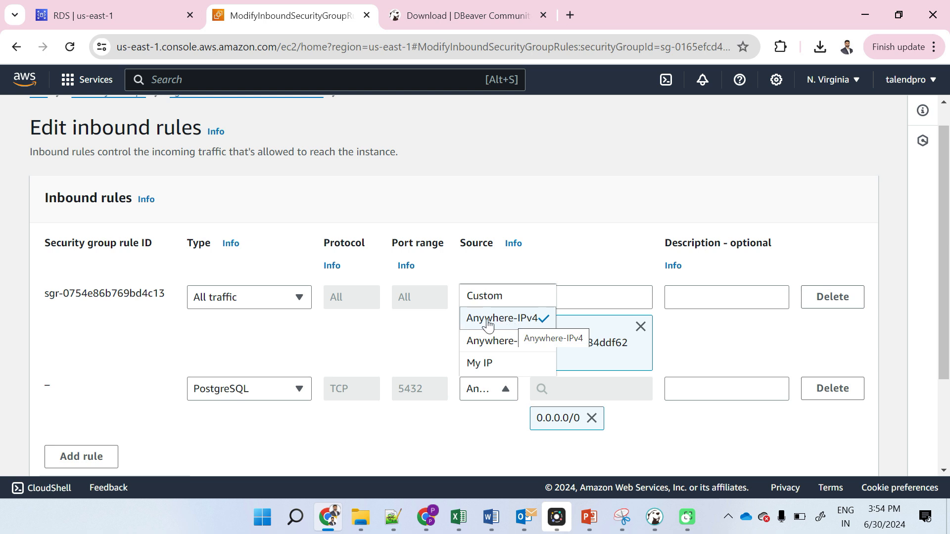
pyautogui.click(474, 377)
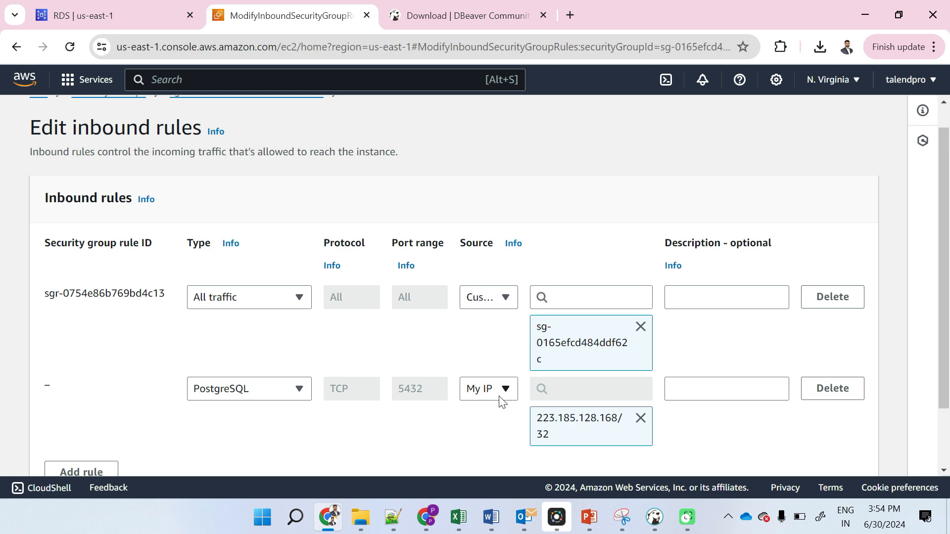
pyautogui.scroll(-1, 503, 393)
pyautogui.scroll(-3, 504, 388)
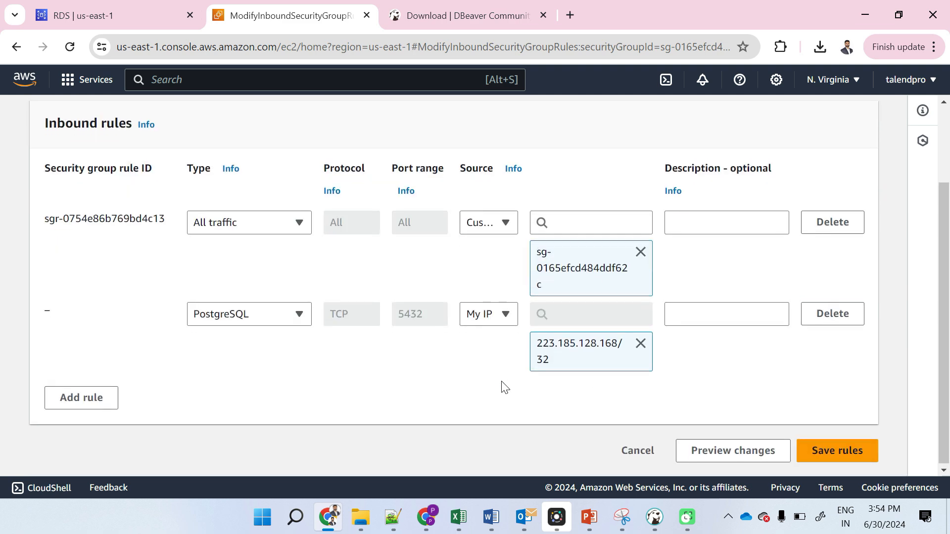
pyautogui.click(830, 451)
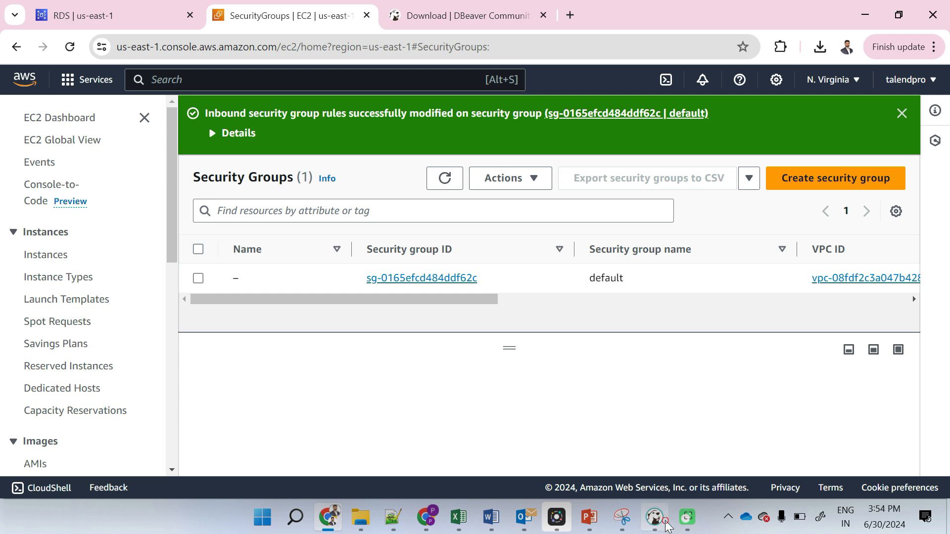
# Switch to DBeaver, retest the PostgreSQL connection and finish creating it.
pyautogui.click(654, 517)
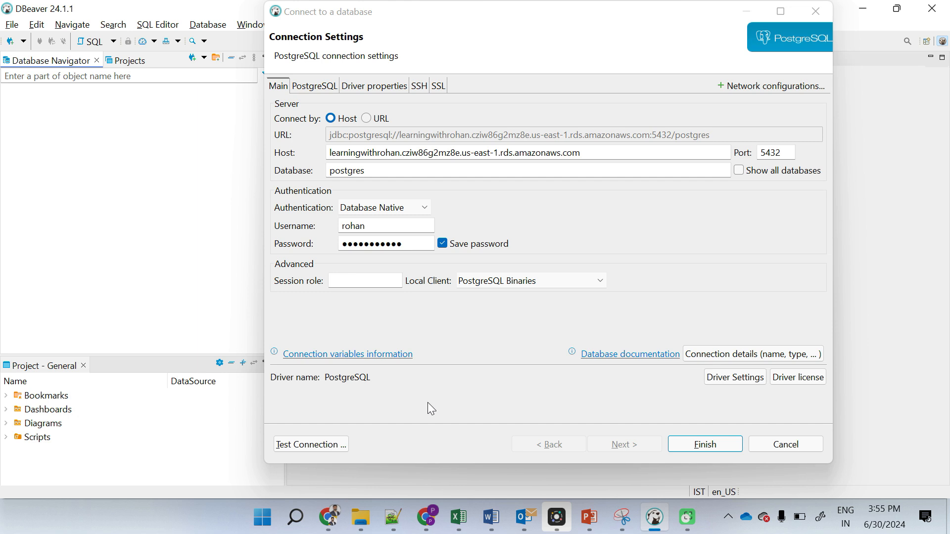
pyautogui.click(307, 444)
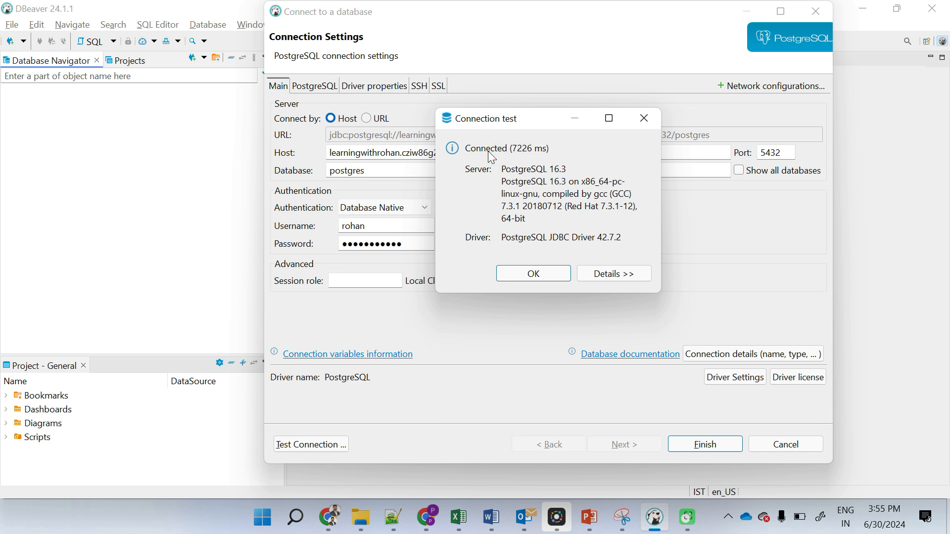
pyautogui.click(525, 272)
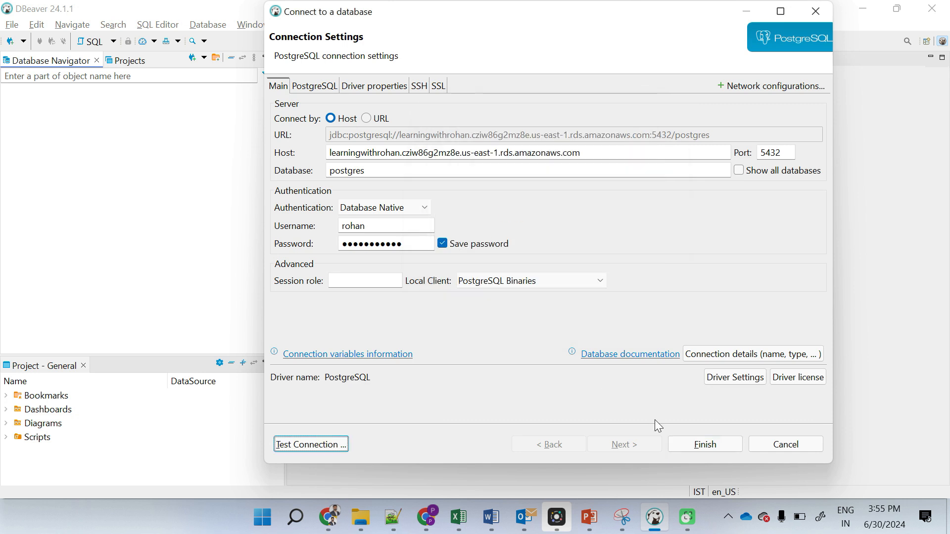
pyautogui.click(682, 445)
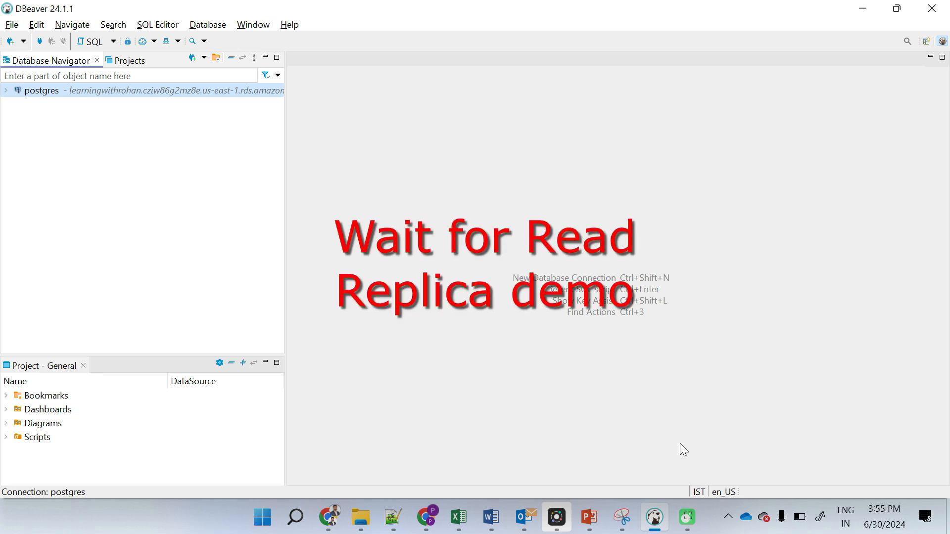
# Expand the new postgres connection down to the tables of the public schema in the postgres database.
pyautogui.click(7, 93)
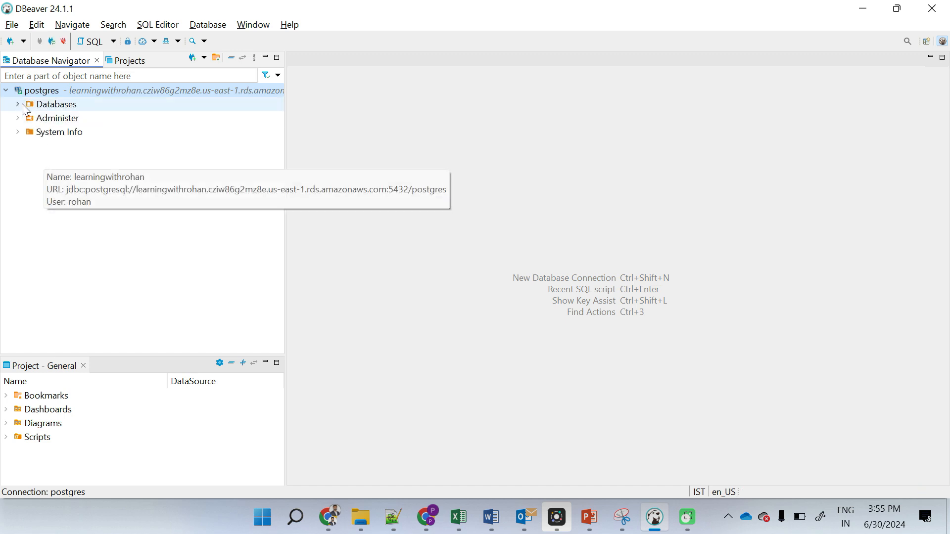
pyautogui.click(21, 102)
pyautogui.click(35, 119)
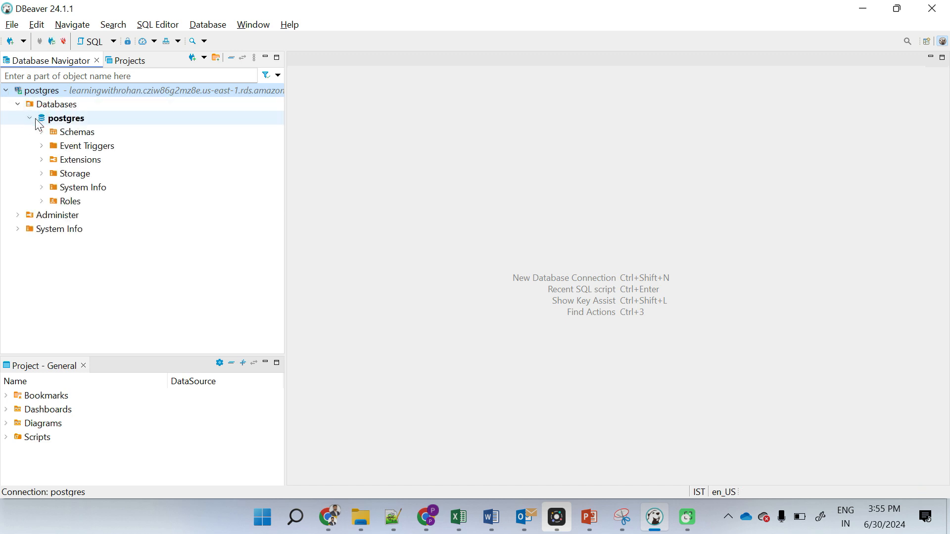
pyautogui.click(43, 131)
pyautogui.click(54, 145)
pyautogui.click(65, 160)
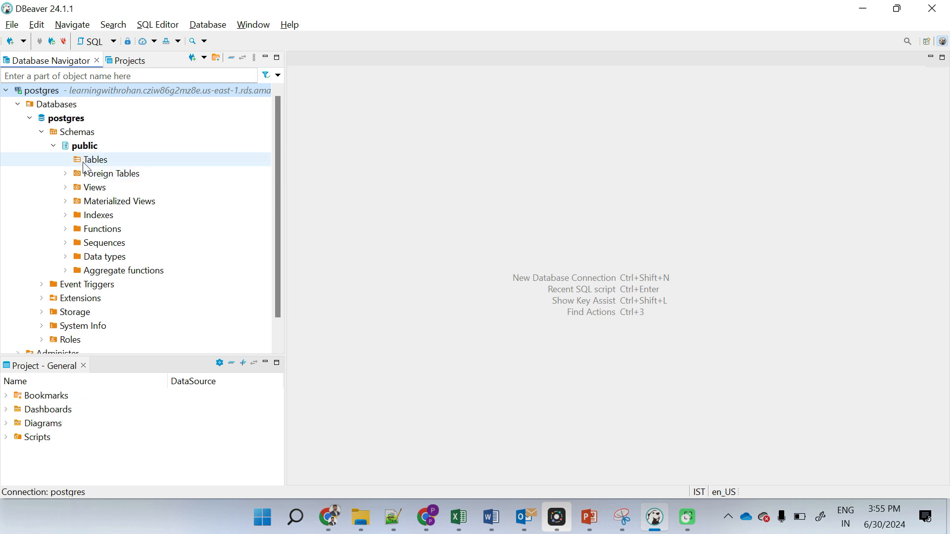
# Create a new SQL script for the postgres connection.
pyautogui.rightClick(74, 88)
pyautogui.moveTo(112, 102)
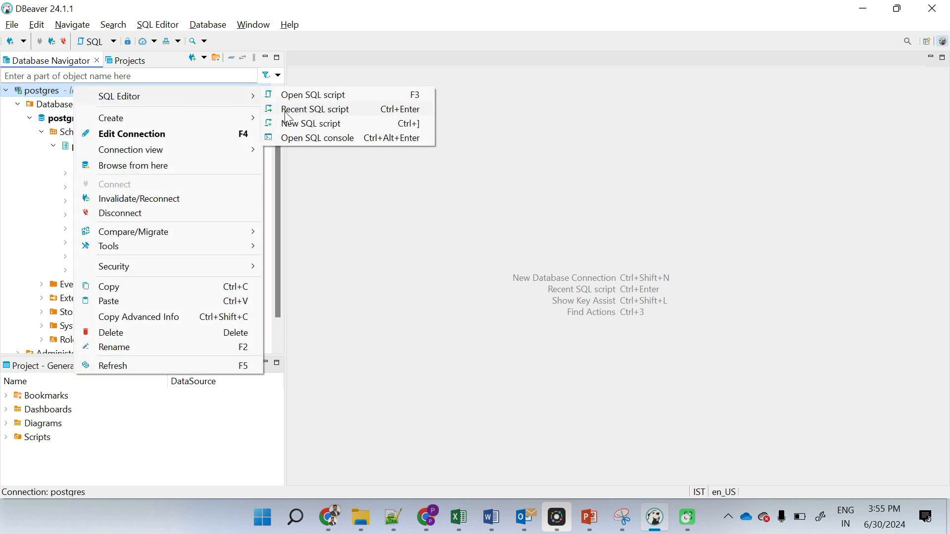
pyautogui.click(294, 123)
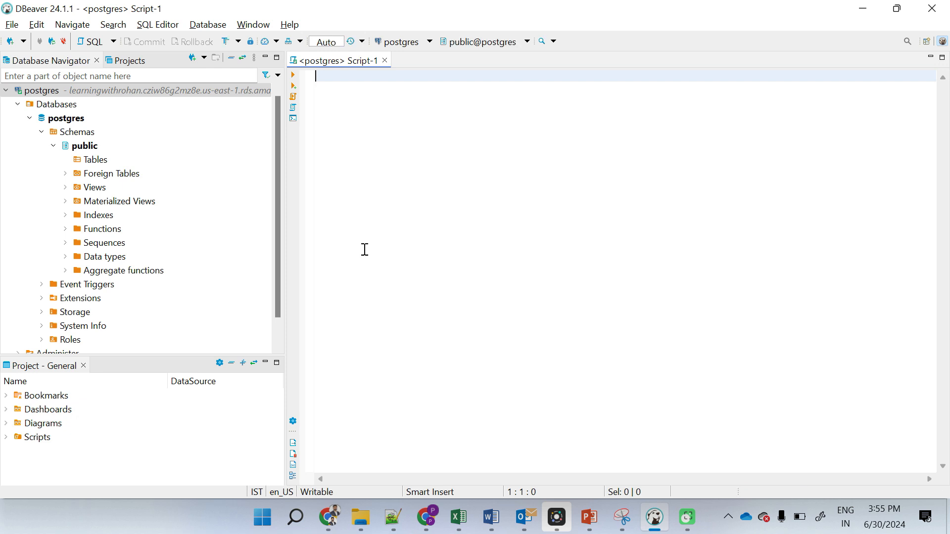
# Copy the complete customer table SQL from the open Notepad++ file into the empty script in DBeaver.
pyautogui.click(393, 517)
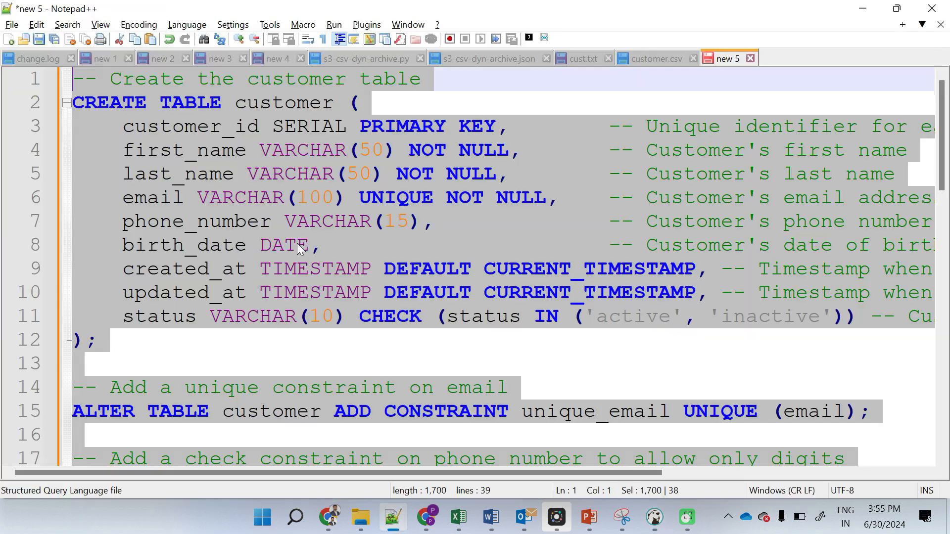
pyautogui.click(268, 208)
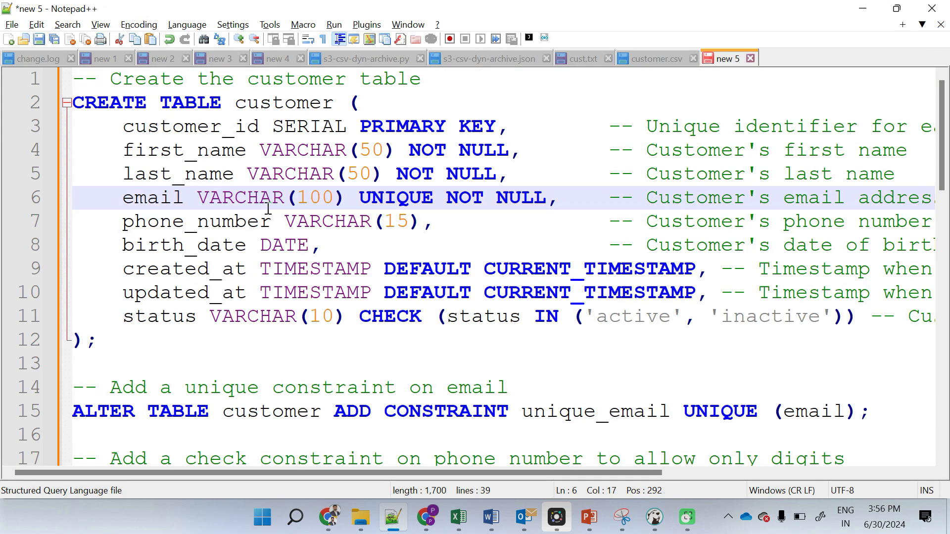
pyautogui.hotkey('ctrl', 'a')
pyautogui.hotkey('alt', 'Tab')
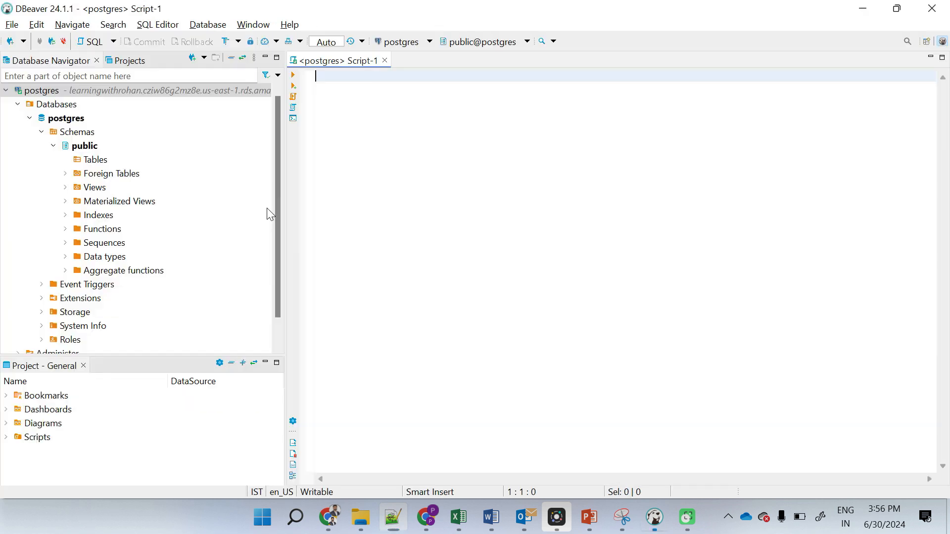
pyautogui.hotkey('ctrl', 'v')
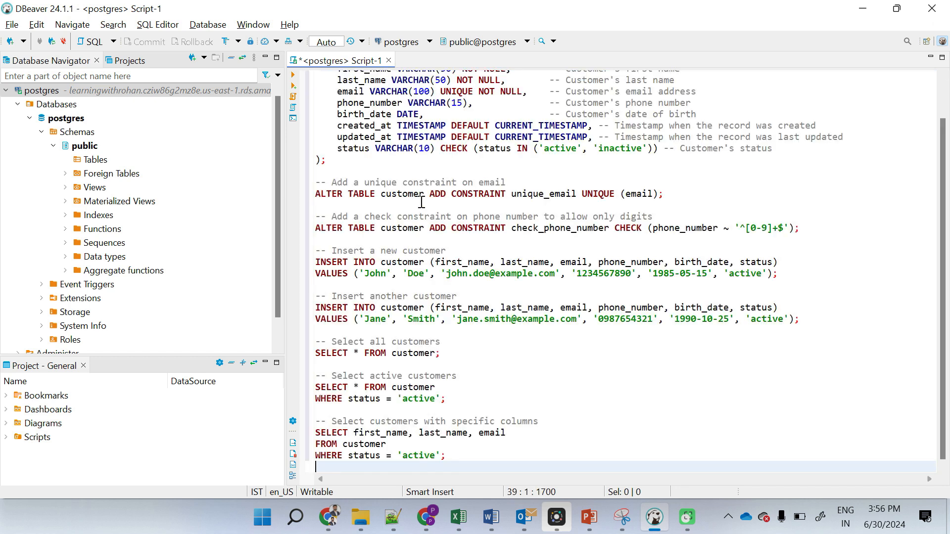
pyautogui.scroll(2, 420, 197)
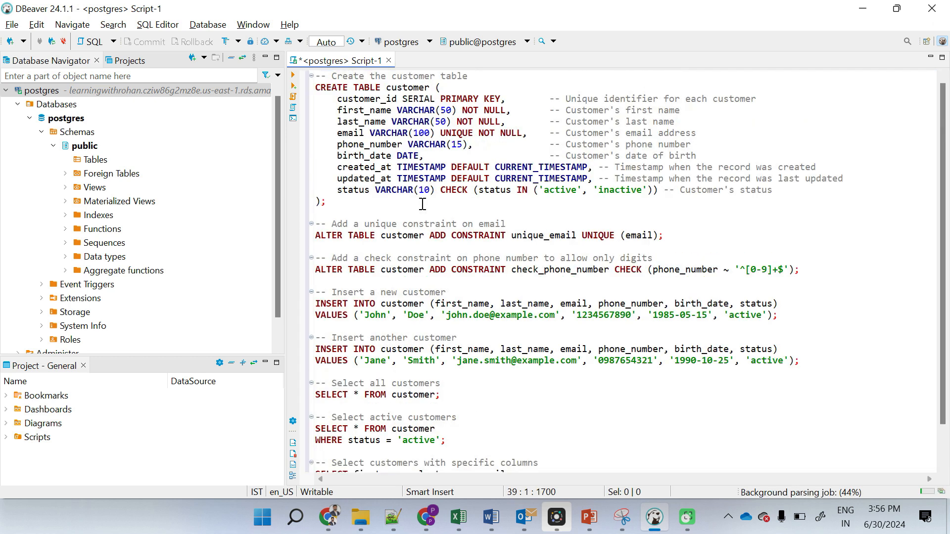
# Run only the CREATE TABLE customer statement, including its comment line, from the script.
pyautogui.click(333, 201)
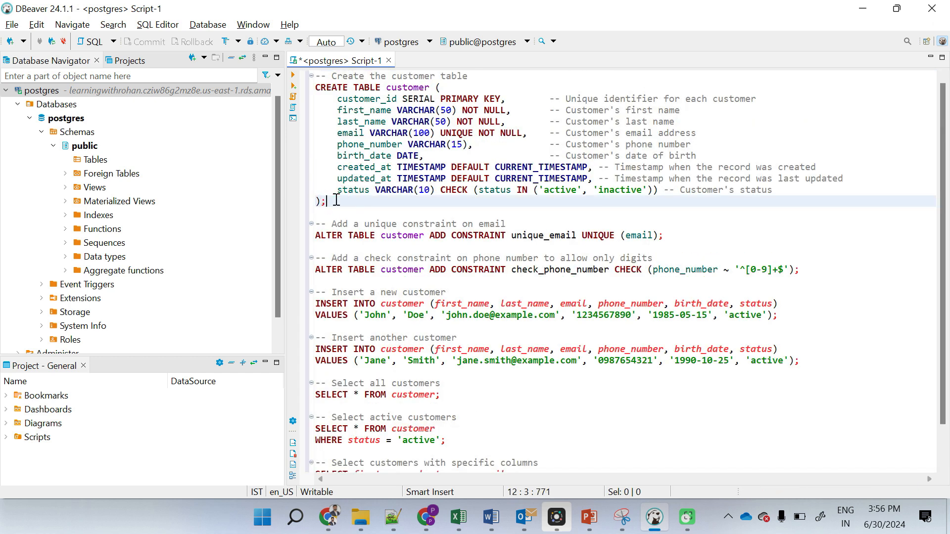
pyautogui.keyDown('shift'); pyautogui.click(320, 87); pyautogui.keyUp('shift')
pyautogui.doubleClick(401, 88)
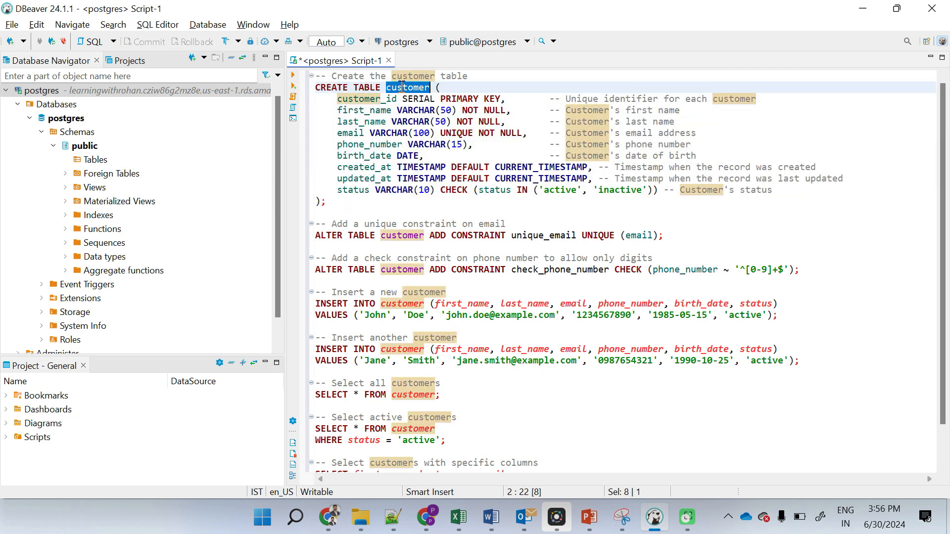
pyautogui.doubleClick(377, 109)
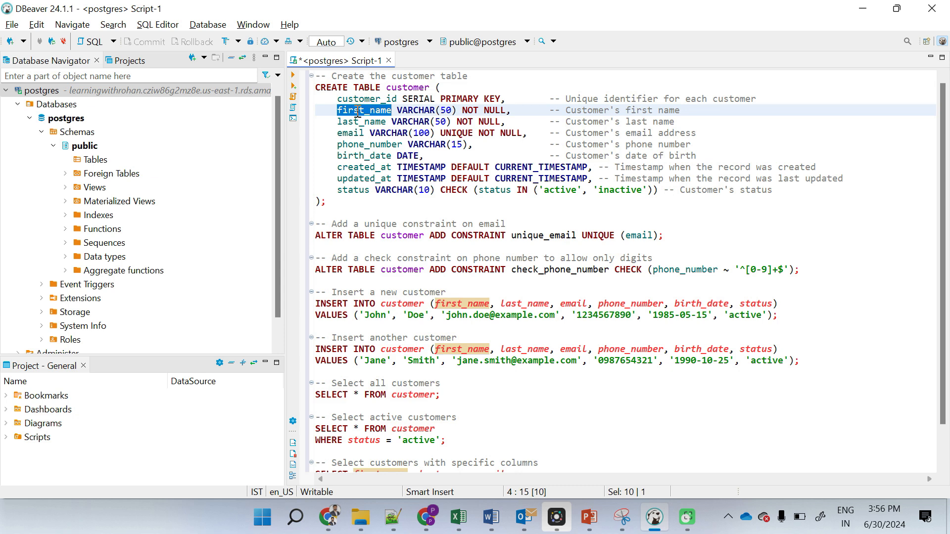
pyautogui.moveTo(441, 98); pyautogui.dragTo(500, 96)
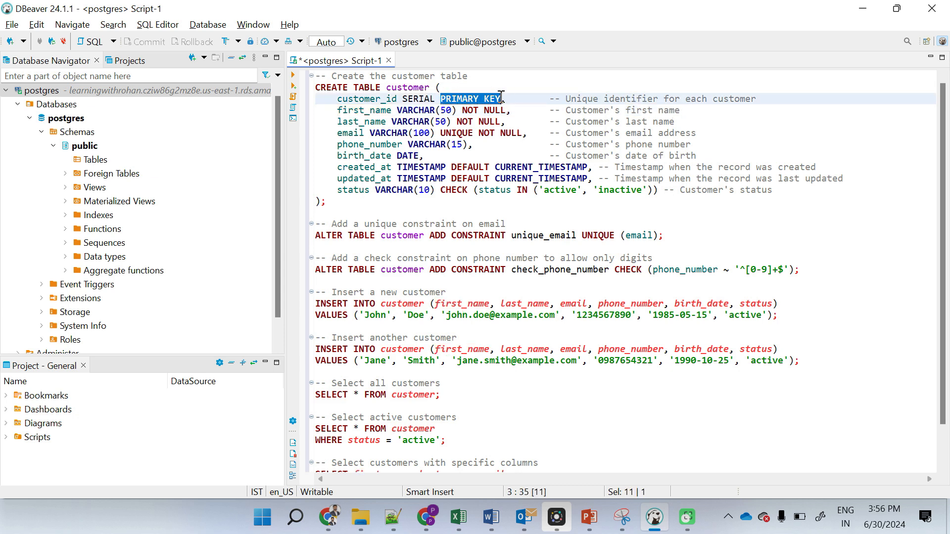
pyautogui.doubleClick(494, 110)
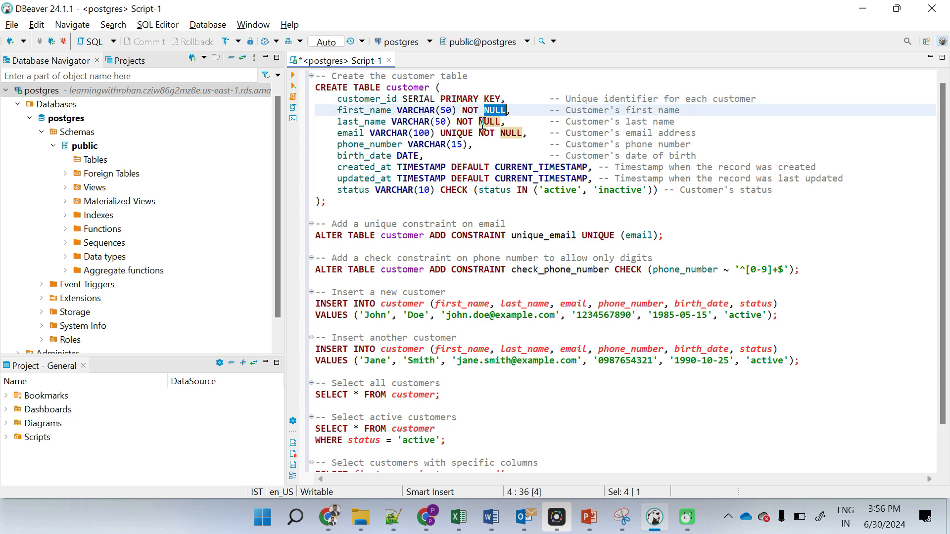
pyautogui.doubleClick(399, 133)
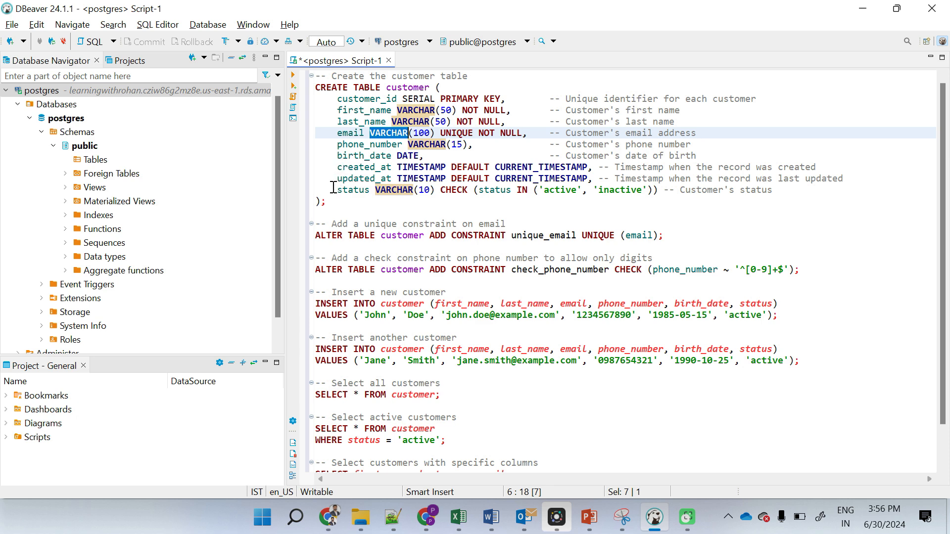
pyautogui.moveTo(329, 203); pyautogui.dragTo(294, 78)
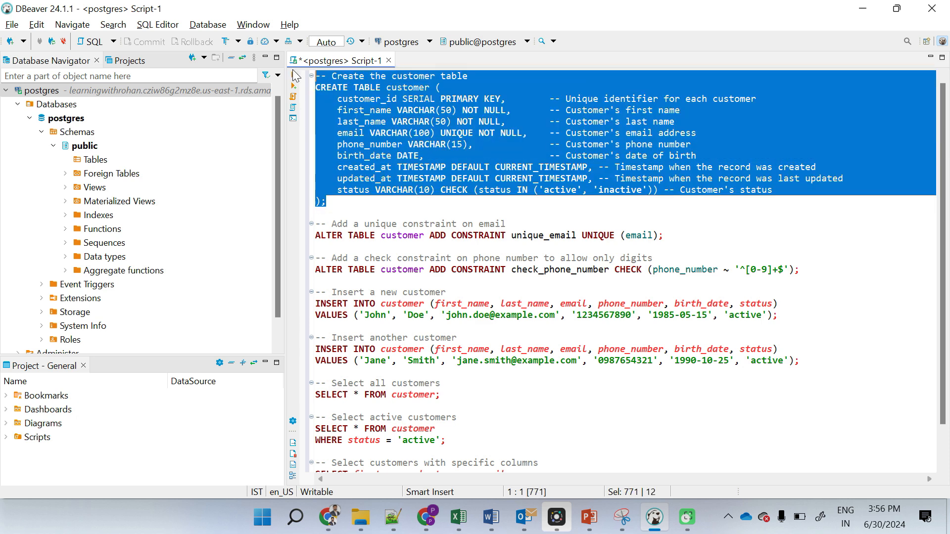
pyautogui.click(293, 77)
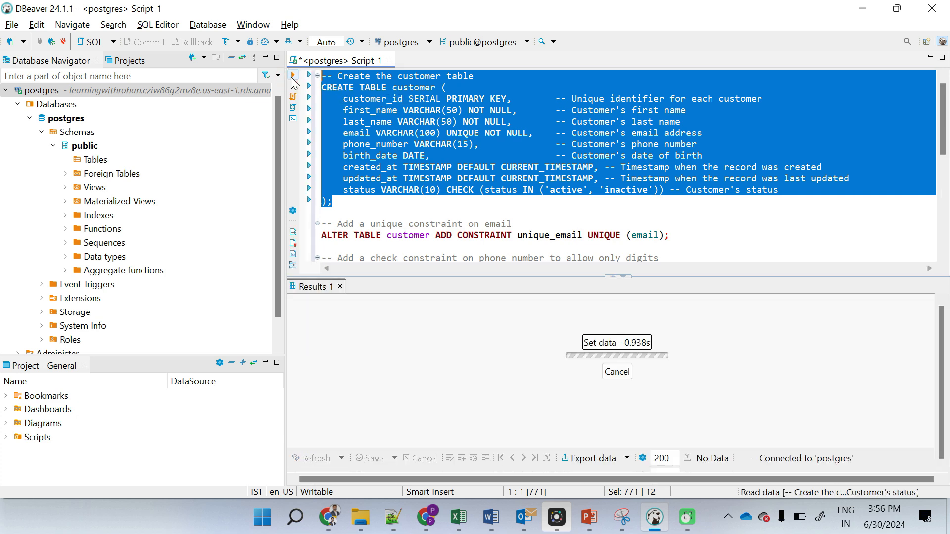
pyautogui.click(398, 355)
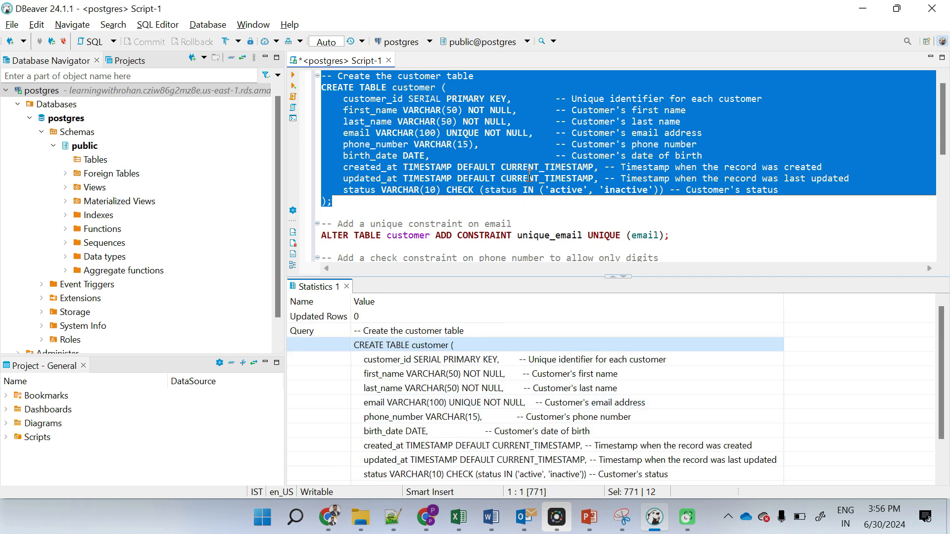
# Review the email column's UNIQUE NOT NULL definition and the ALTER TABLE statements for the email and phone number constraints.
pyautogui.click(371, 133)
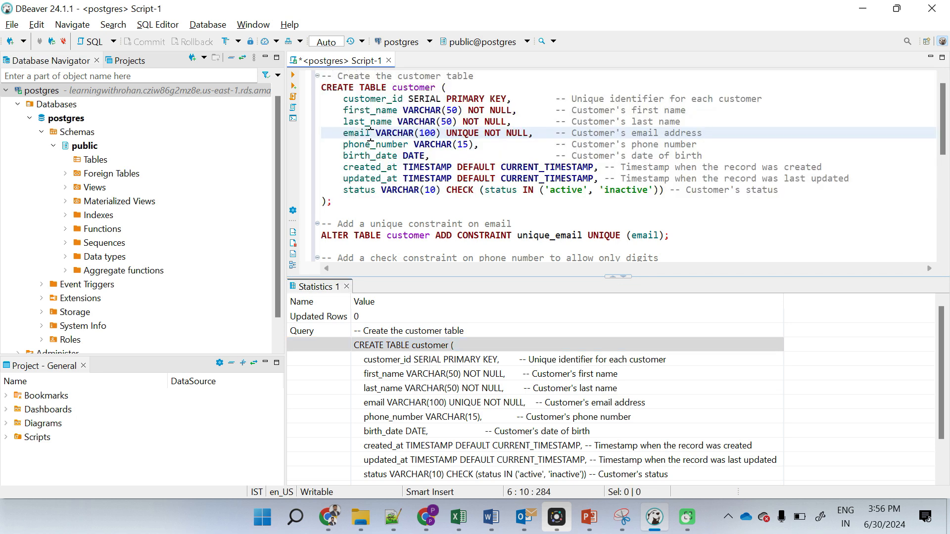
pyautogui.doubleClick(467, 133)
pyautogui.doubleClick(491, 133)
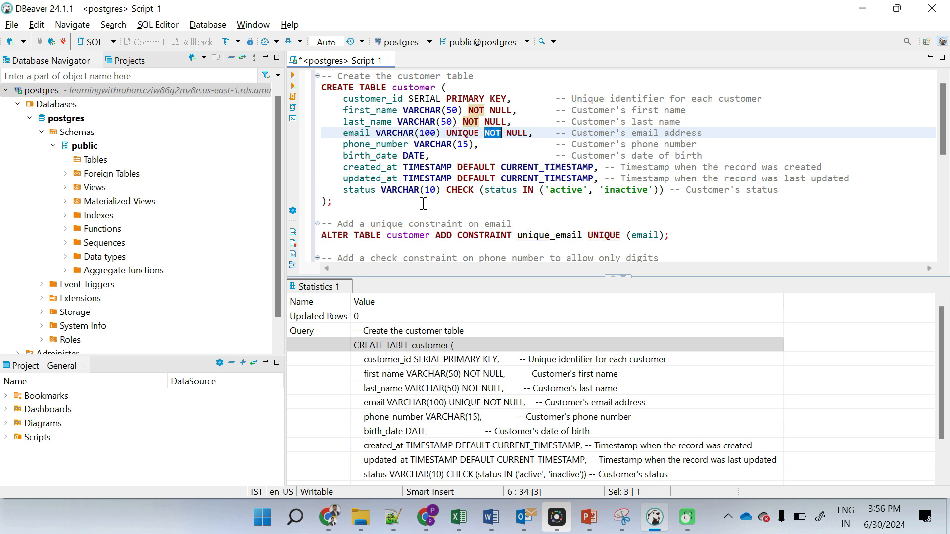
pyautogui.scroll(-2, 424, 202)
pyautogui.doubleClick(416, 169)
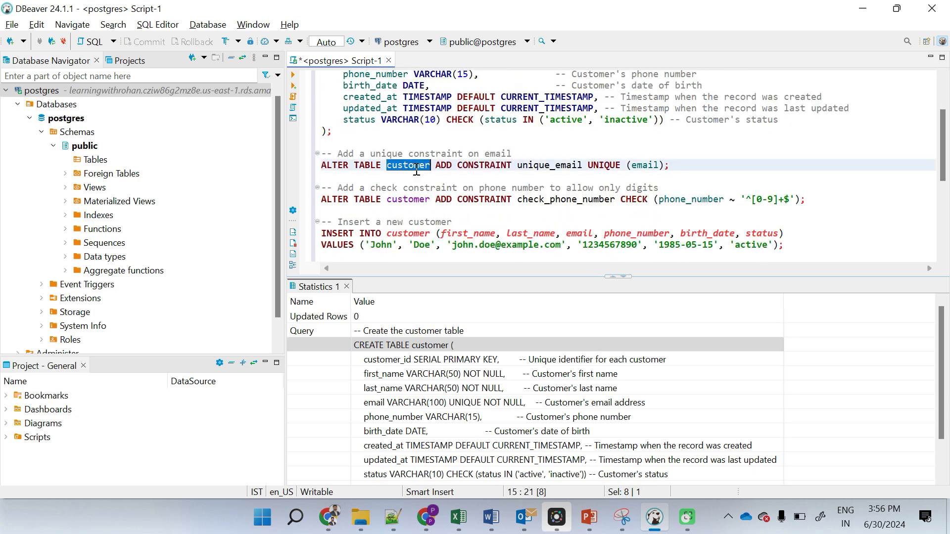
pyautogui.click(413, 202)
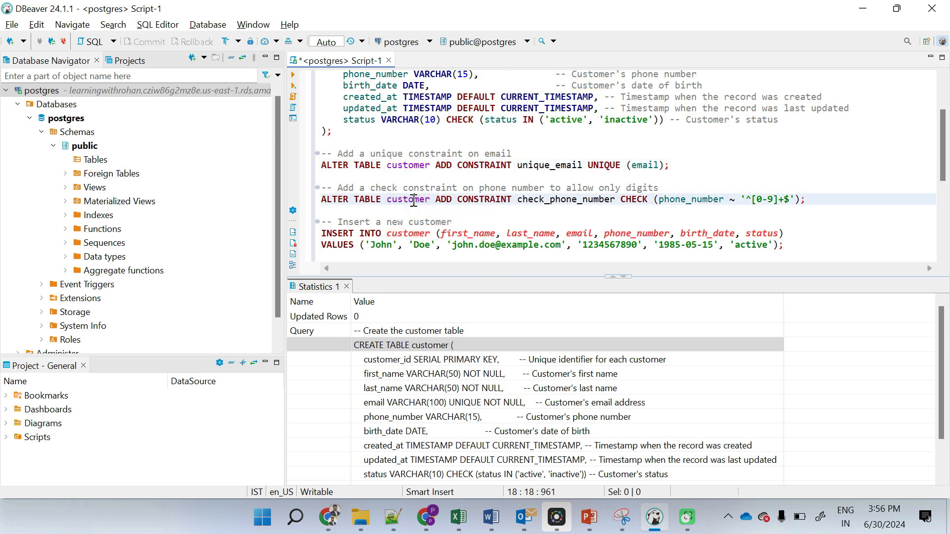
pyautogui.scroll(-1, 414, 202)
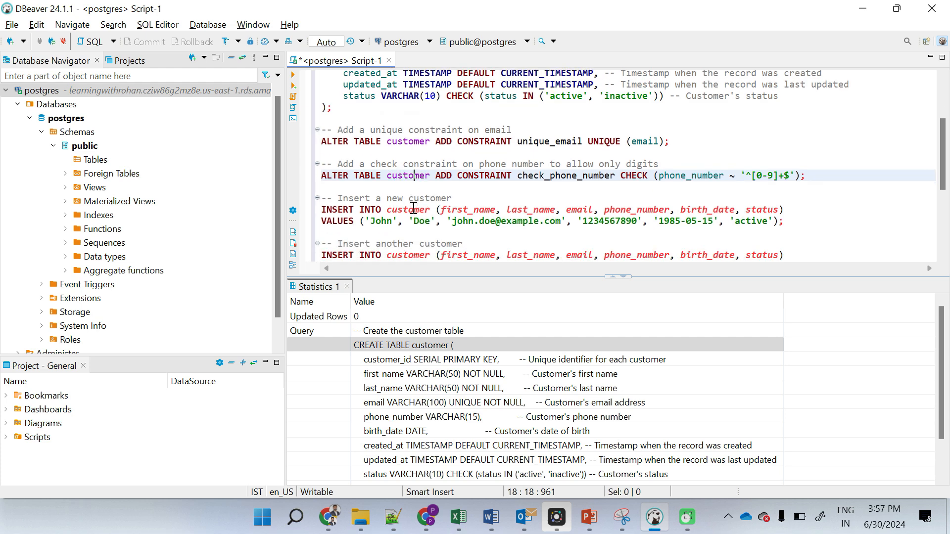
# Run the INSERT statement under the "Insert a new customer" comment.
pyautogui.click(409, 212)
pyautogui.click(793, 220)
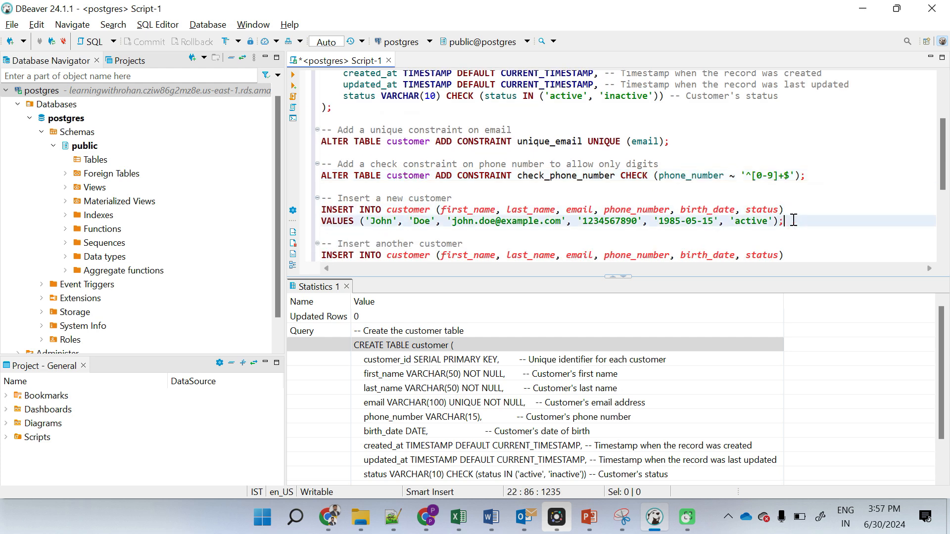
pyautogui.scroll(-2, 793, 221)
pyautogui.click(814, 219)
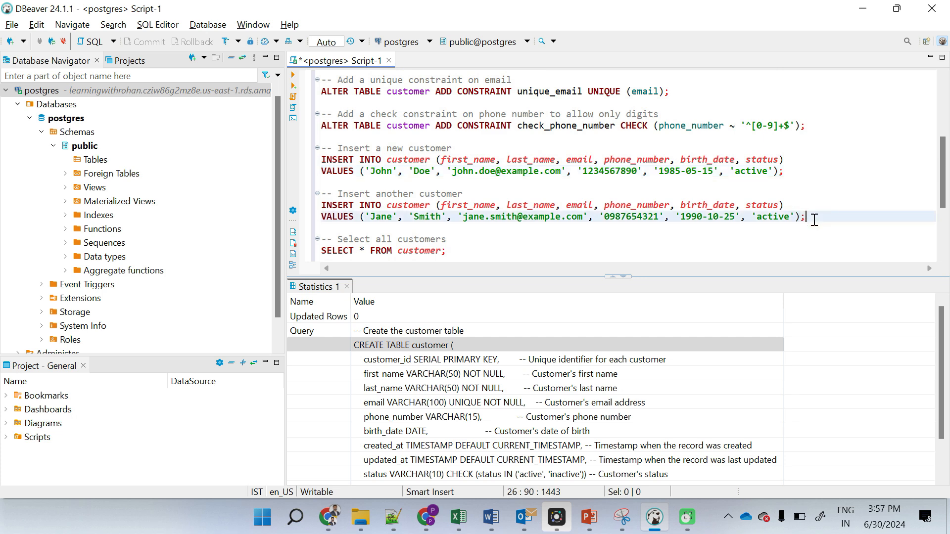
pyautogui.click(712, 173)
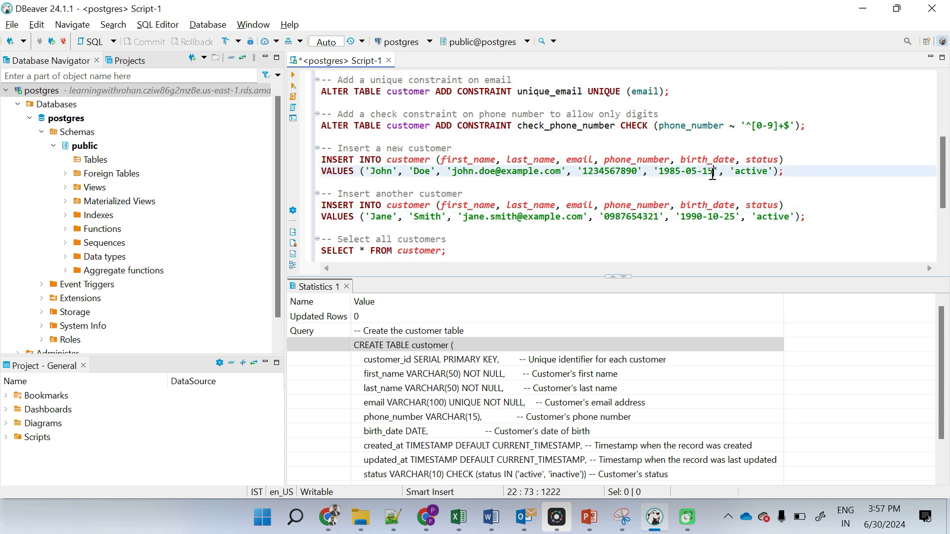
pyautogui.hotkey('ctrl', 'Return')
# Run the INSERT statement under the "Insert another customer" comment.
pyautogui.press('Down')
pyautogui.press('Down')
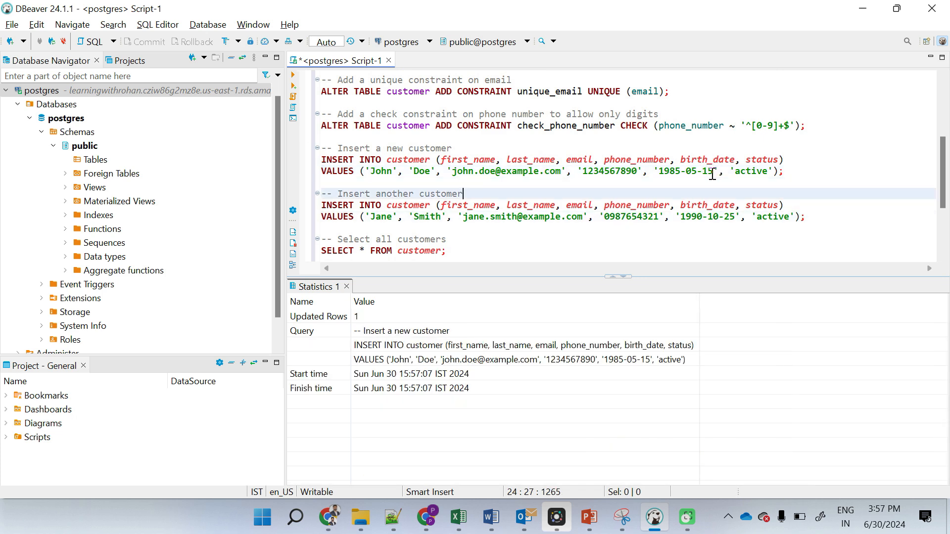
pyautogui.press('Down')
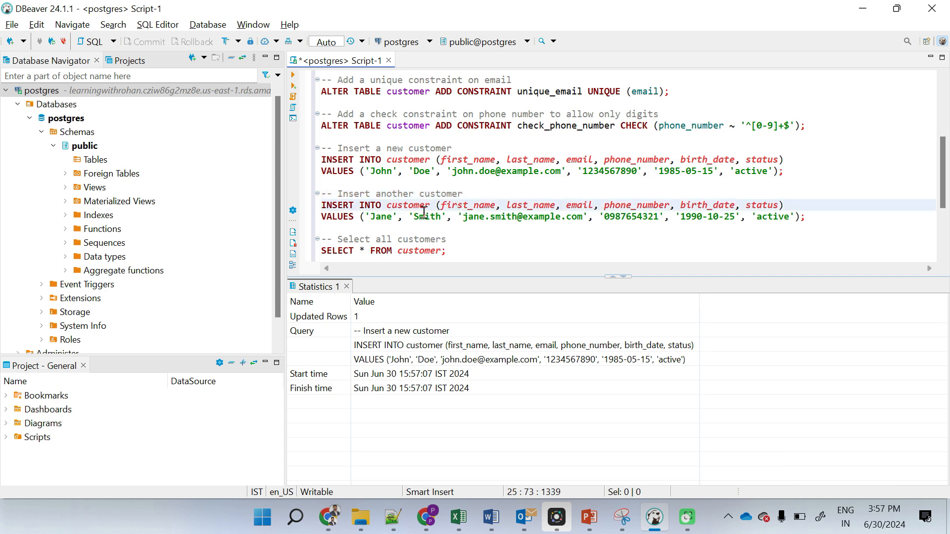
pyautogui.click(335, 208)
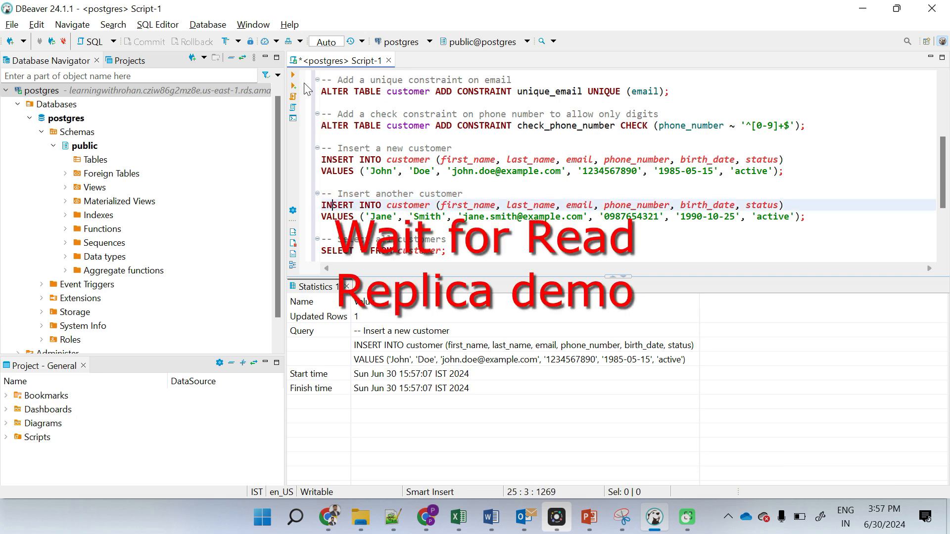
pyautogui.click(294, 80)
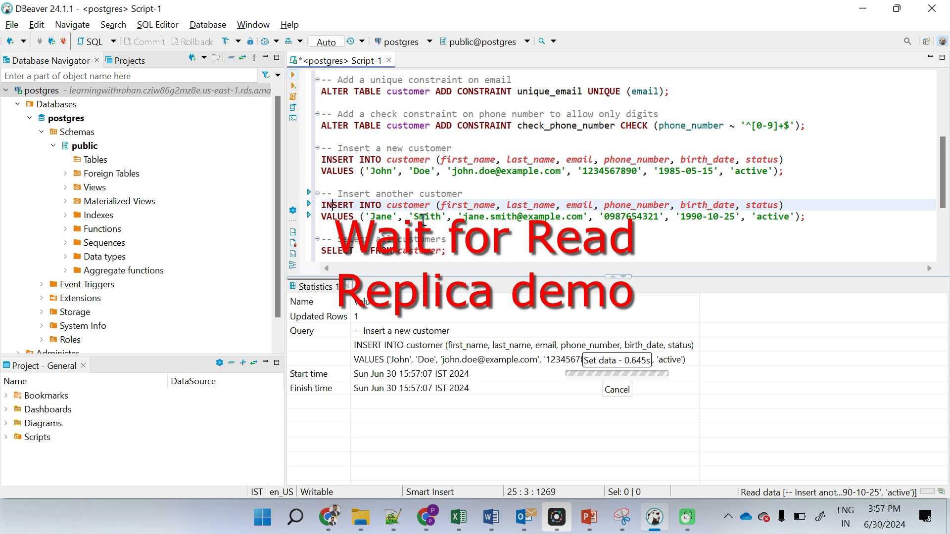
# Run the SELECT * FROM customer query and check the returned rows.
pyautogui.scroll(-3, 483, 242)
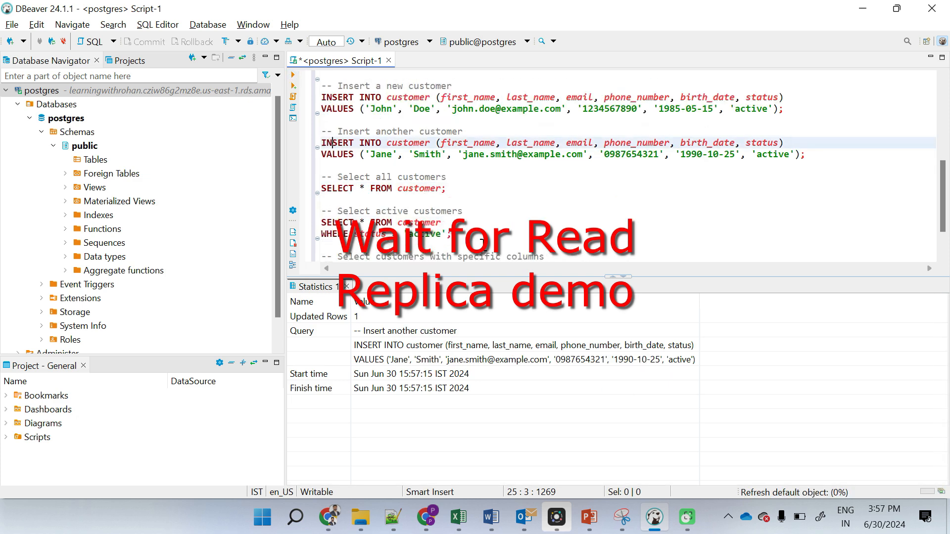
pyautogui.moveTo(450, 155); pyautogui.dragTo(305, 154)
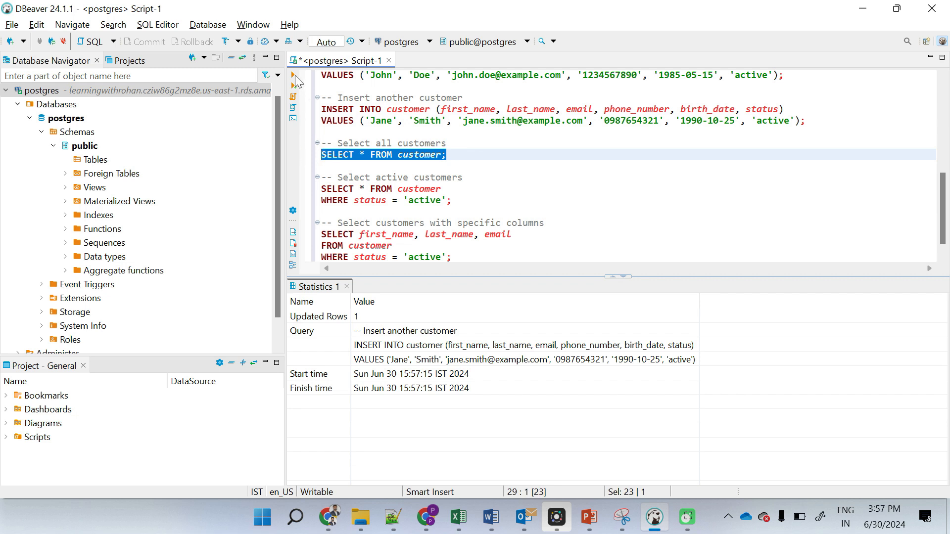
pyautogui.click(294, 78)
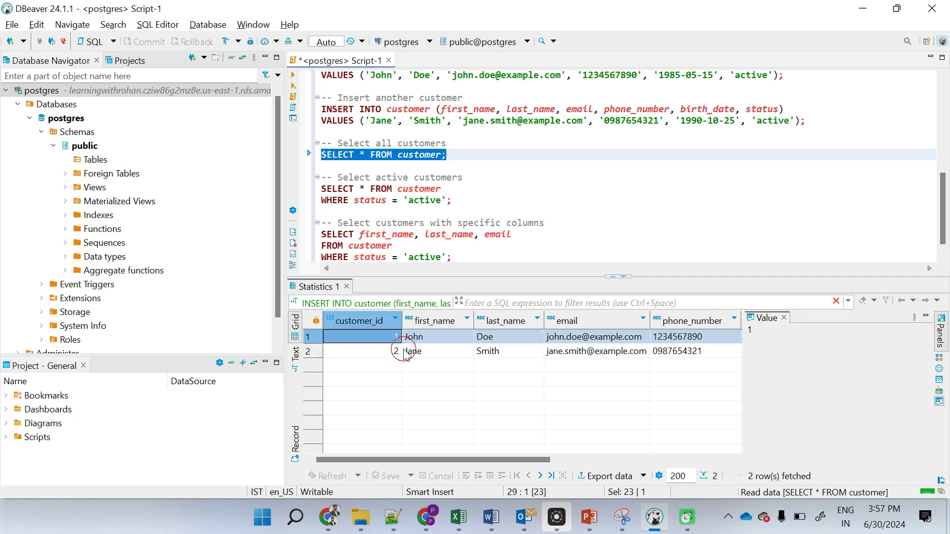
pyautogui.click(382, 352)
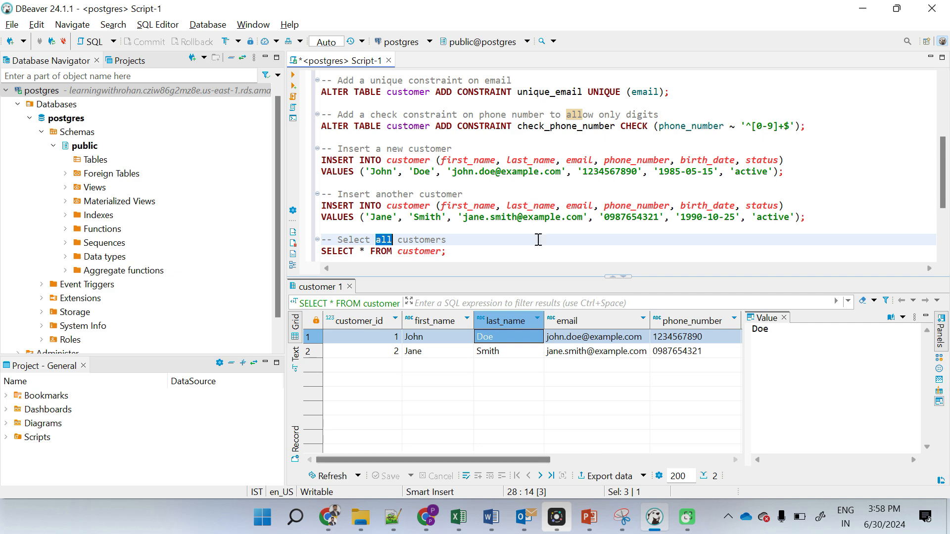
# Switch to the RDS console in Chrome and view the endpoint and port details of the replica-lwr read replica.
pyautogui.click(328, 517)
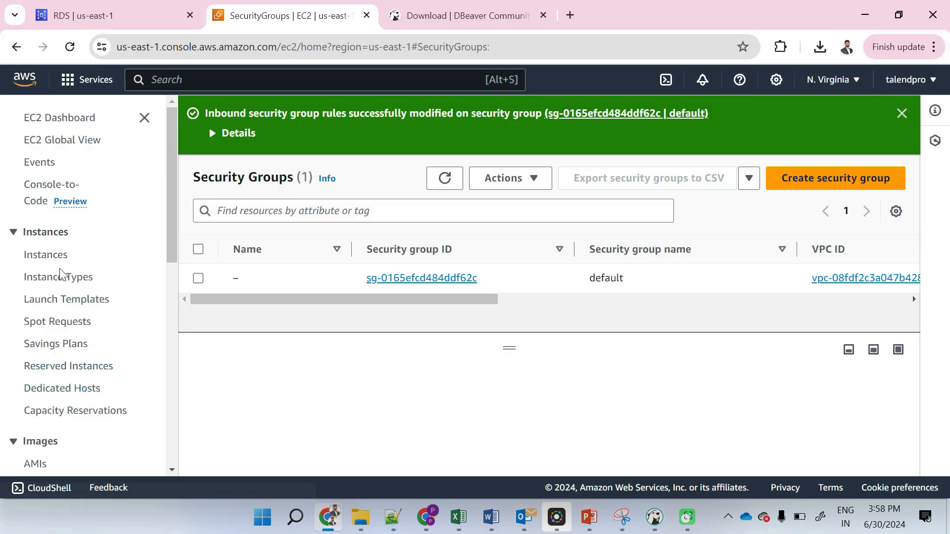
pyautogui.click(136, 19)
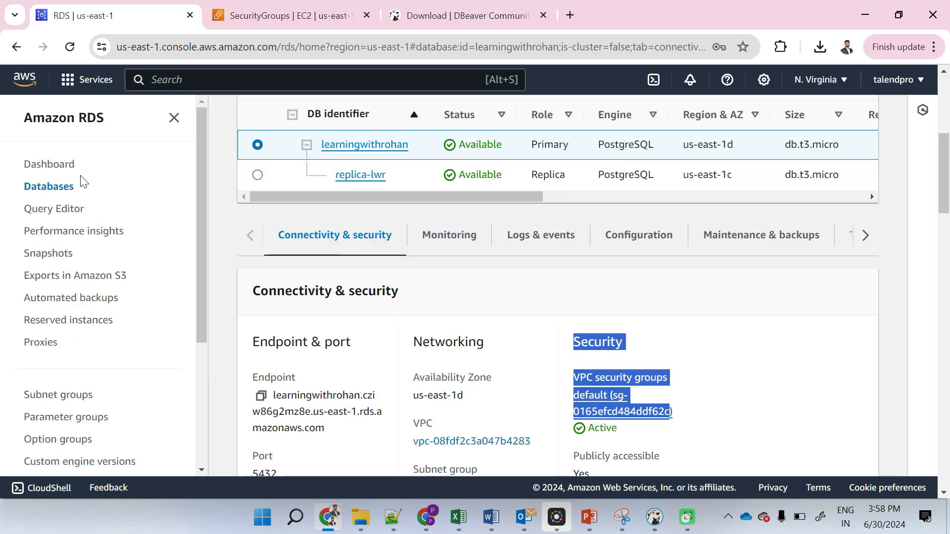
pyautogui.click(361, 176)
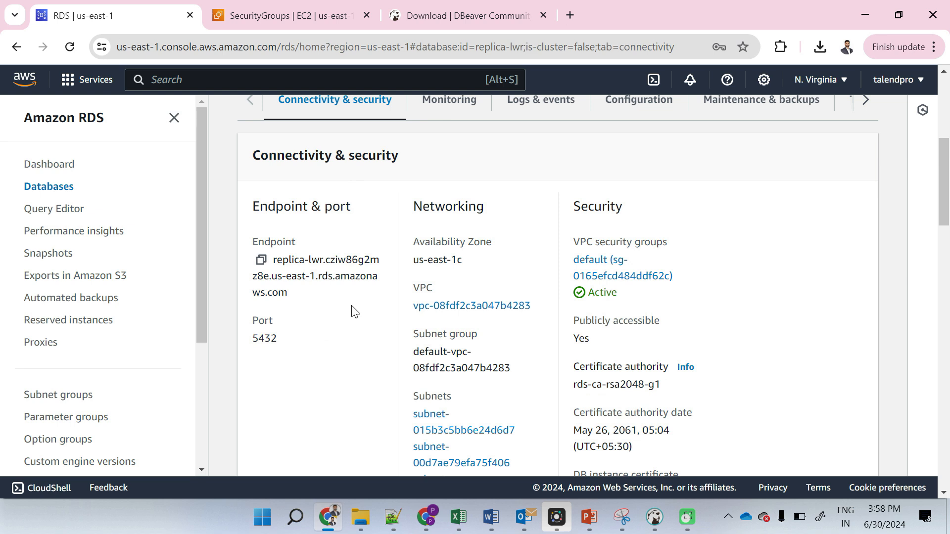
pyautogui.scroll(2, 353, 312)
pyautogui.scroll(1, 353, 312)
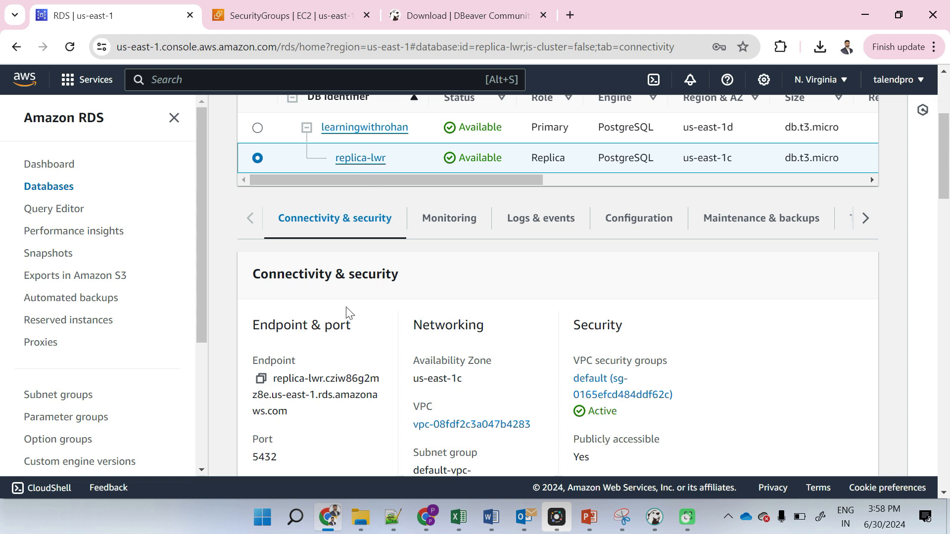
pyautogui.scroll(-1, 335, 357)
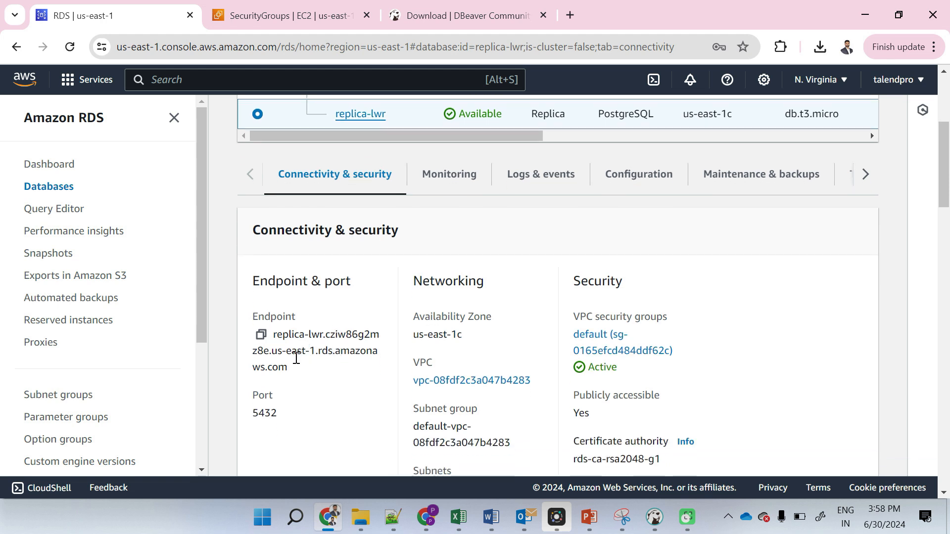
# Copy the replica-lwr endpoint, switch to DBeaver, and start a new PostgreSQL connection with that endpoint as the host.
pyautogui.click(261, 336)
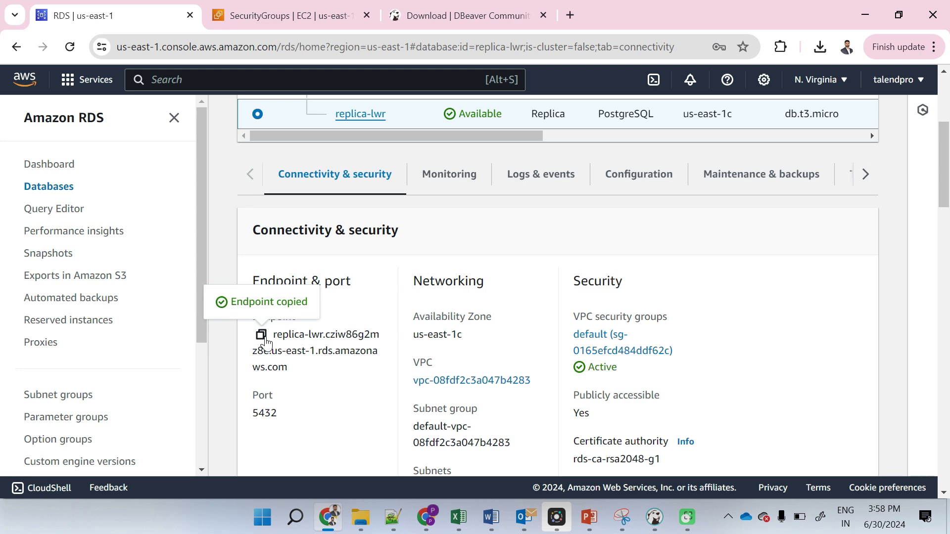
pyautogui.hotkey('alt', 'Tab')
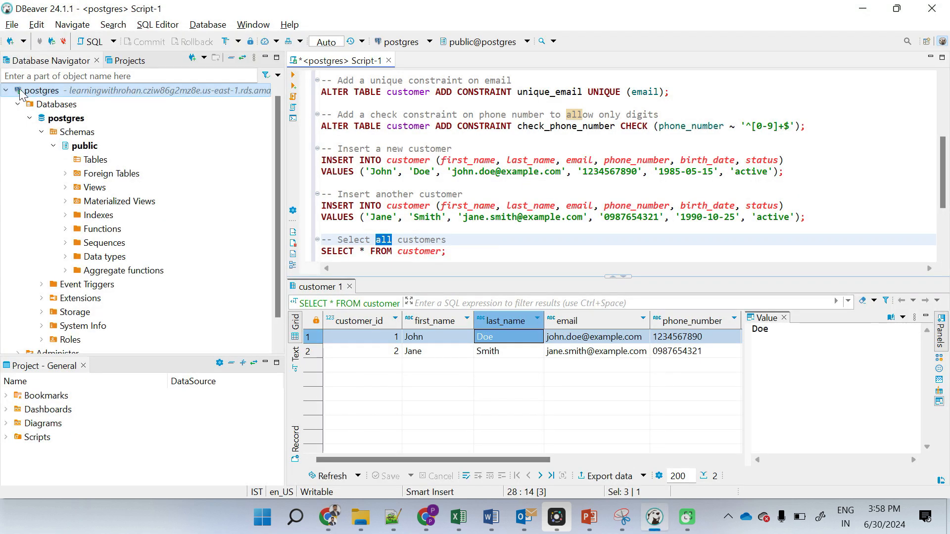
pyautogui.click(5, 93)
pyautogui.click(24, 41)
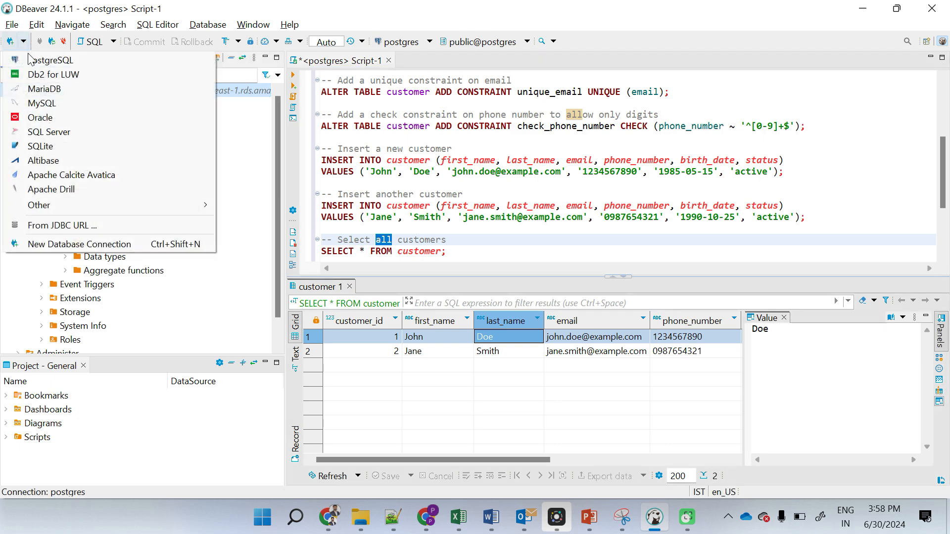
pyautogui.press('Escape')
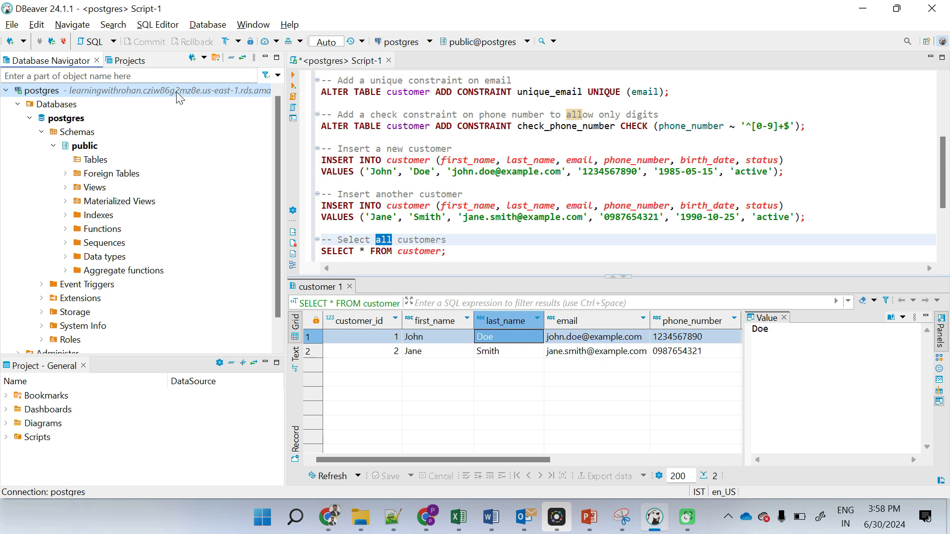
pyautogui.click(10, 42)
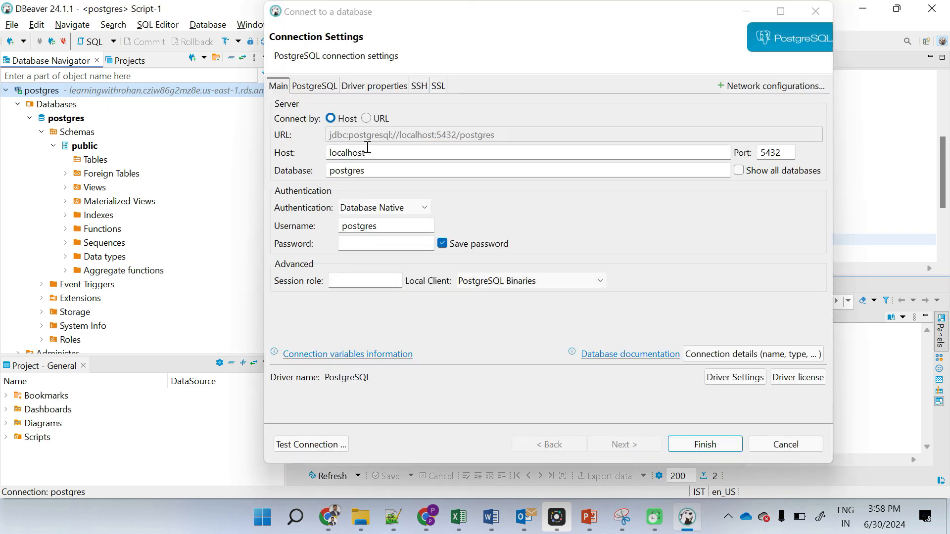
pyautogui.hotkey('ctrl', 'v')
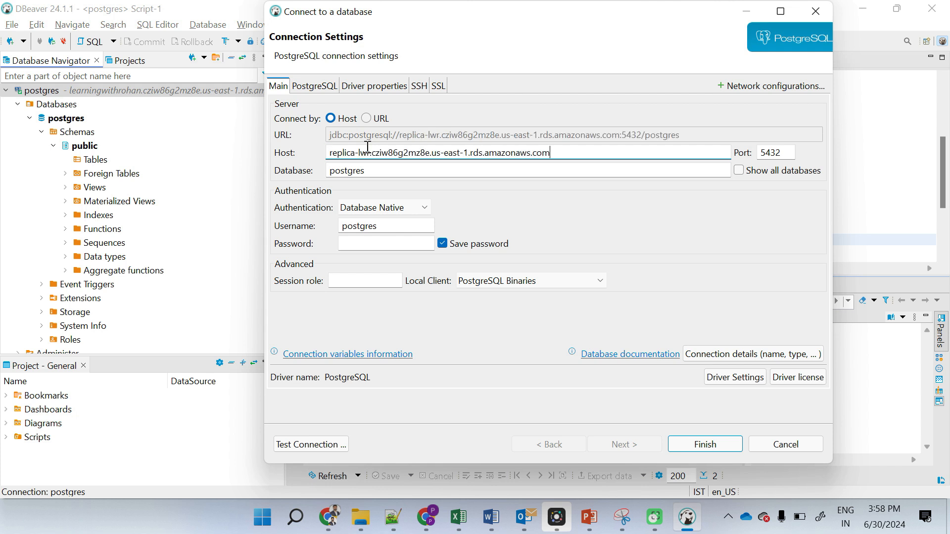
# Enter the database username and account password for the replica connection and finish creating it.
pyautogui.click(365, 173)
pyautogui.doubleClick(376, 226)
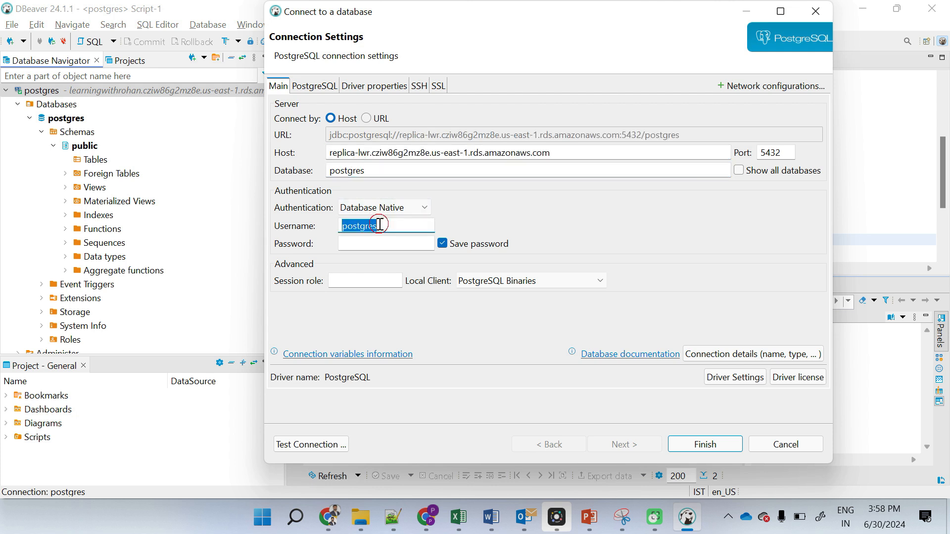
pyautogui.write('rohan')
pyautogui.press('Tab')
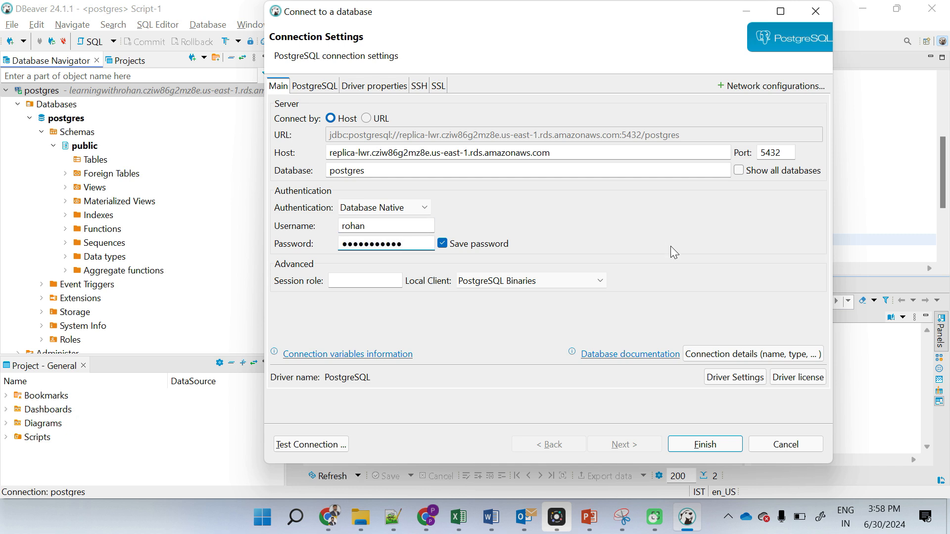
pyautogui.click(678, 448)
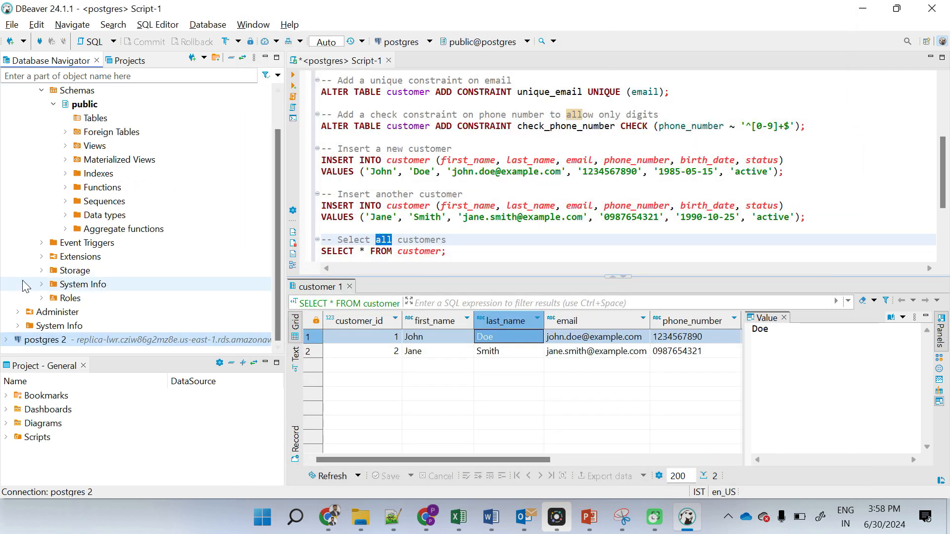
# Edit the new replica connection's general settings and rename it ReadReplica.
pyautogui.rightClick(42, 341)
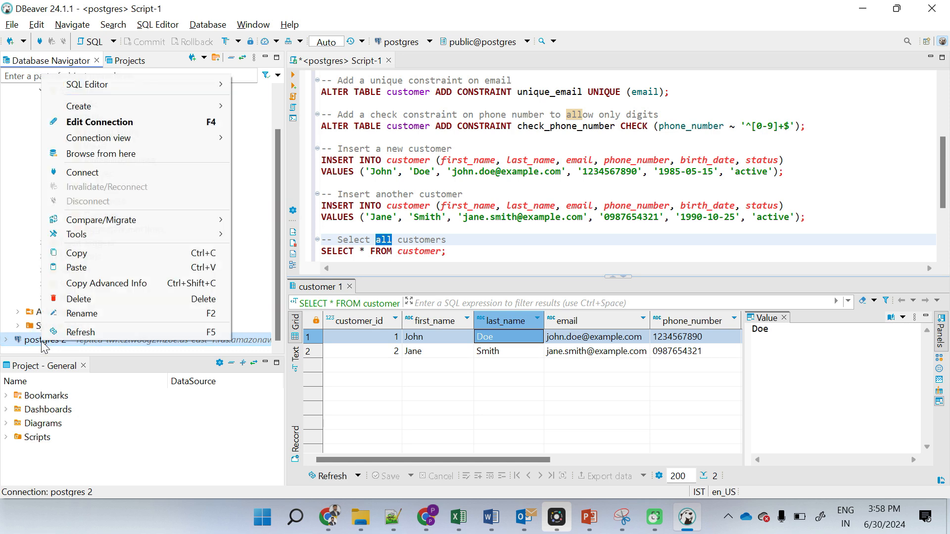
pyautogui.click(124, 127)
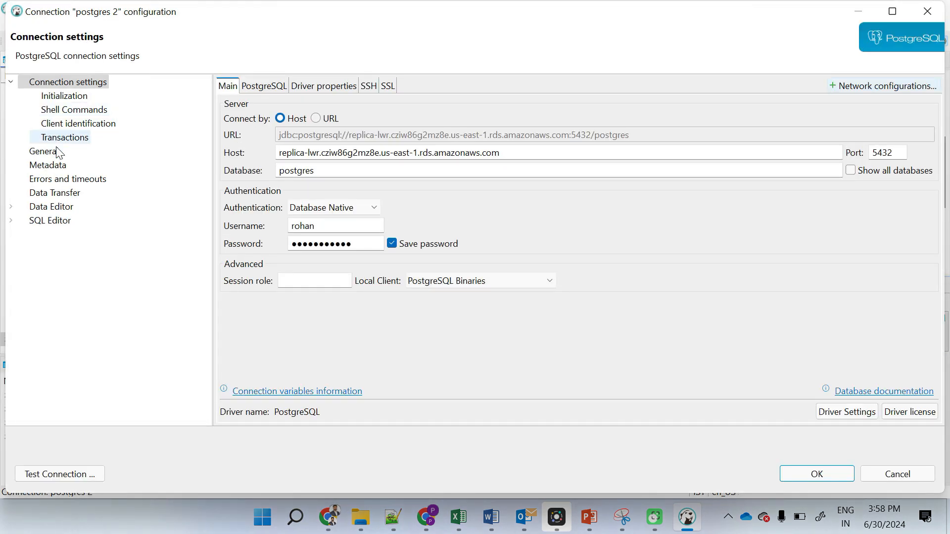
pyautogui.click(55, 152)
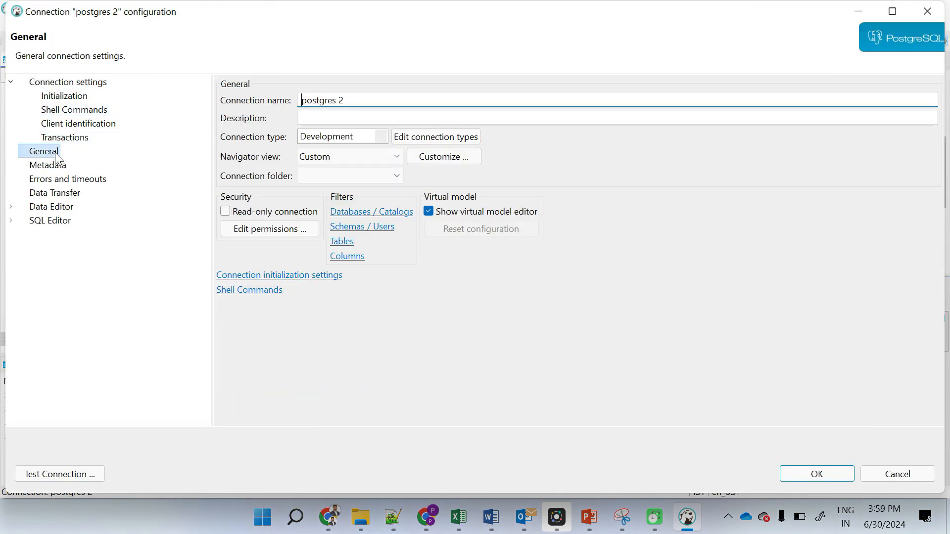
pyautogui.tripleClick(397, 106)
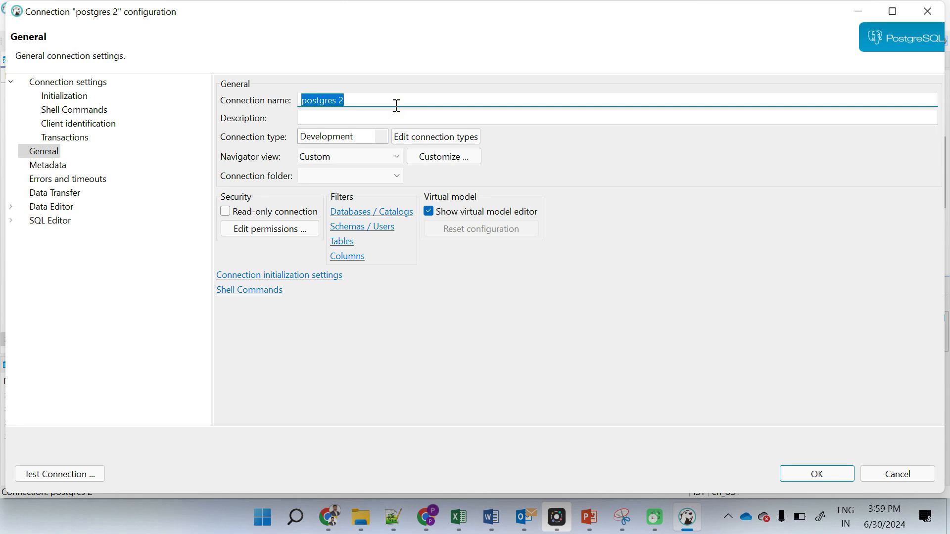
pyautogui.write('ReadReplica')
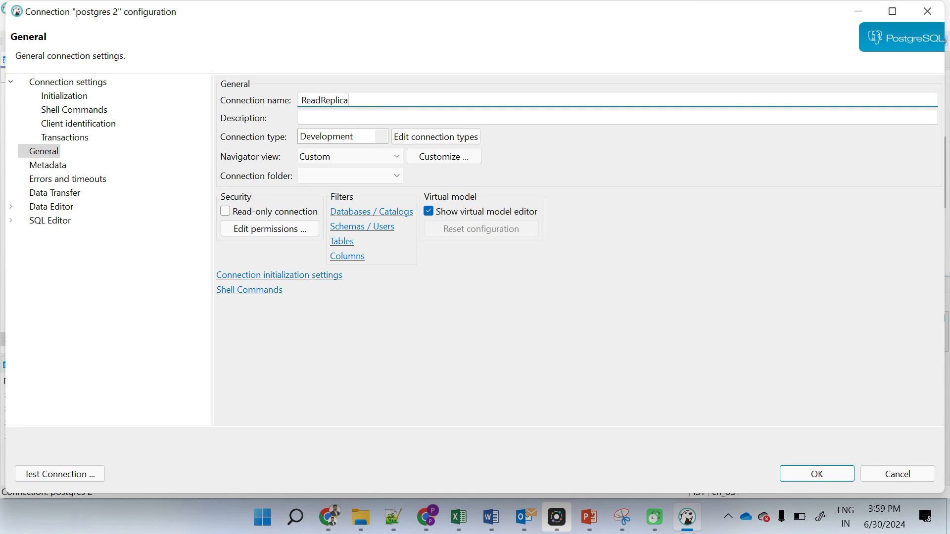
pyautogui.click(808, 473)
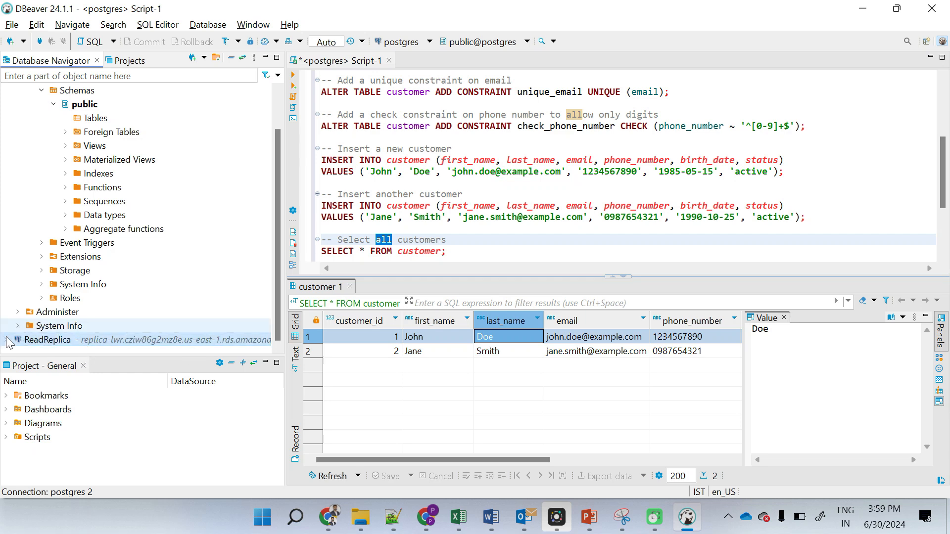
# Rename the original postgres connection to Primary in its general settings and accept reconnecting.
pyautogui.scroll(1, 44, 218)
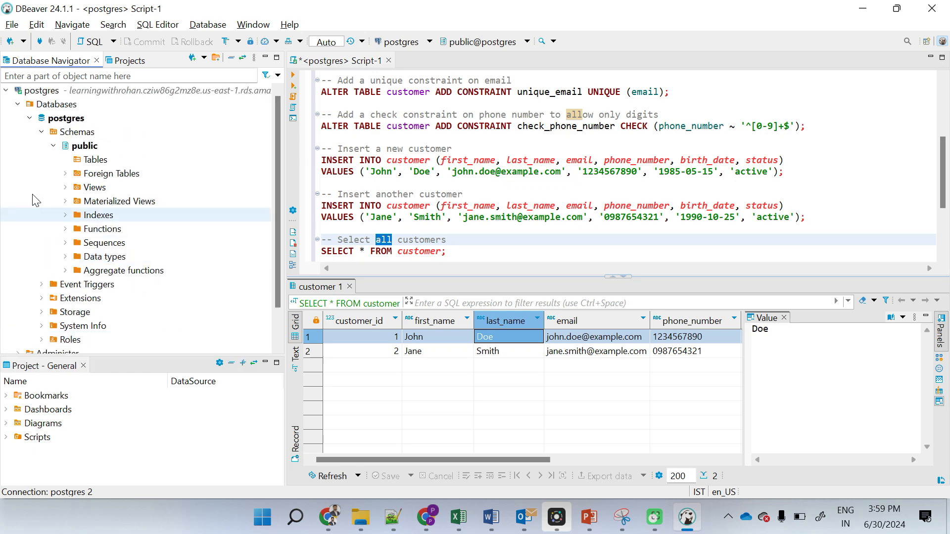
pyautogui.click(17, 104)
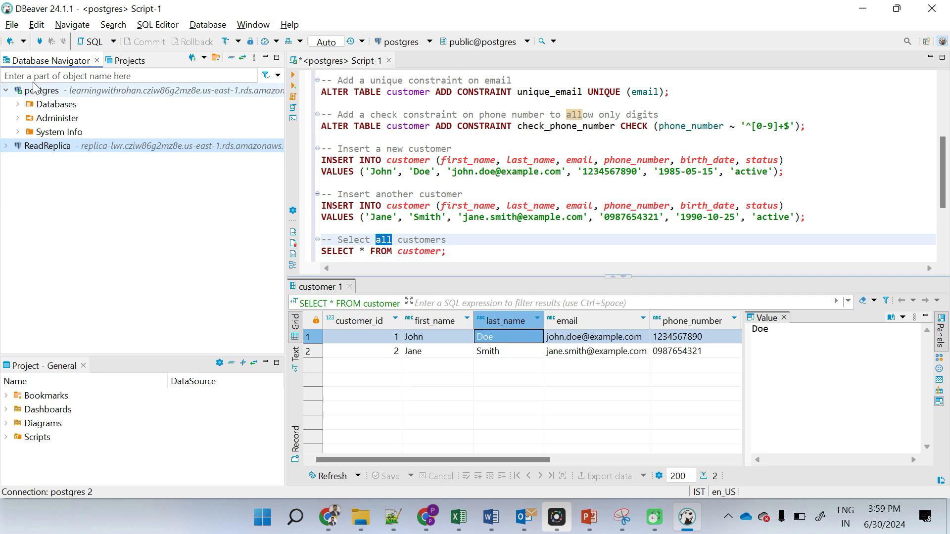
pyautogui.click(34, 93)
pyautogui.rightClick(33, 91)
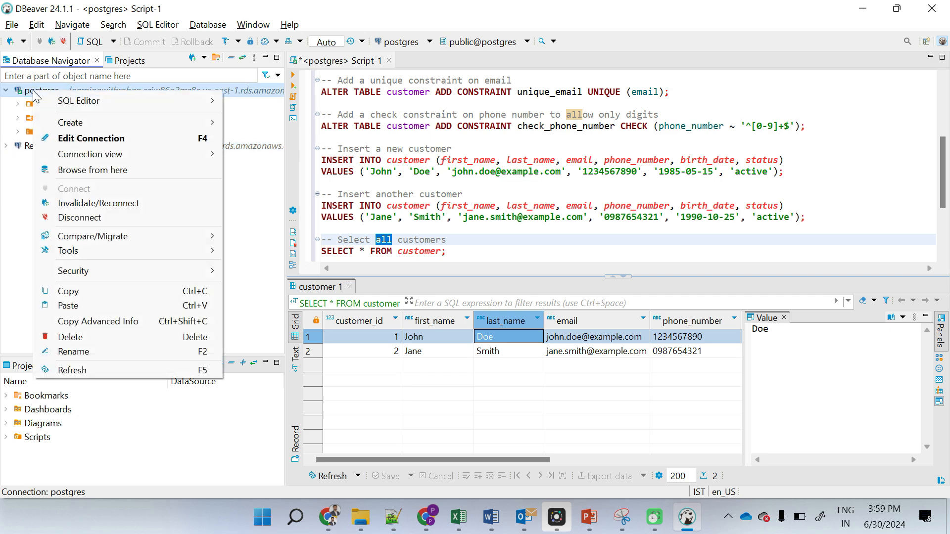
pyautogui.click(58, 140)
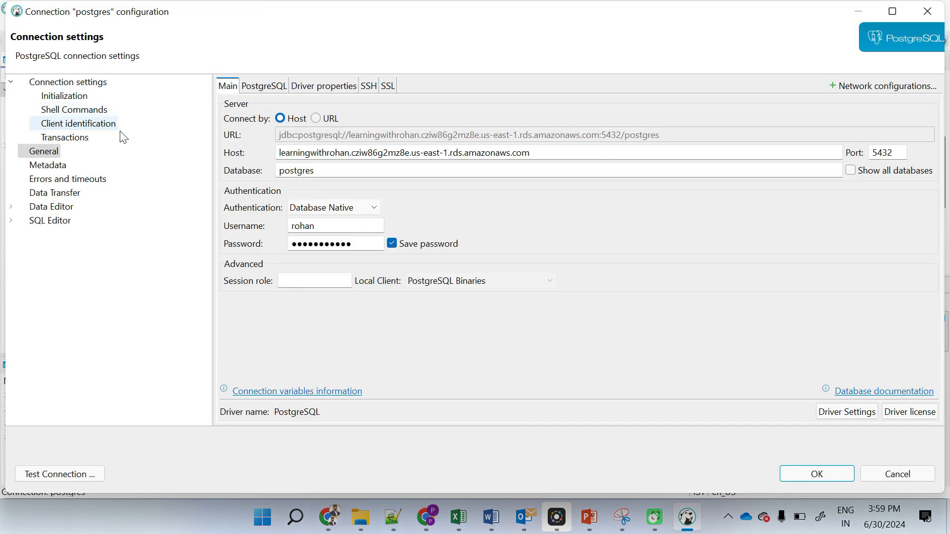
pyautogui.click(47, 150)
pyautogui.doubleClick(322, 93)
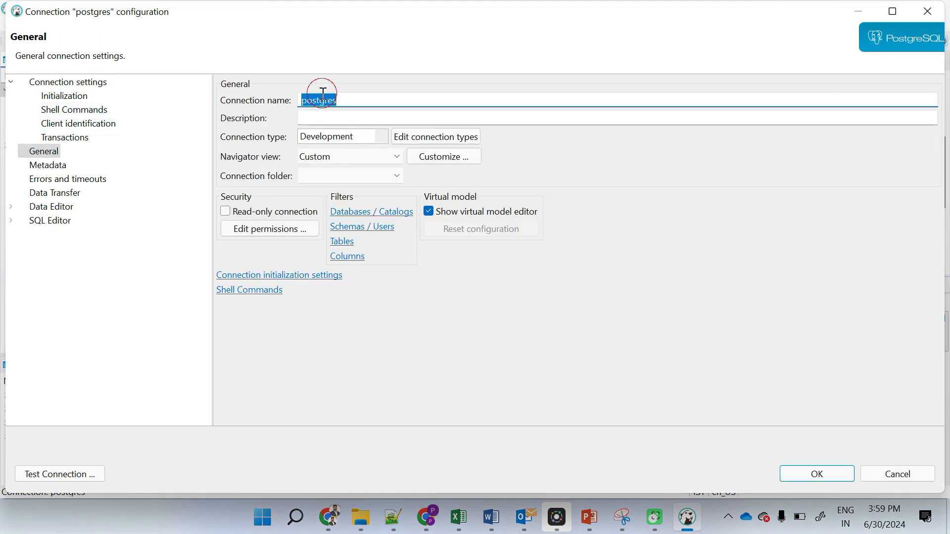
pyautogui.write('Primary')
pyautogui.press('Return')
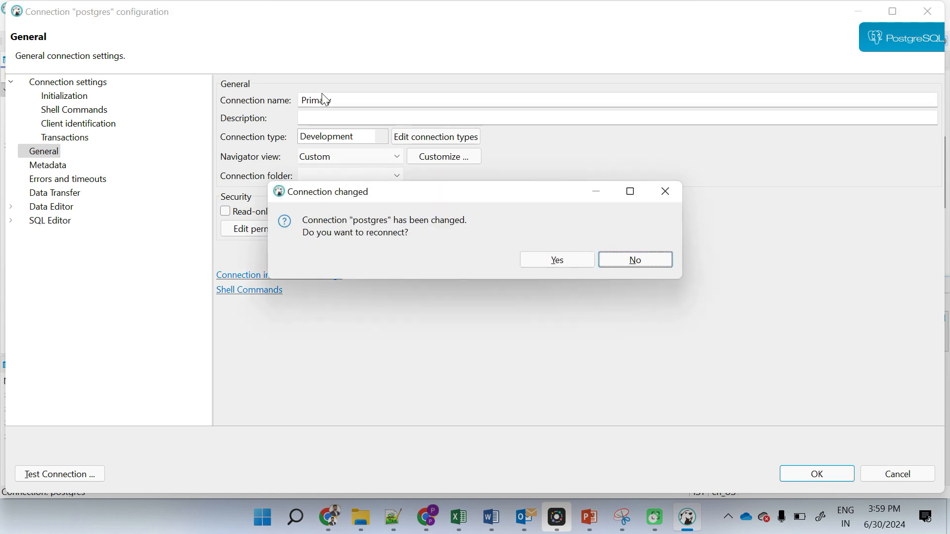
pyautogui.click(544, 257)
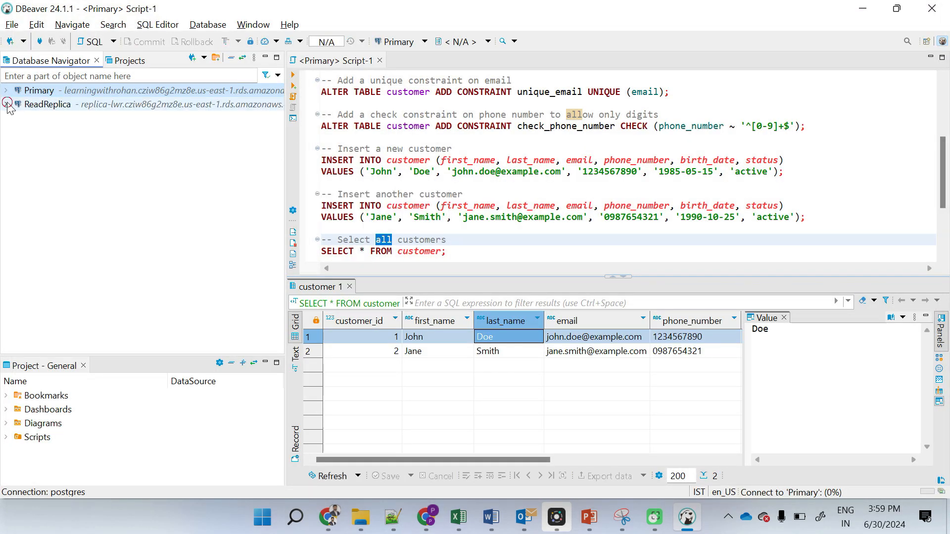
# Connect to ReadReplica and browse the postgres database's public schema down to the customer table.
pyautogui.click(6, 104)
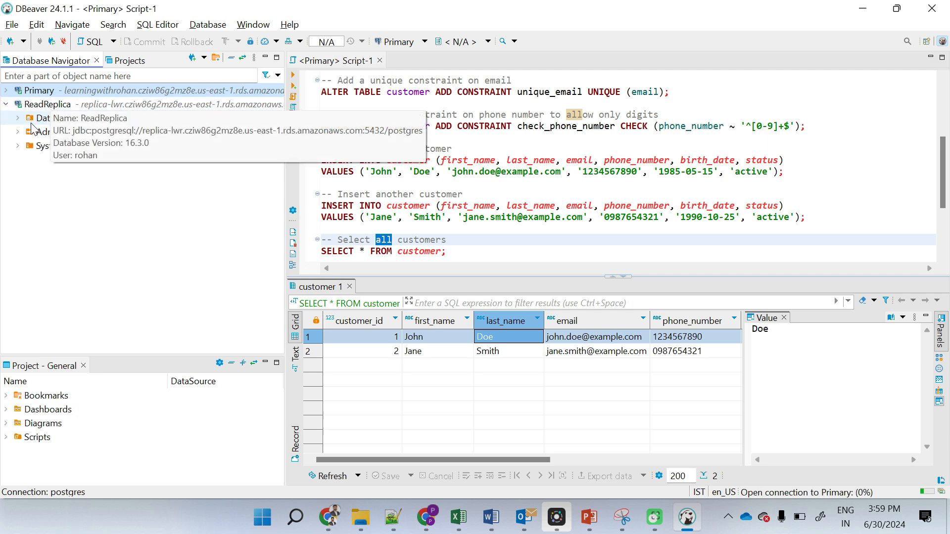
pyautogui.click(18, 118)
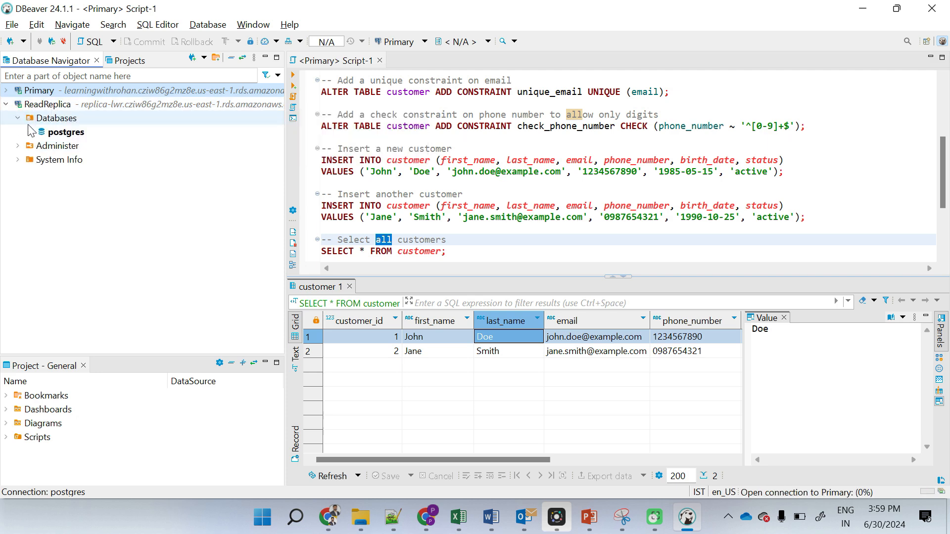
pyautogui.click(30, 131)
pyautogui.click(42, 146)
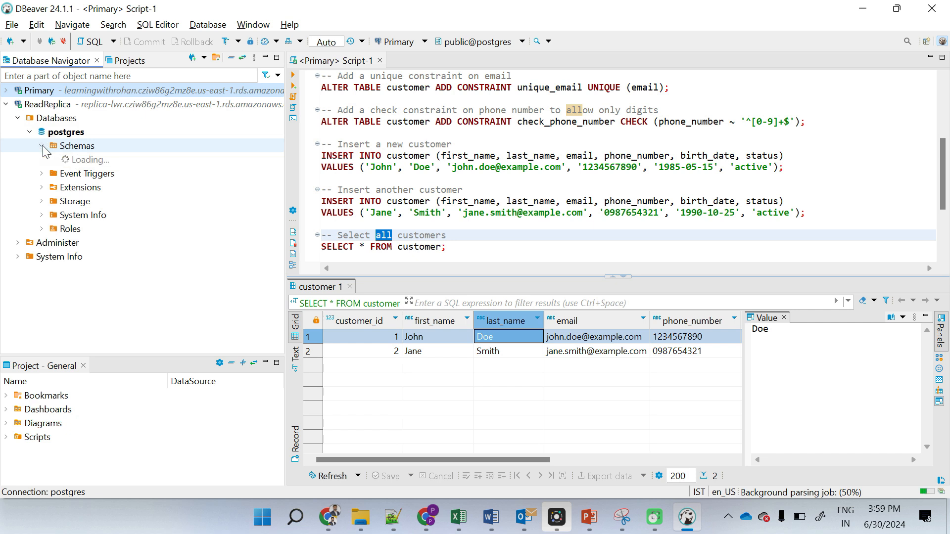
pyautogui.click(54, 160)
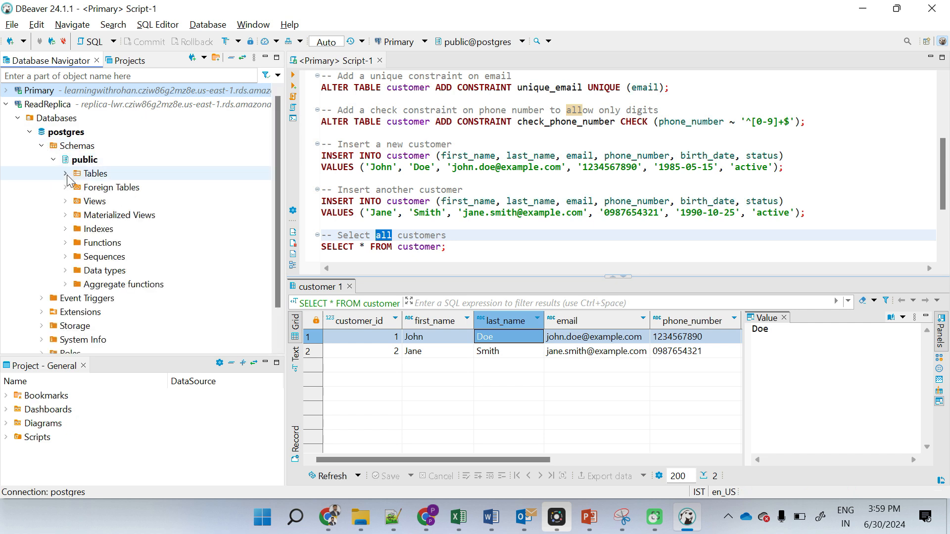
pyautogui.click(66, 173)
pyautogui.click(77, 187)
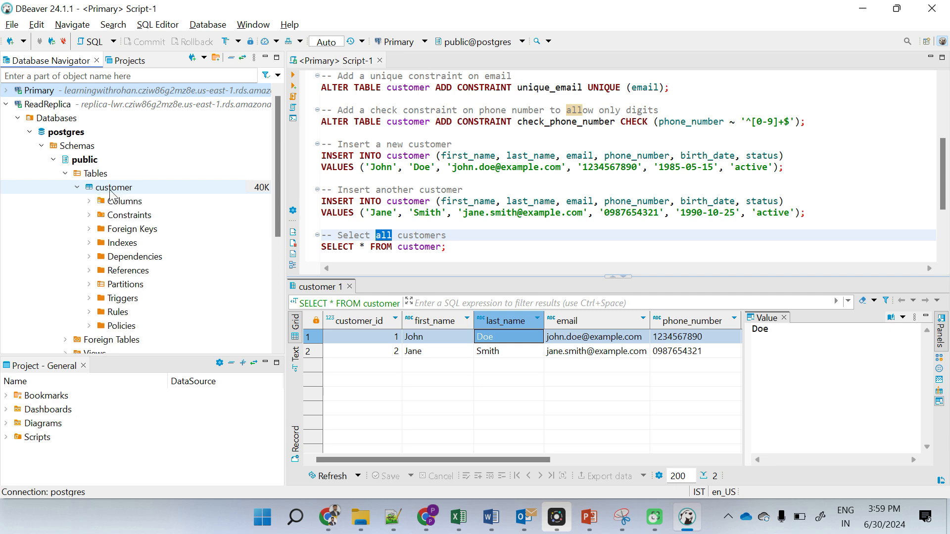
pyautogui.click(110, 189)
# Create a new SQL script for the ReadReplica connection.
pyautogui.click(90, 108)
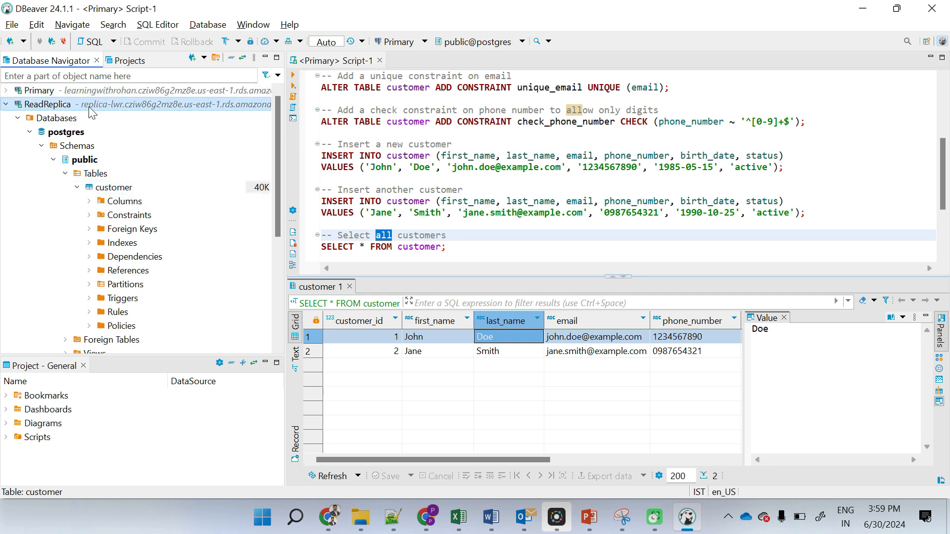
pyautogui.rightClick(91, 112)
pyautogui.moveTo(119, 118)
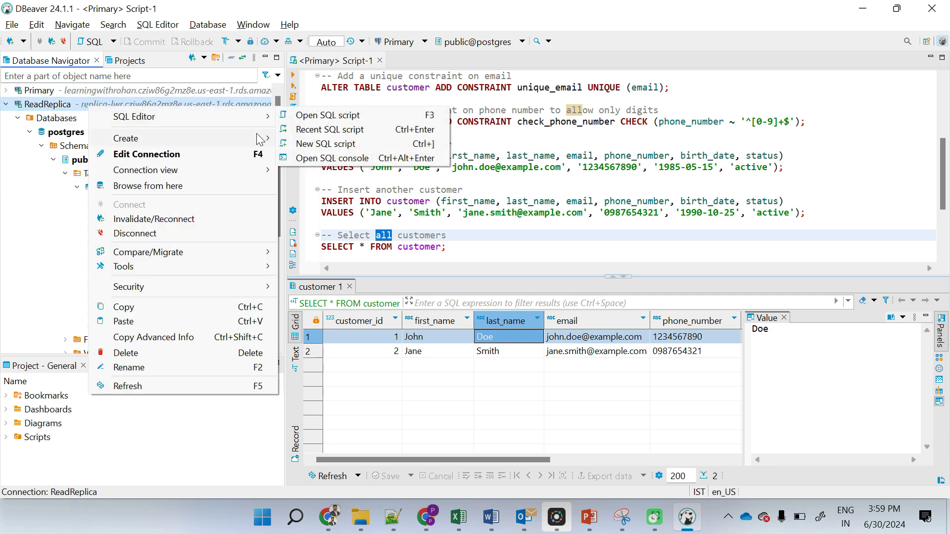
pyautogui.click(319, 148)
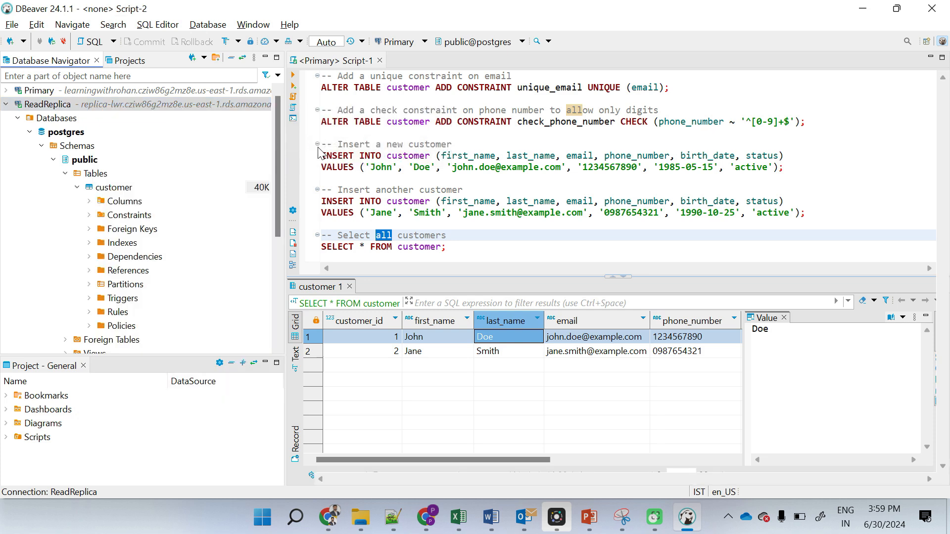
# Run the query "select * from customer" on the read replica and check the returned rows.
pyautogui.write('select * from custmer')
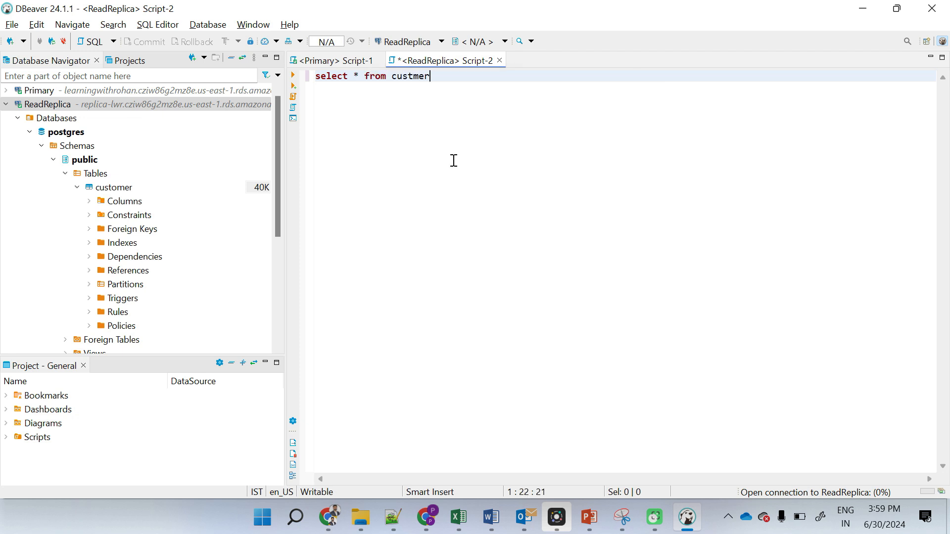
pyautogui.press('BackSpace')
pyautogui.press('BackSpace')
pyautogui.press('BackSpace')
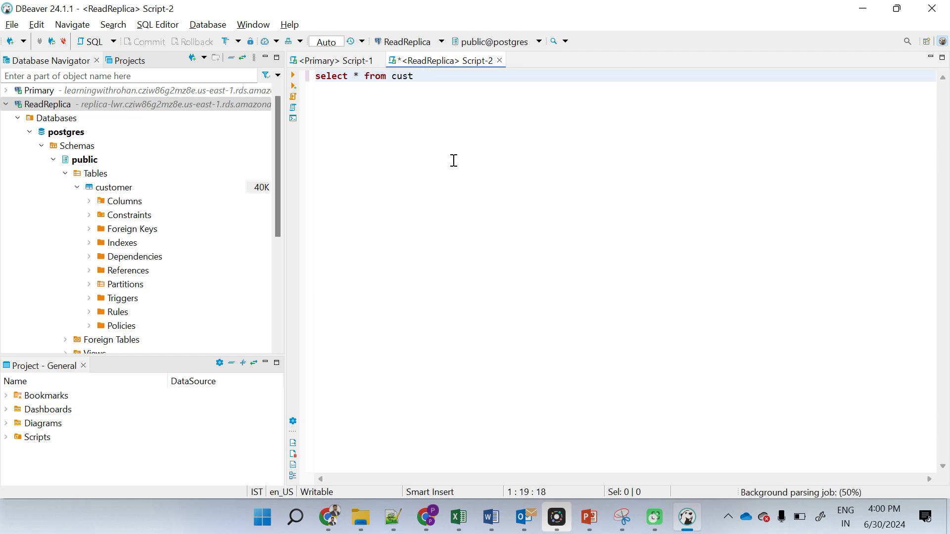
pyautogui.write('omer')
pyautogui.hotkey('ctrl', 'Return')
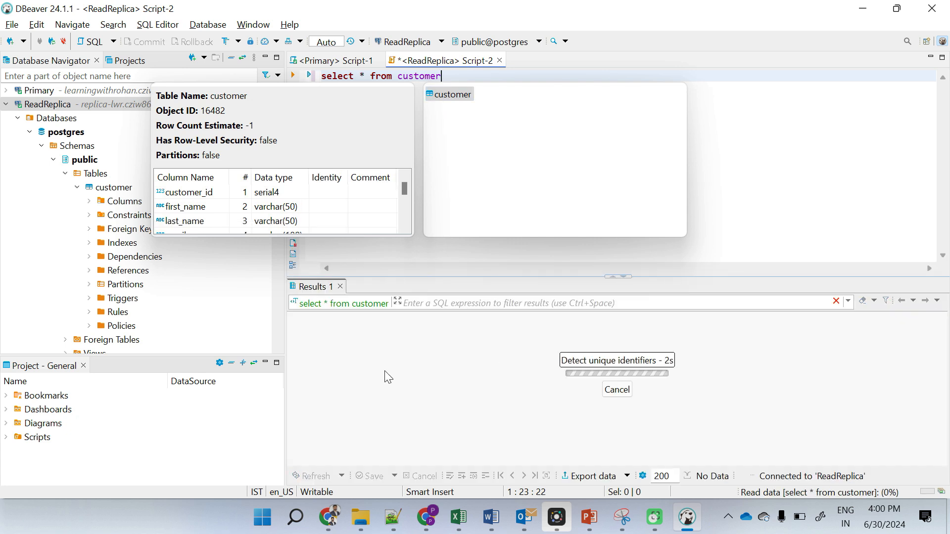
pyautogui.click(506, 352)
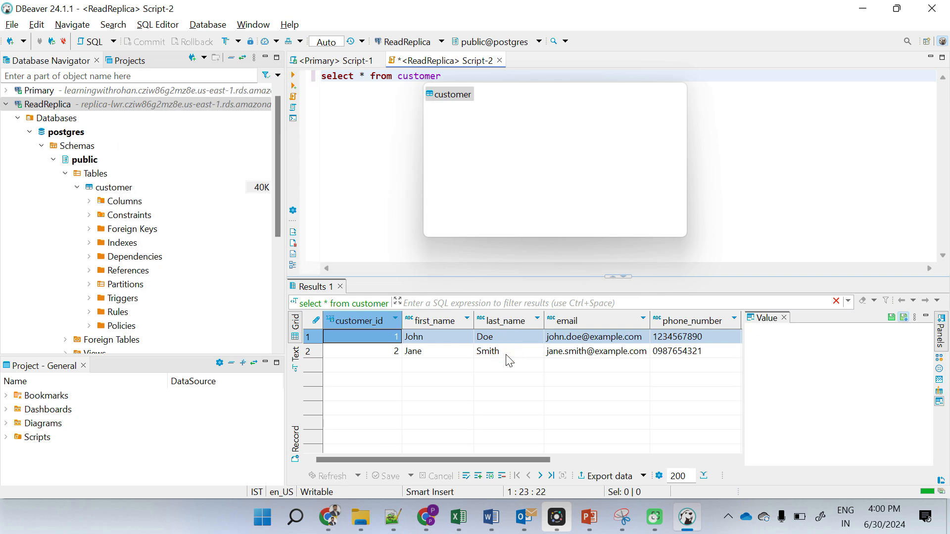
pyautogui.click(457, 348)
pyautogui.click(451, 341)
# Add the statement "update customer set email='test' where customer_id =1" below the select query in the ReadReplica script.
pyautogui.click(494, 95)
pyautogui.press('Return')
pyautogui.press('Return')
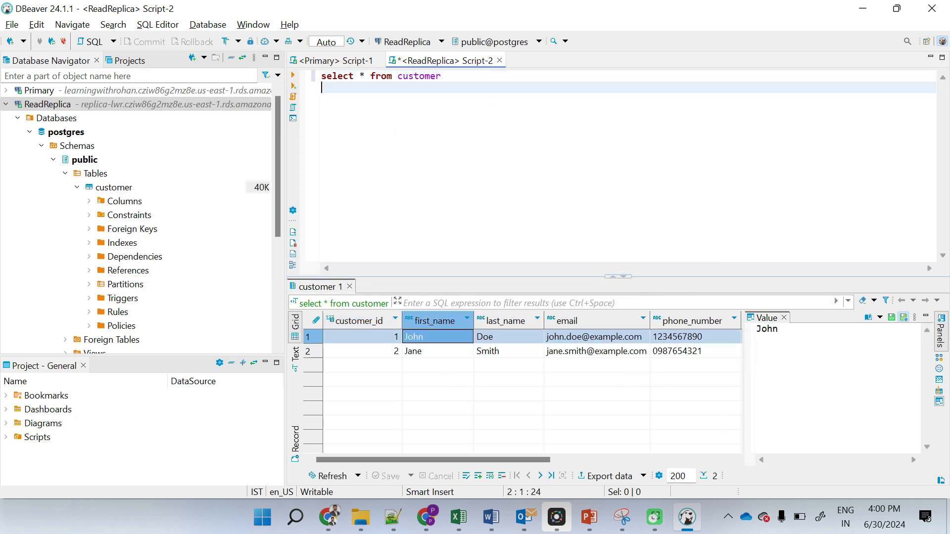
pyautogui.write('update ')
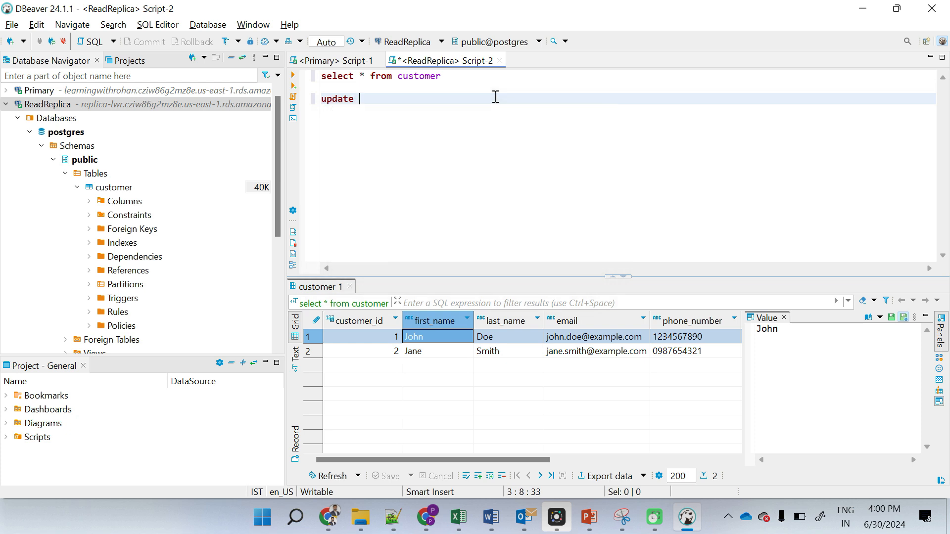
pyautogui.write('customer')
pyautogui.write('set ')
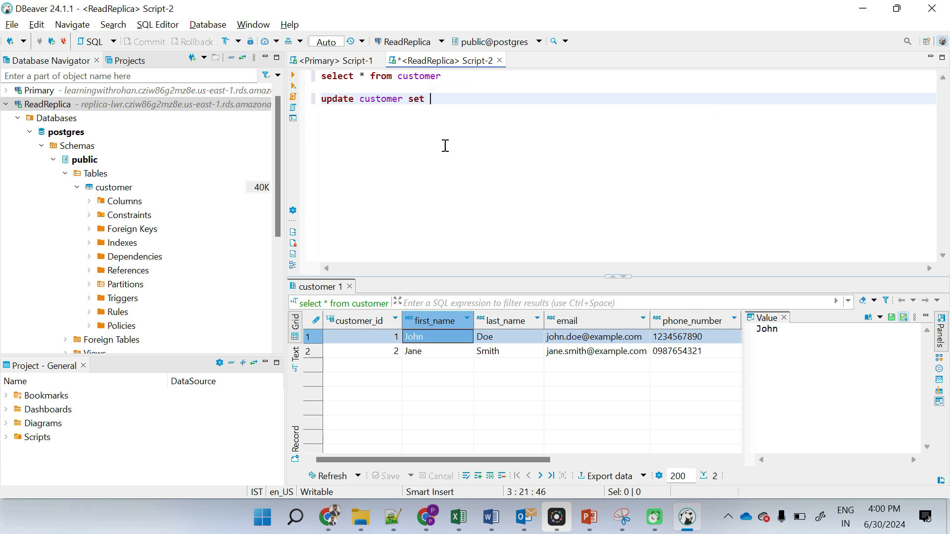
pyautogui.write('email')
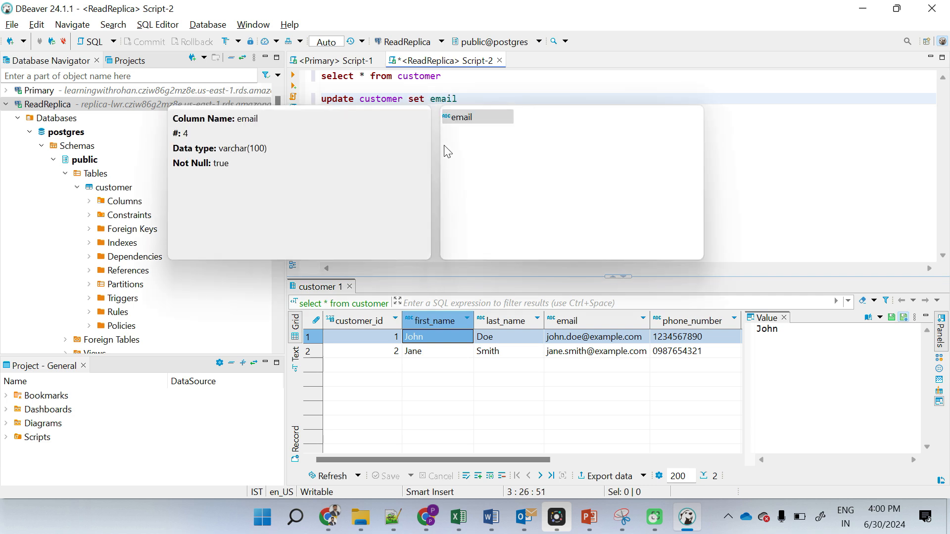
pyautogui.write("='test")
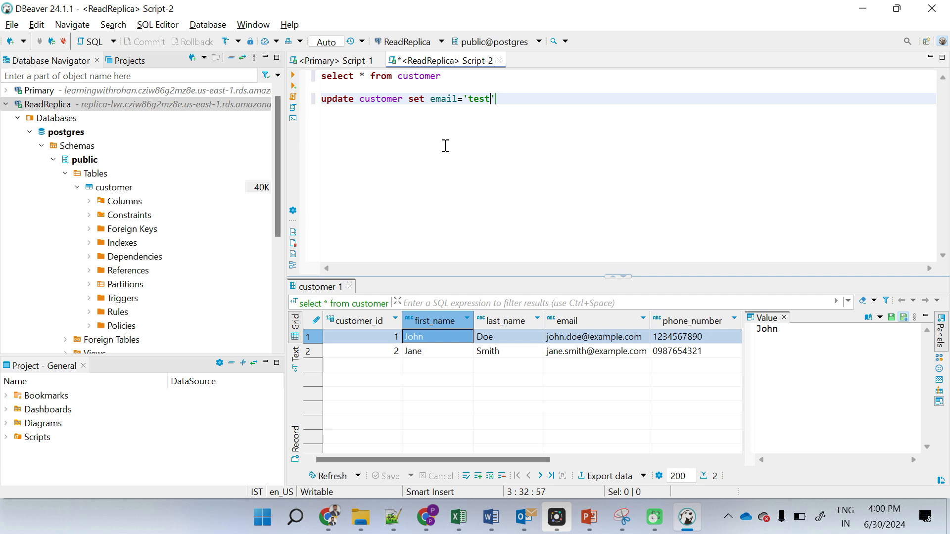
pyautogui.write('  where custom')
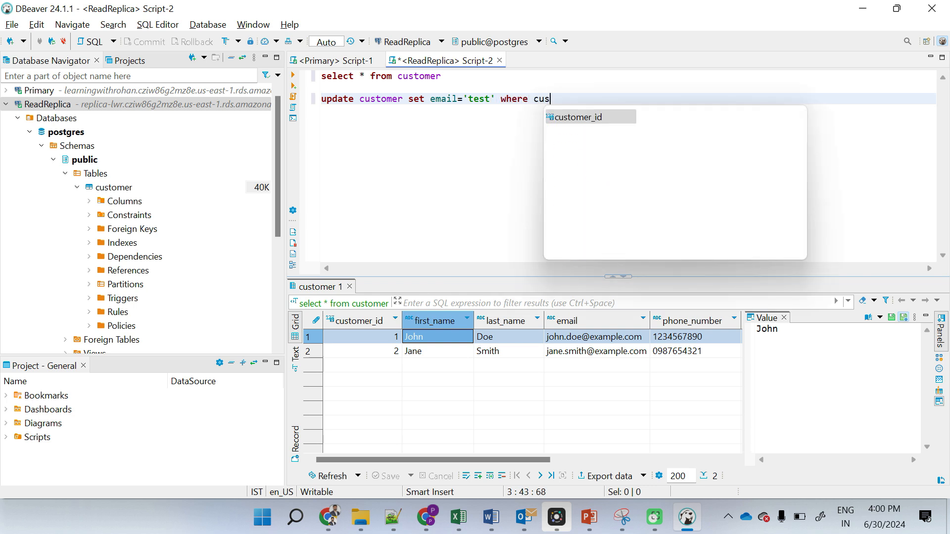
pyautogui.press('Return')
pyautogui.write('=1')
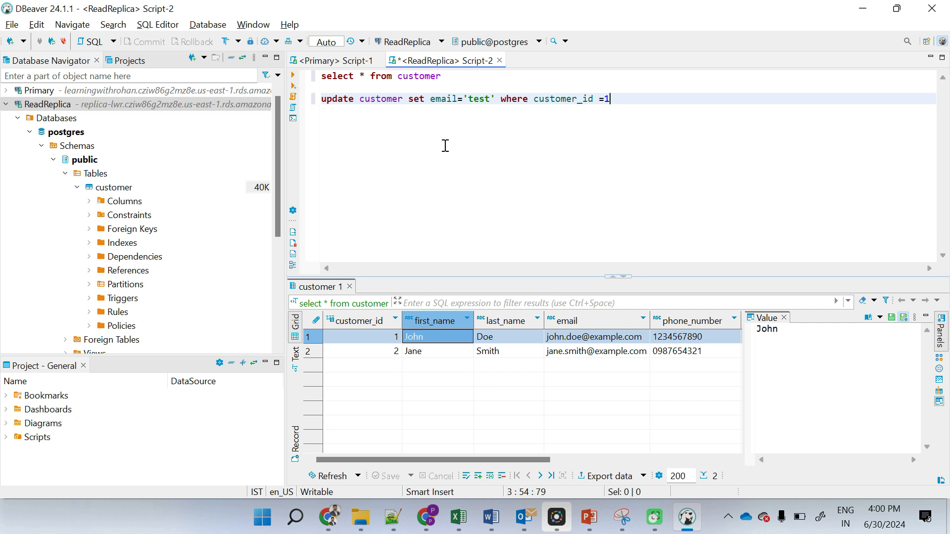
# Try to run the update statement on the read replica and read the response.
pyautogui.hotkey('shift', 'Home')
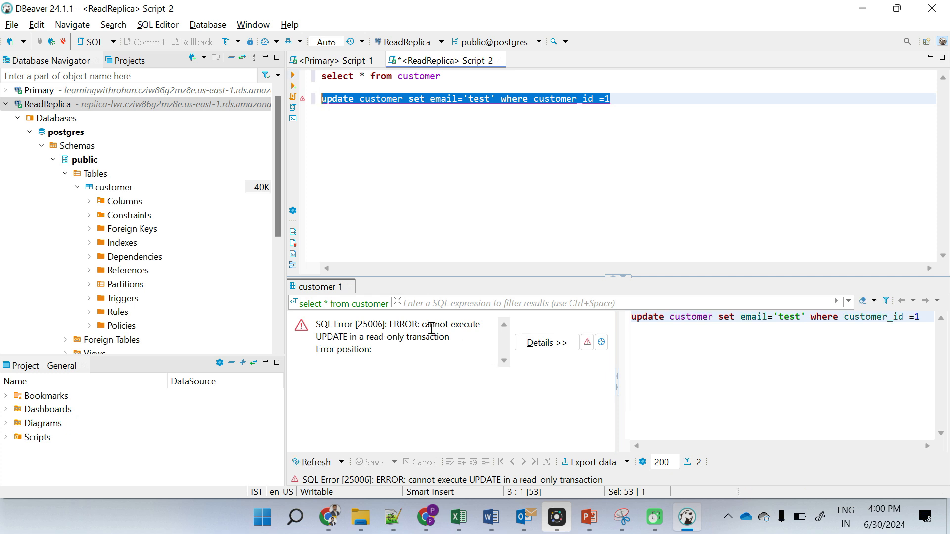
pyautogui.moveTo(430, 325); pyautogui.dragTo(449, 358)
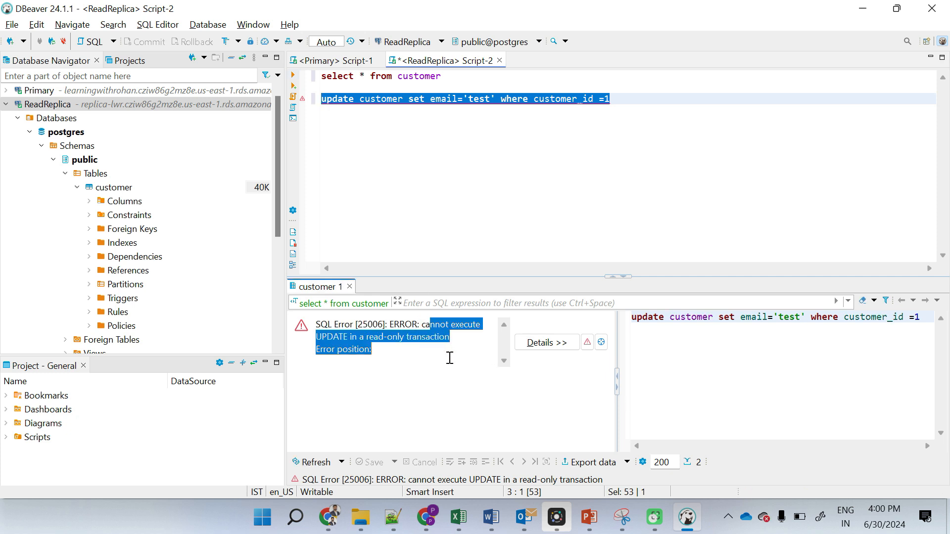
pyautogui.click(449, 358)
pyautogui.click(492, 164)
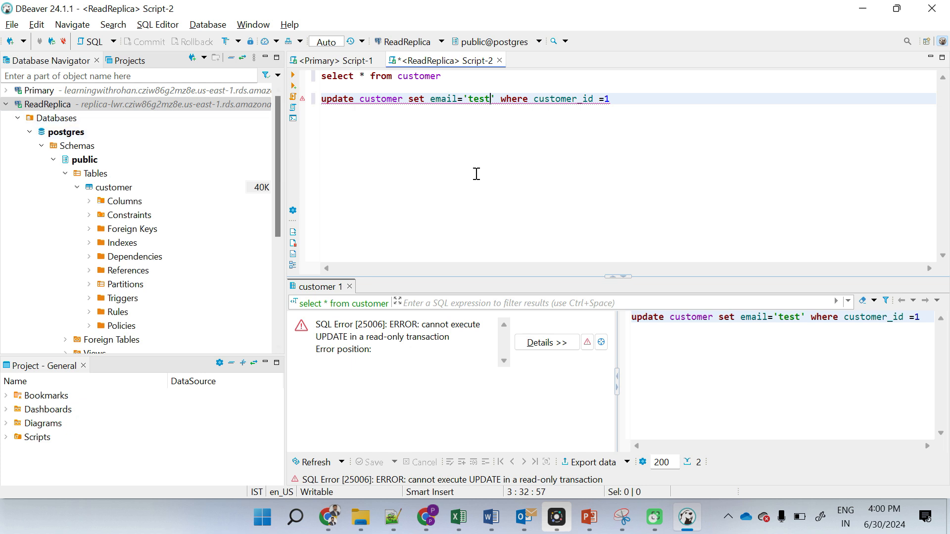
# Place the cursor after the final SELECT in the Primary script and copy the update statement from the ReadReplica script.
pyautogui.click(145, 90)
pyautogui.click(308, 57)
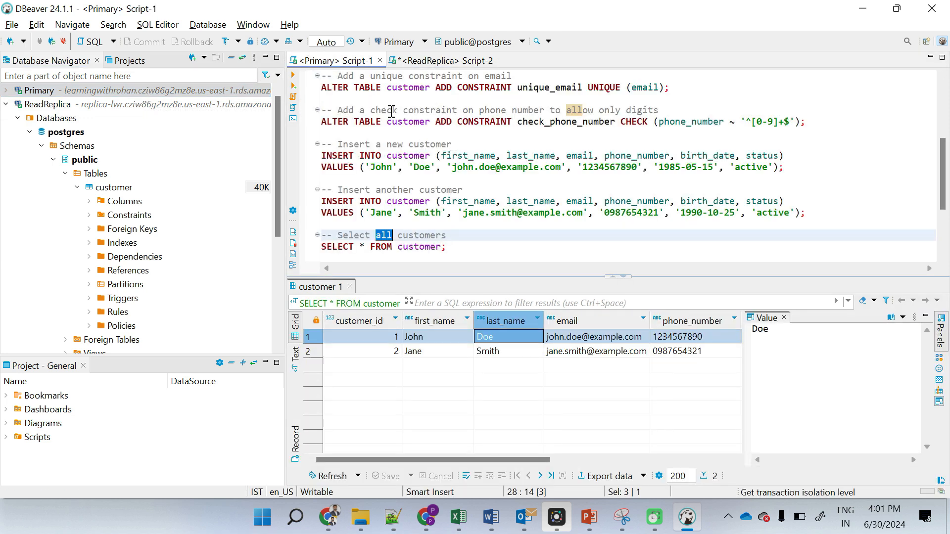
pyautogui.click(460, 247)
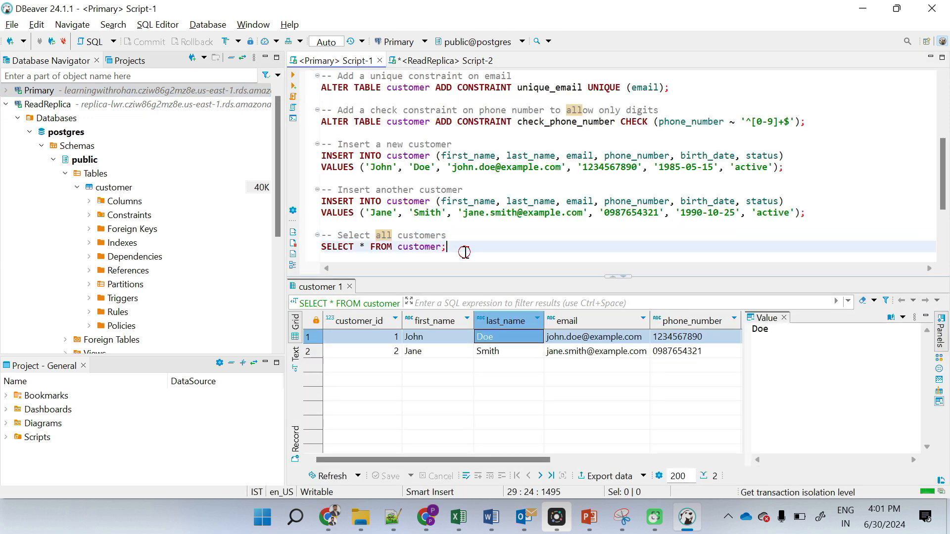
pyautogui.click(458, 62)
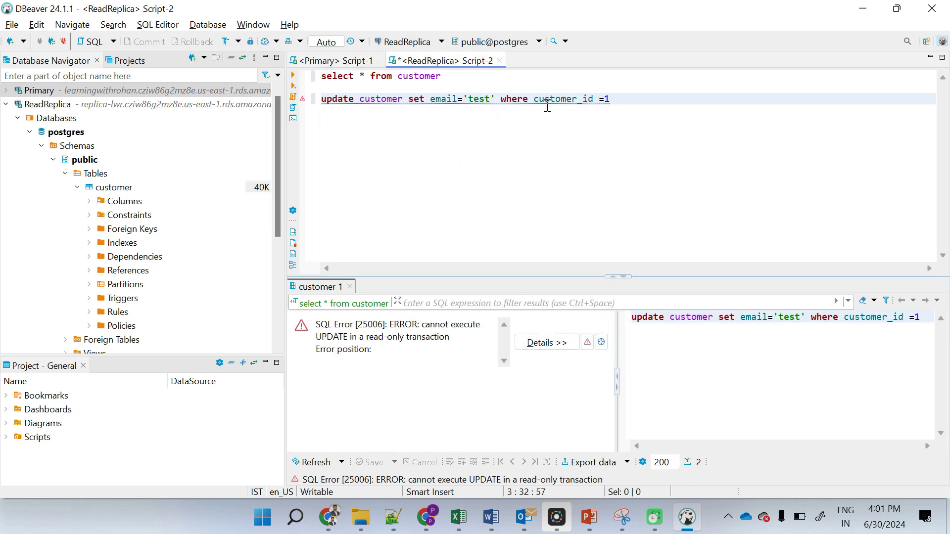
pyautogui.click(620, 102)
pyautogui.hotkey('shift', 'Home')
pyautogui.hotkey('ctrl', 'c')
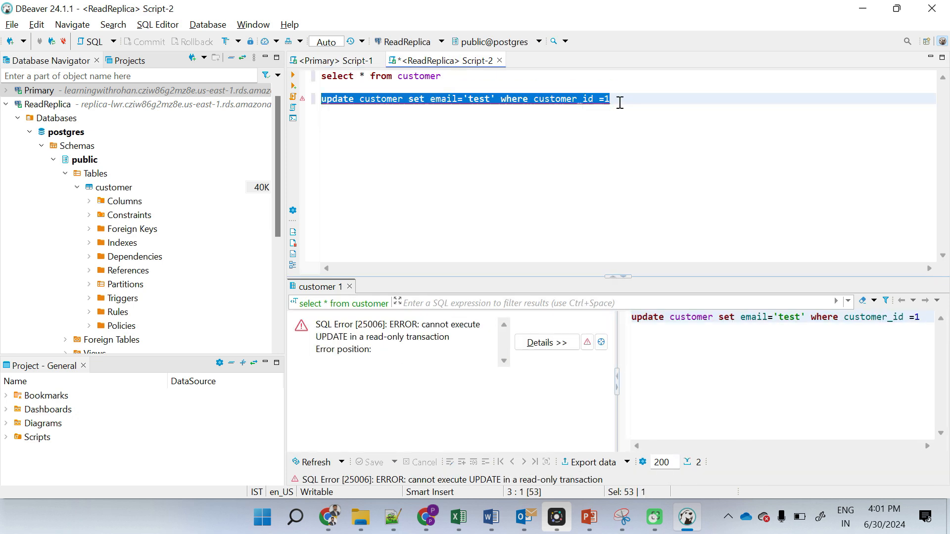
# Paste the update statement below the final SELECT in the Primary script and run only that statement.
pyautogui.click(334, 66)
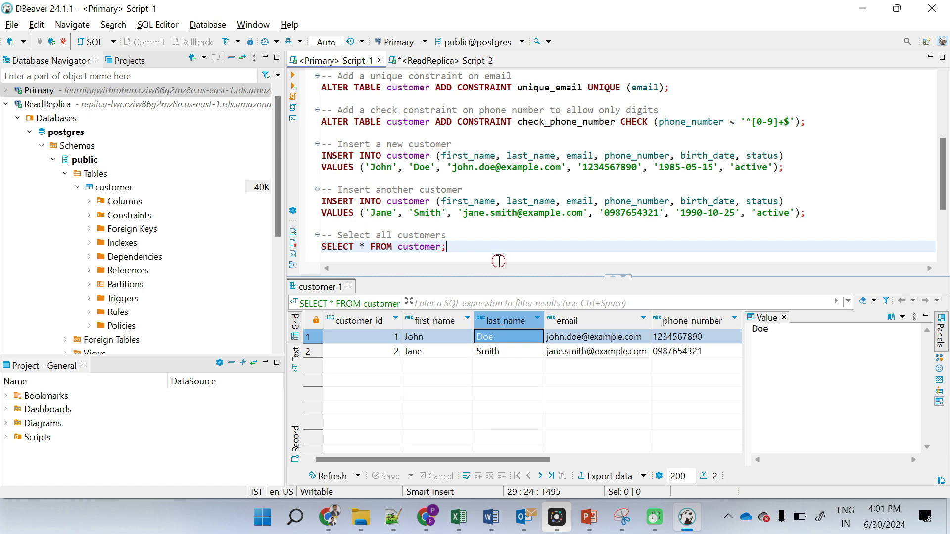
pyautogui.press('Return')
pyautogui.press('Return')
pyautogui.hotkey('ctrl', 'v')
pyautogui.hotkey('shift', 'Home')
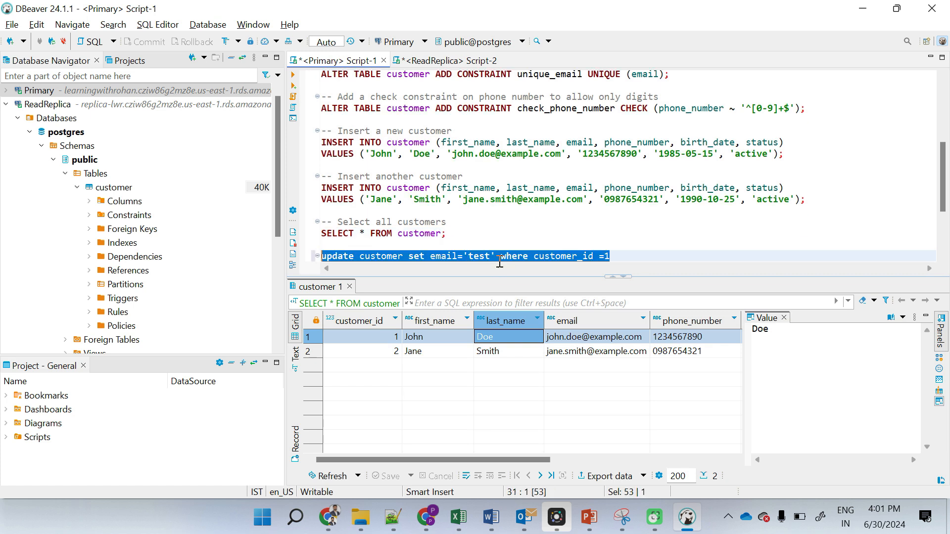
pyautogui.click(291, 77)
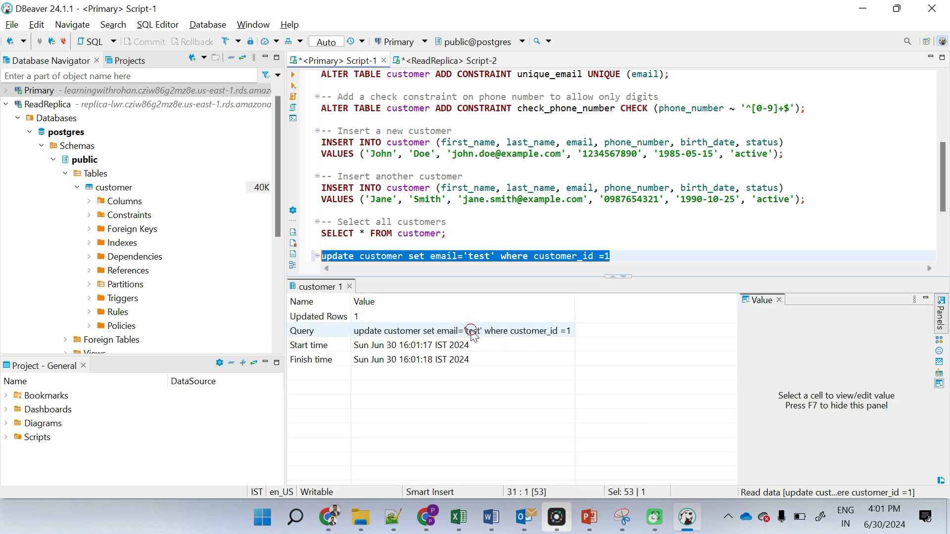
pyautogui.click(472, 331)
# Rerun "select * from customer" on the read replica and check the email value for customer_id 1.
pyautogui.click(442, 63)
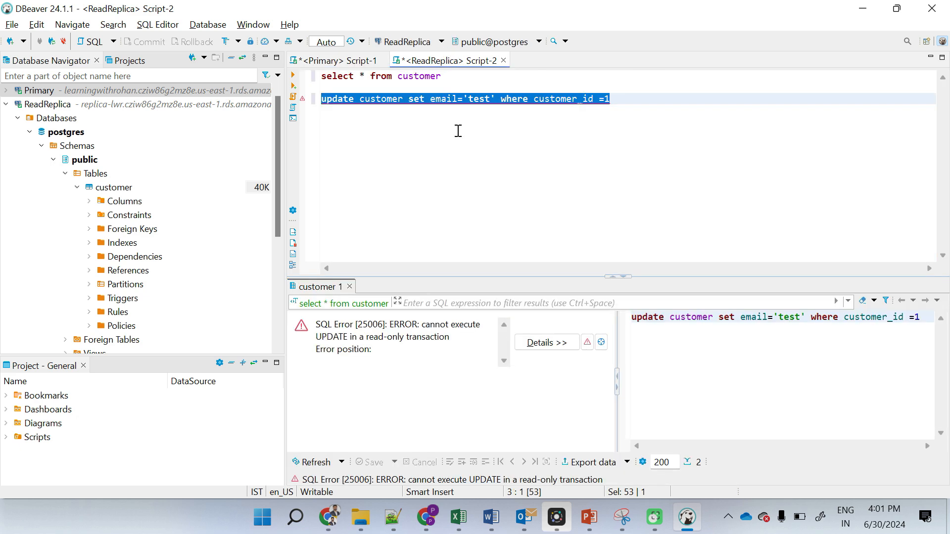
pyautogui.click(445, 76)
pyautogui.hotkey('shift', 'Home')
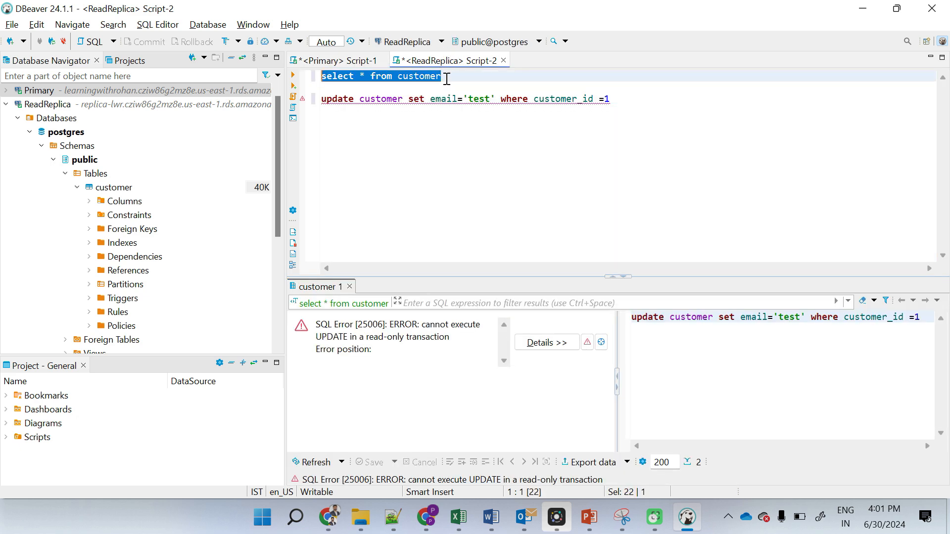
pyautogui.click(293, 76)
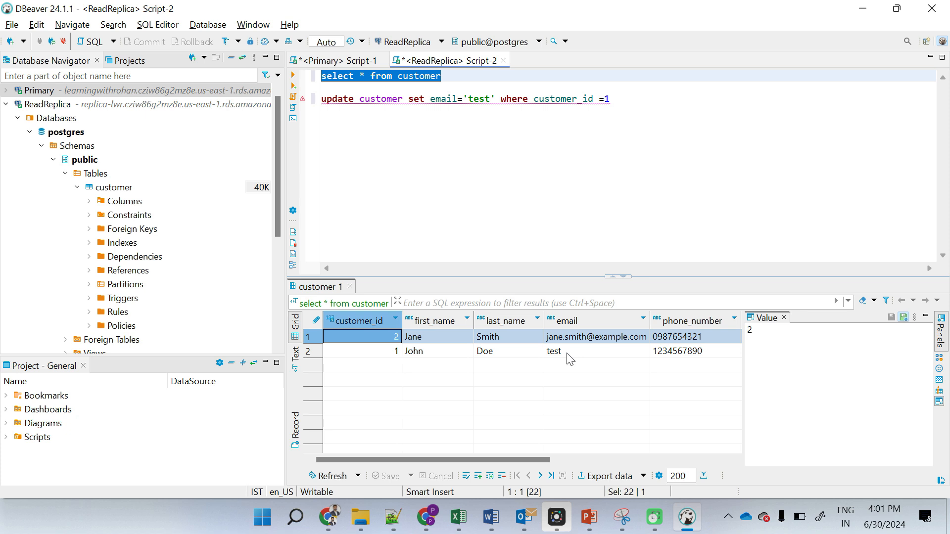
pyautogui.click(570, 353)
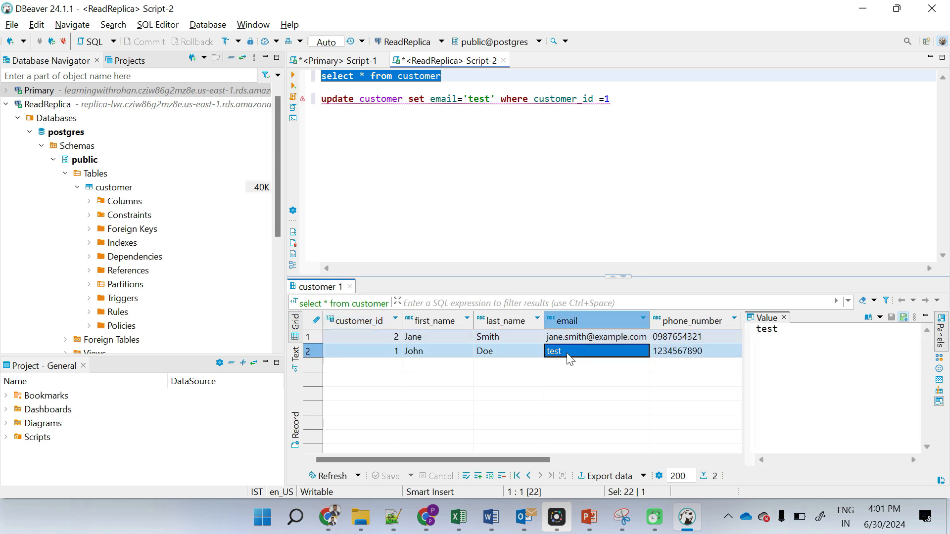